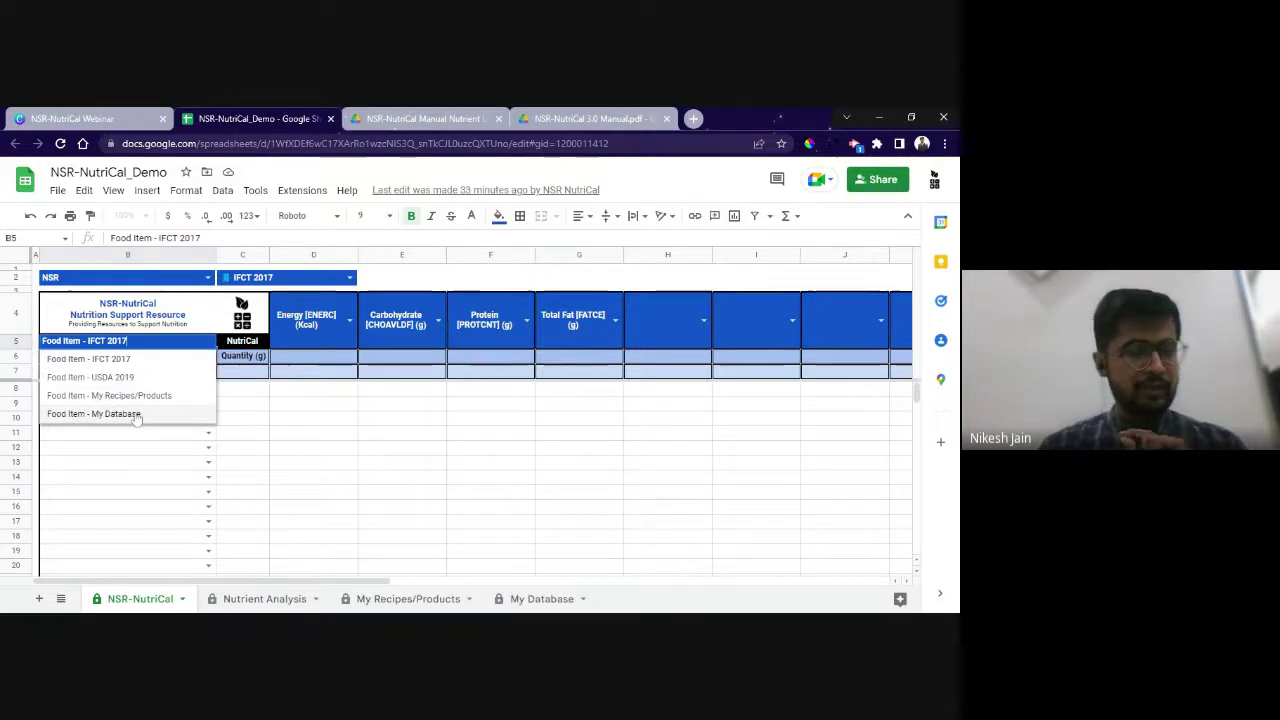
Choose Food Item - IFCT 2017 as the food source and review the food groups available under All Food Items
click(123, 360)
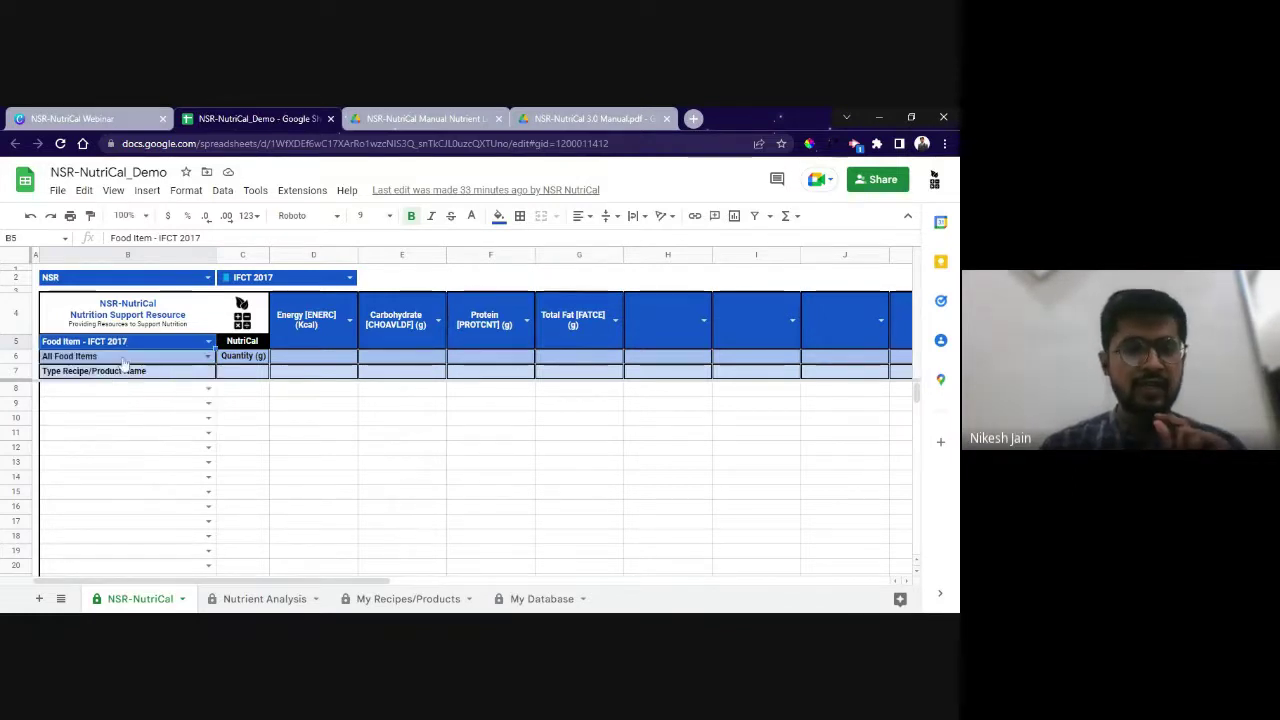
click(208, 358)
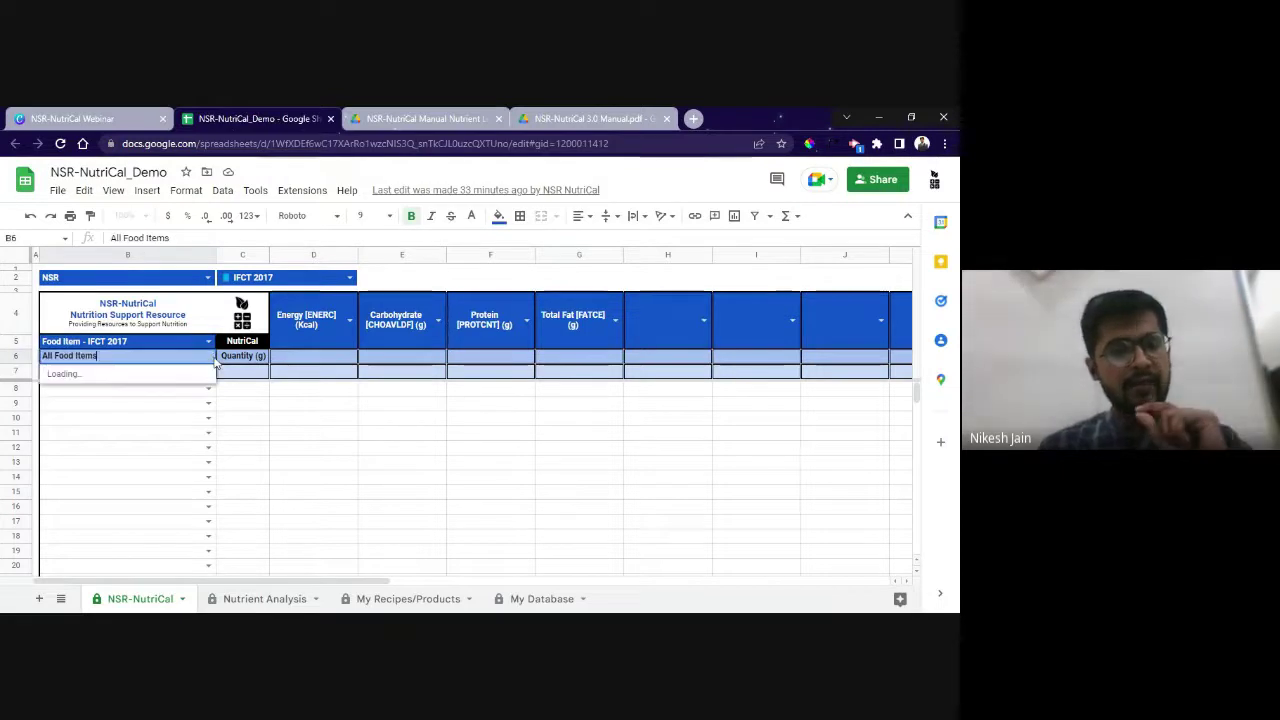
scroll(101, 473, down, 3)
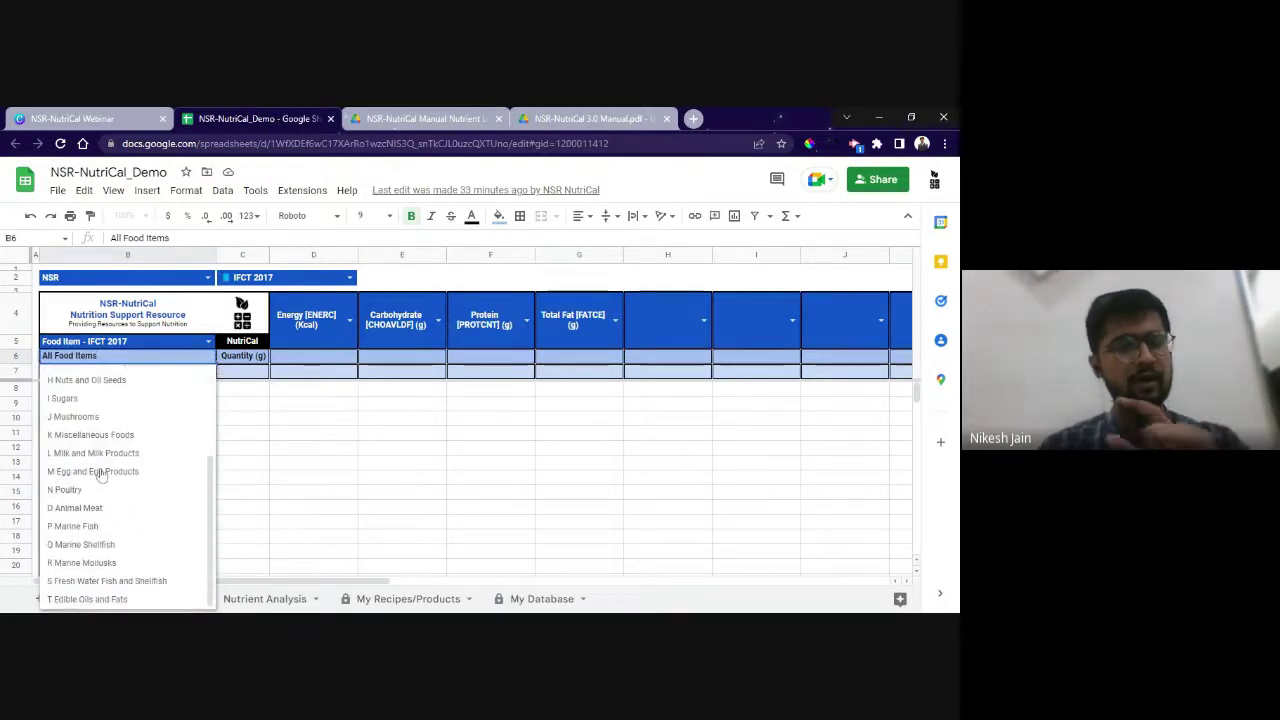
scroll(93, 471, up, 3)
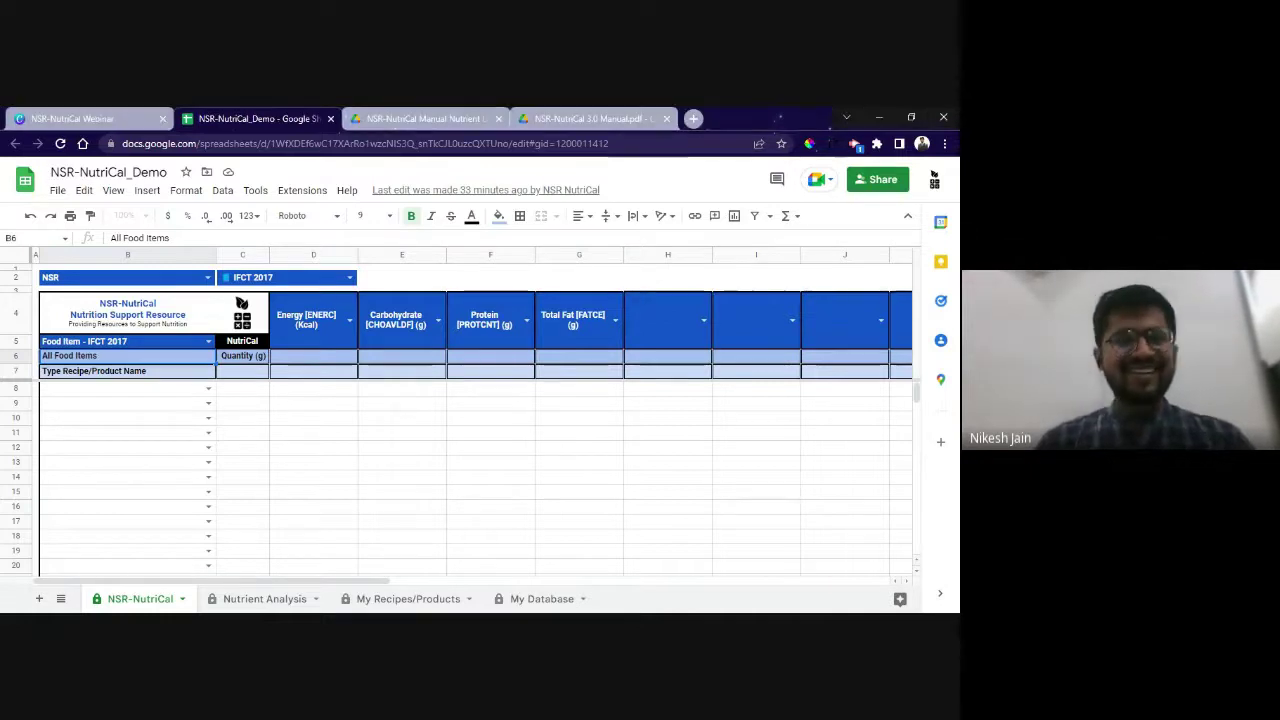
click(149, 403)
click(171, 362)
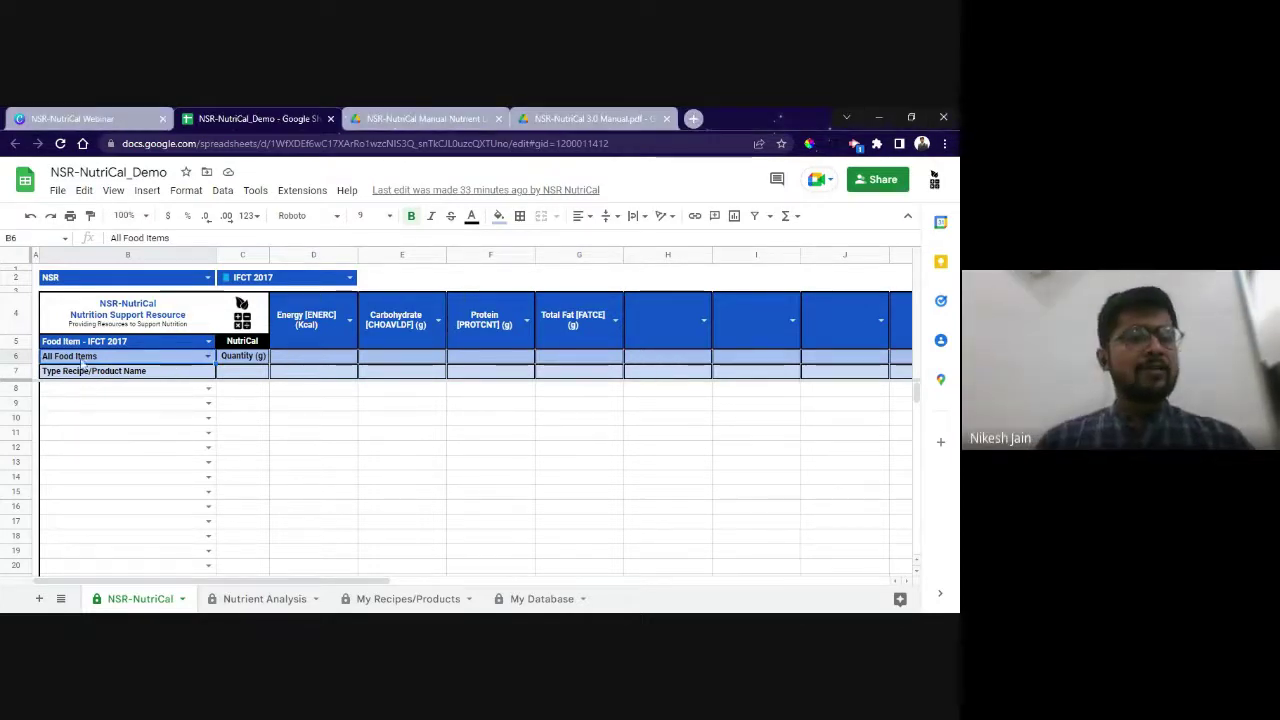
click(207, 356)
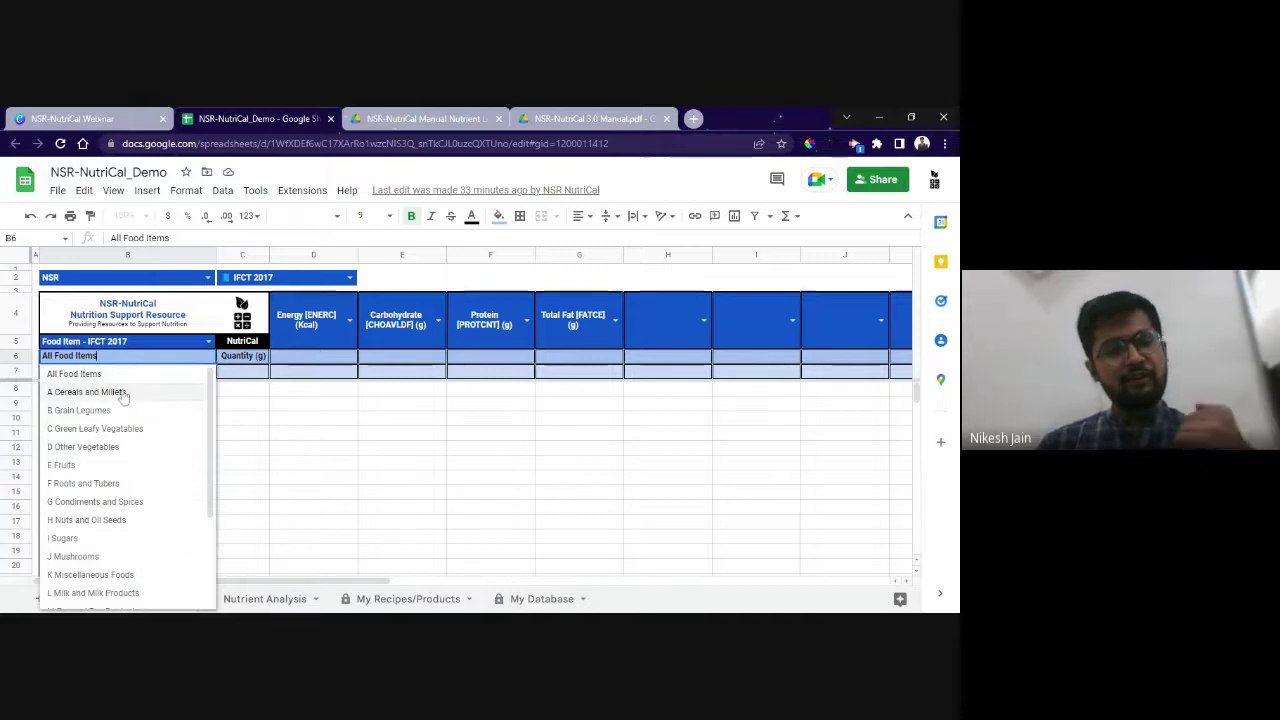
click(305, 457)
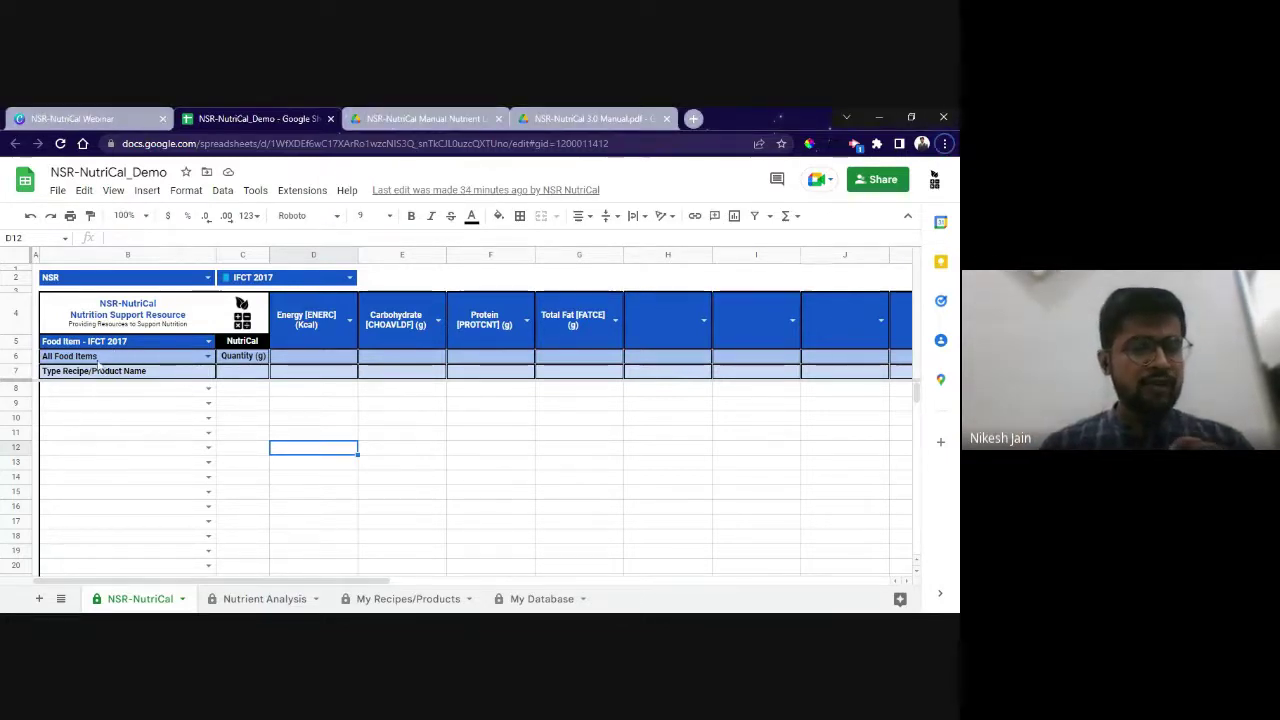
Add A015 Rice, raw, milled (Oryza sativa) as the first food item in row 8 with a quantity of 45 g
click(114, 394)
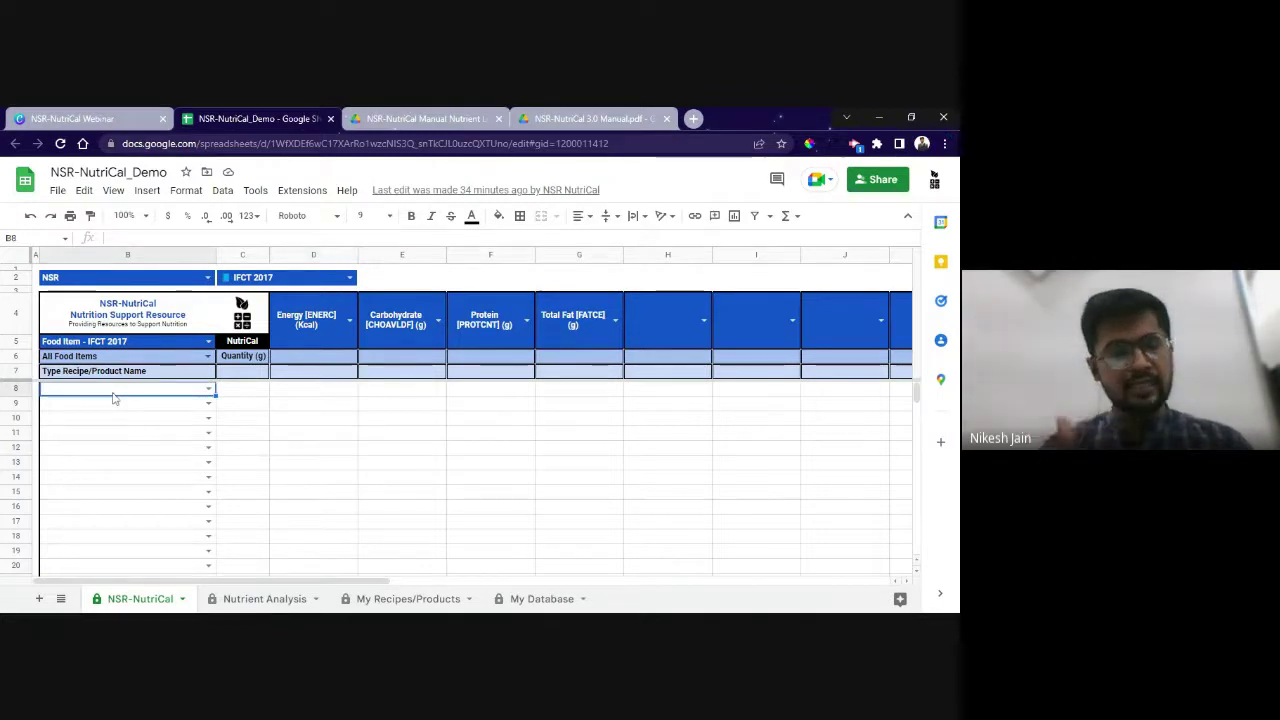
text(rice)
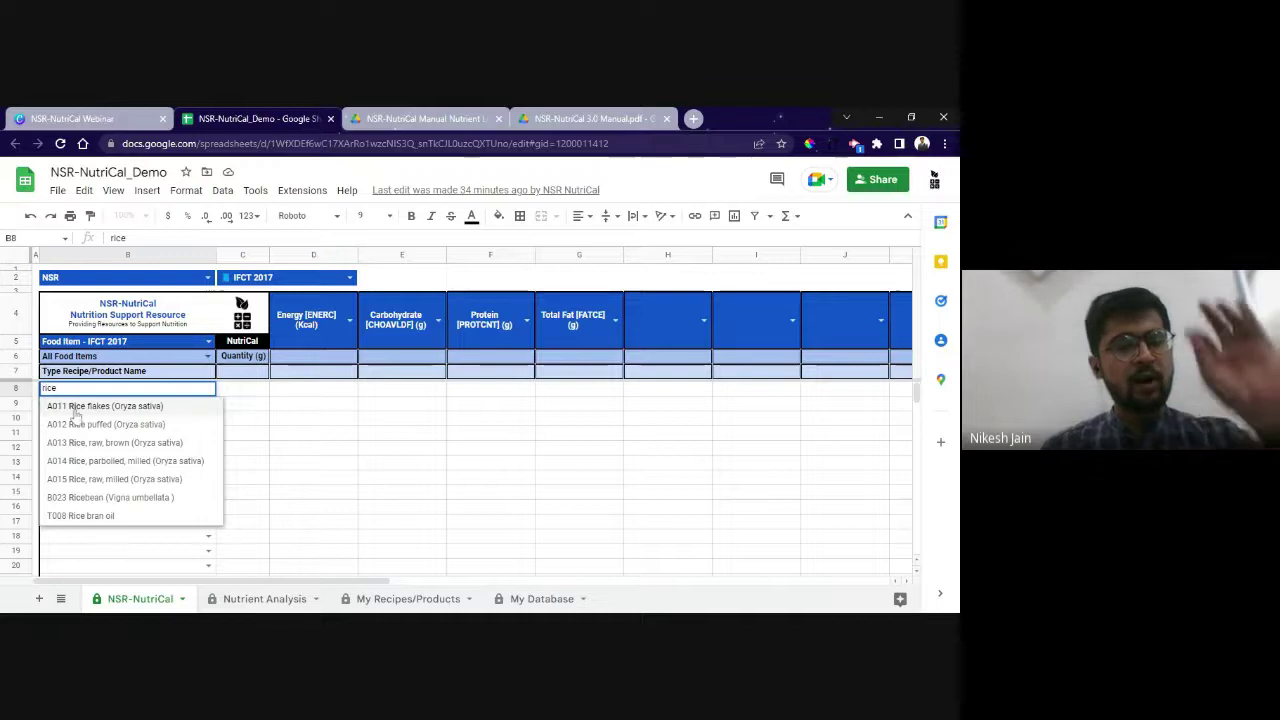
click(100, 479)
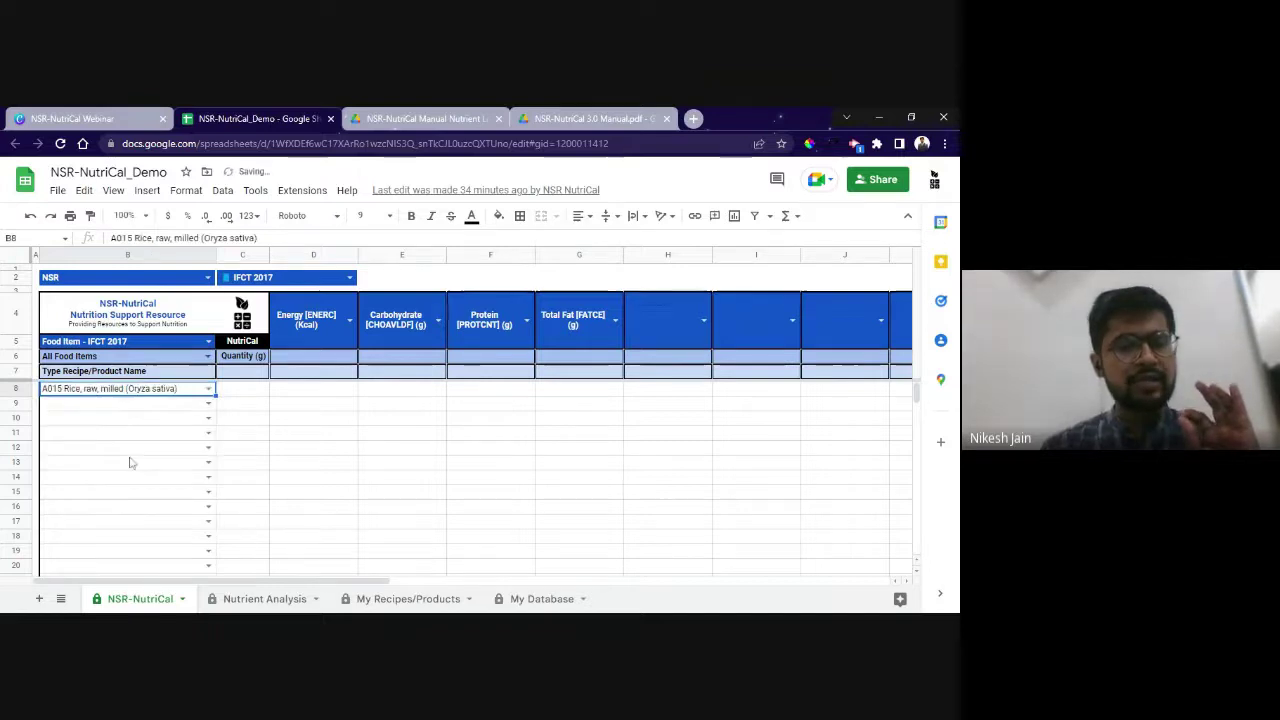
click(245, 390)
text(45)
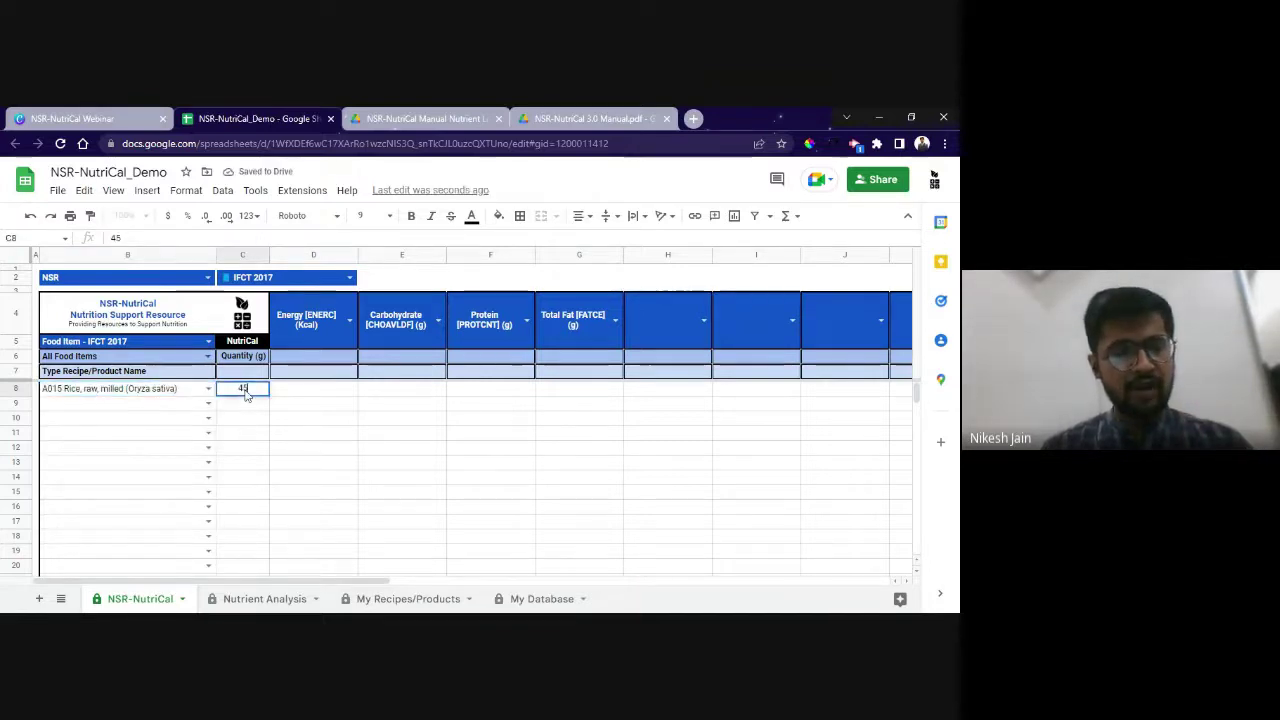
Add B010 Green gram, dal (Phaseolus aureus) in row 9 with a quantity of 10 g
click(186, 409)
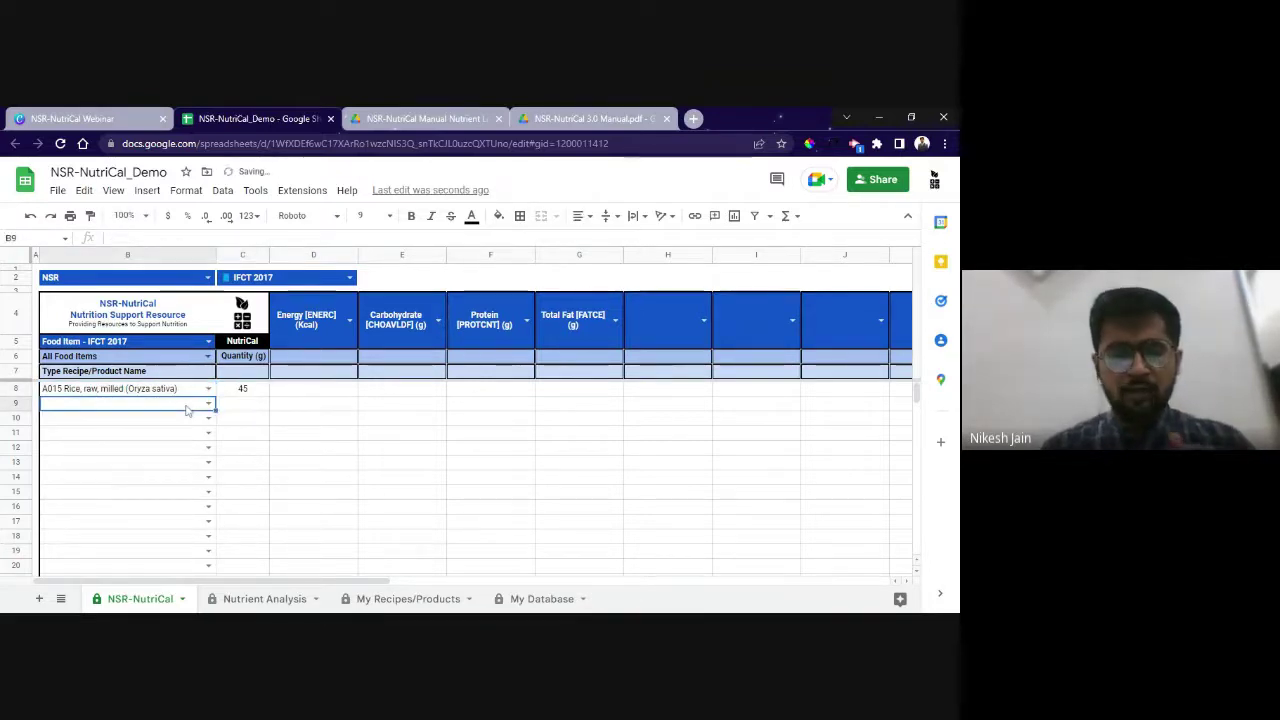
text(green)
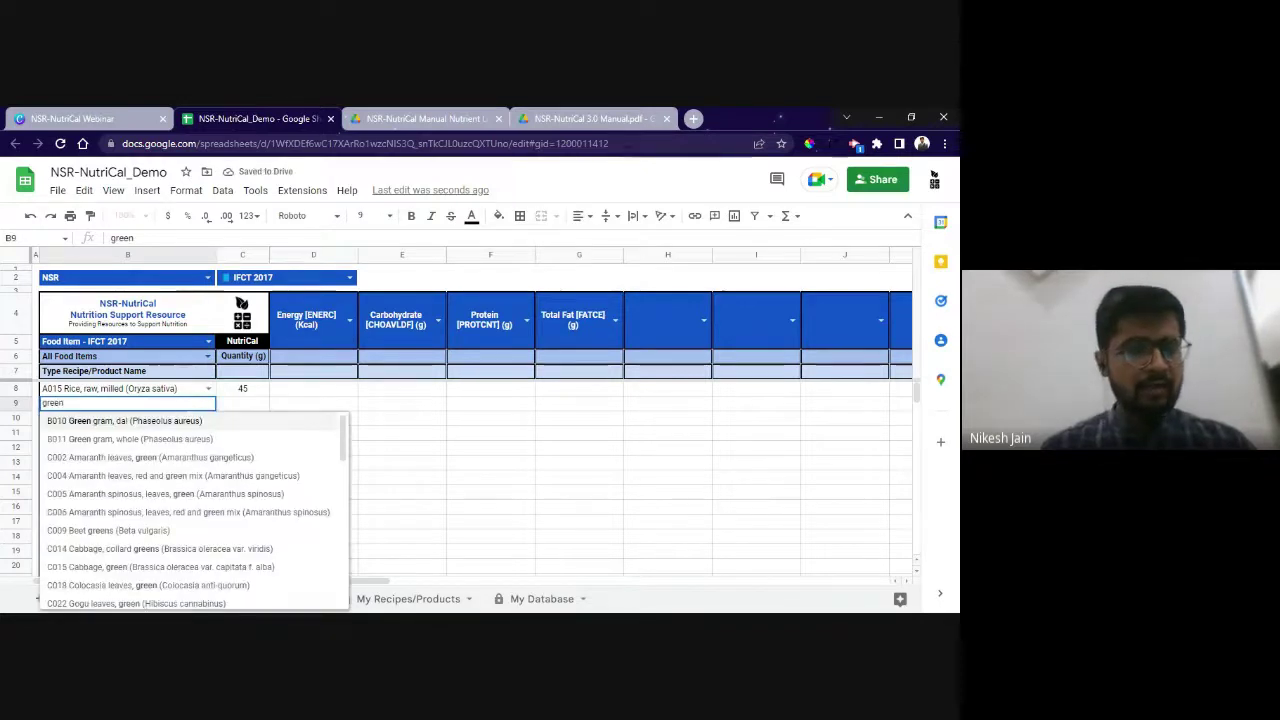
click(143, 421)
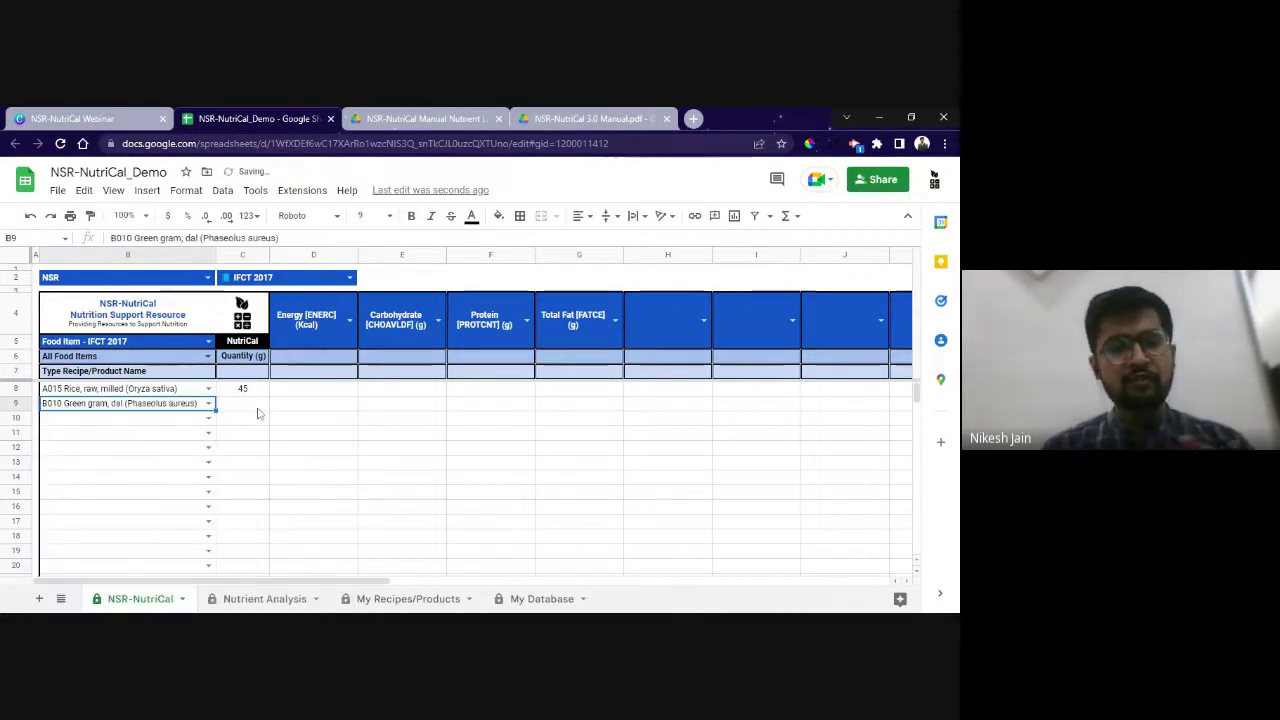
click(257, 408)
text(10)
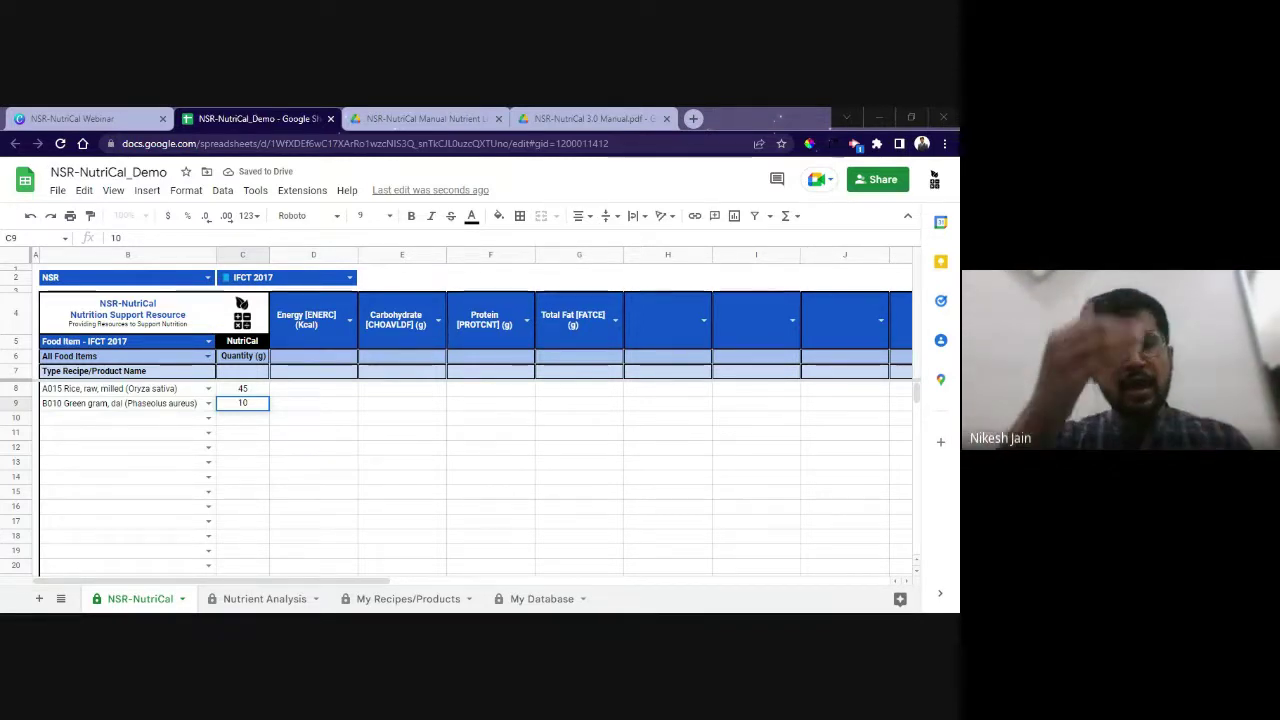
Add E001 Apple, big (Malus domestica) in row 10 with a quantity of 30 g
click(176, 420)
text(app)
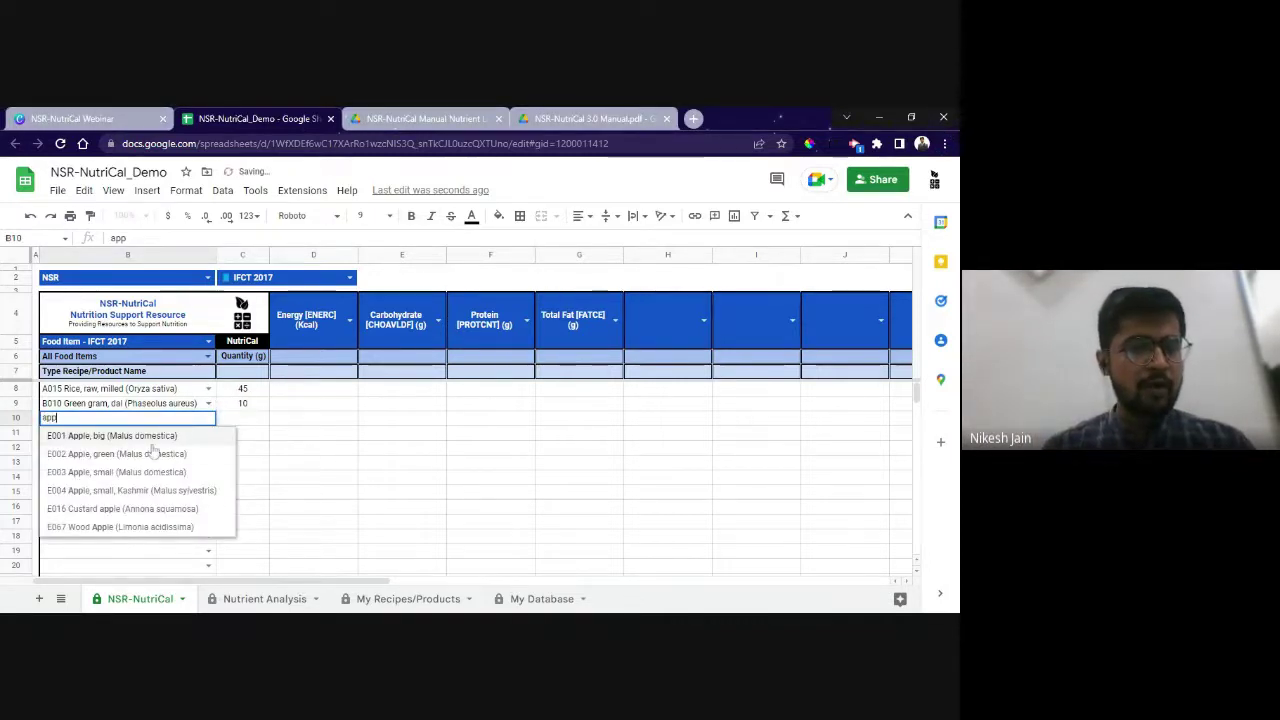
click(219, 436)
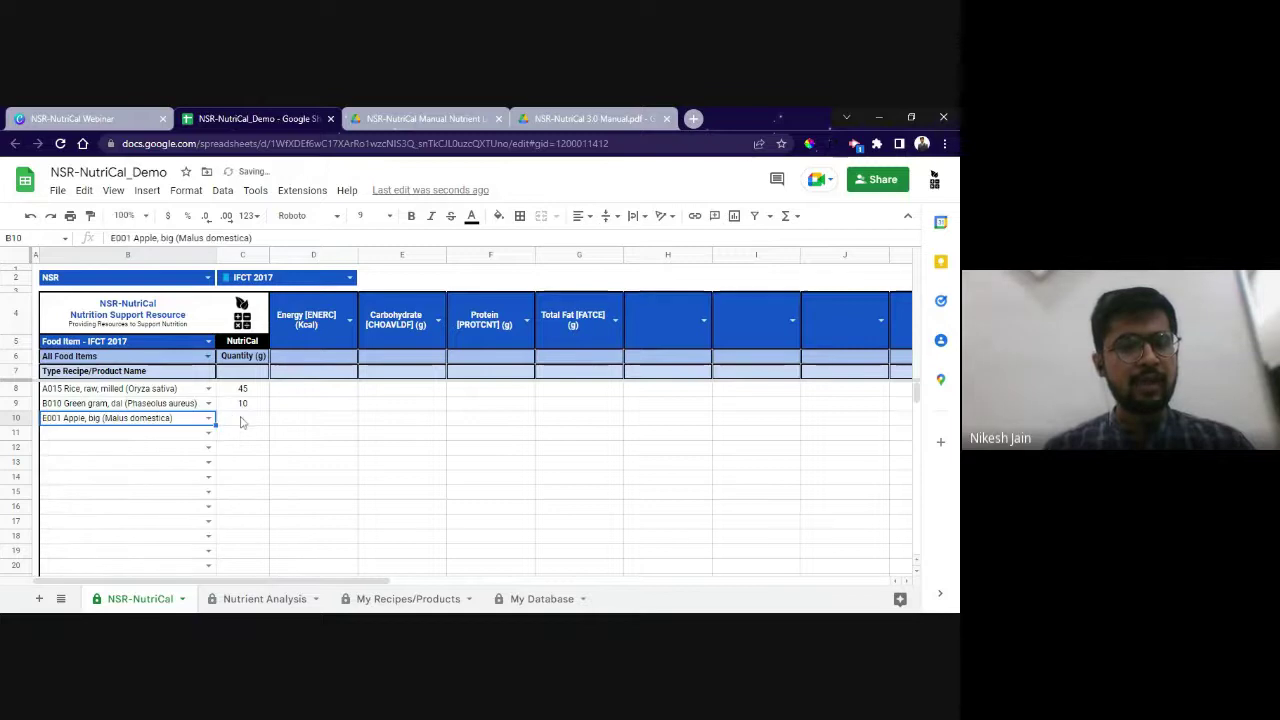
click(242, 418)
text(30)
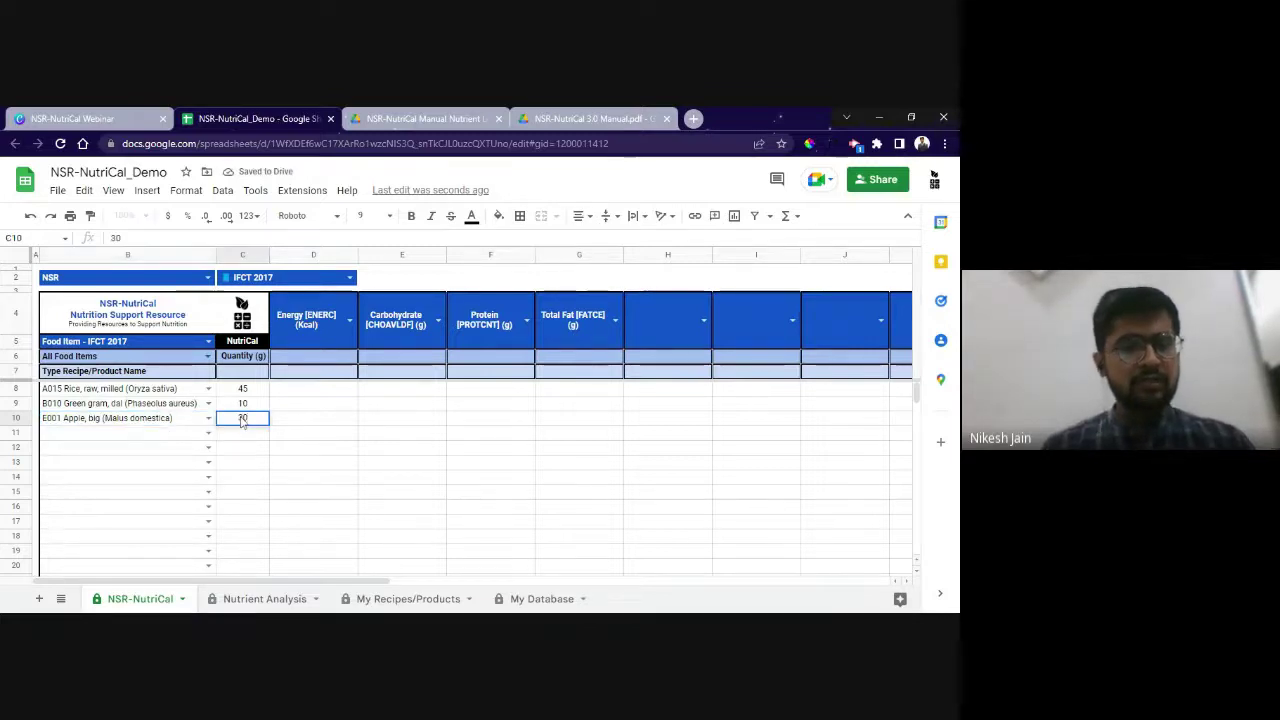
Add T001 Coconut oil in row 11 with a quantity of 10 g
click(189, 437)
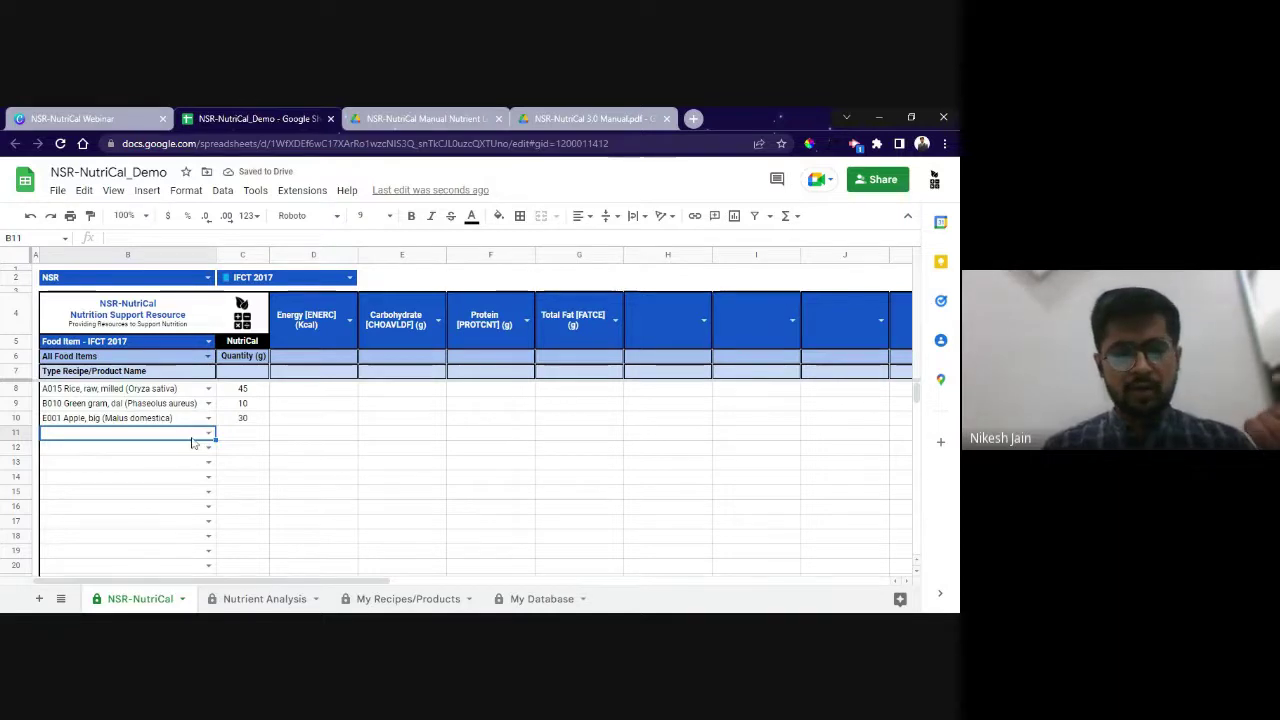
click(196, 437)
text(oil)
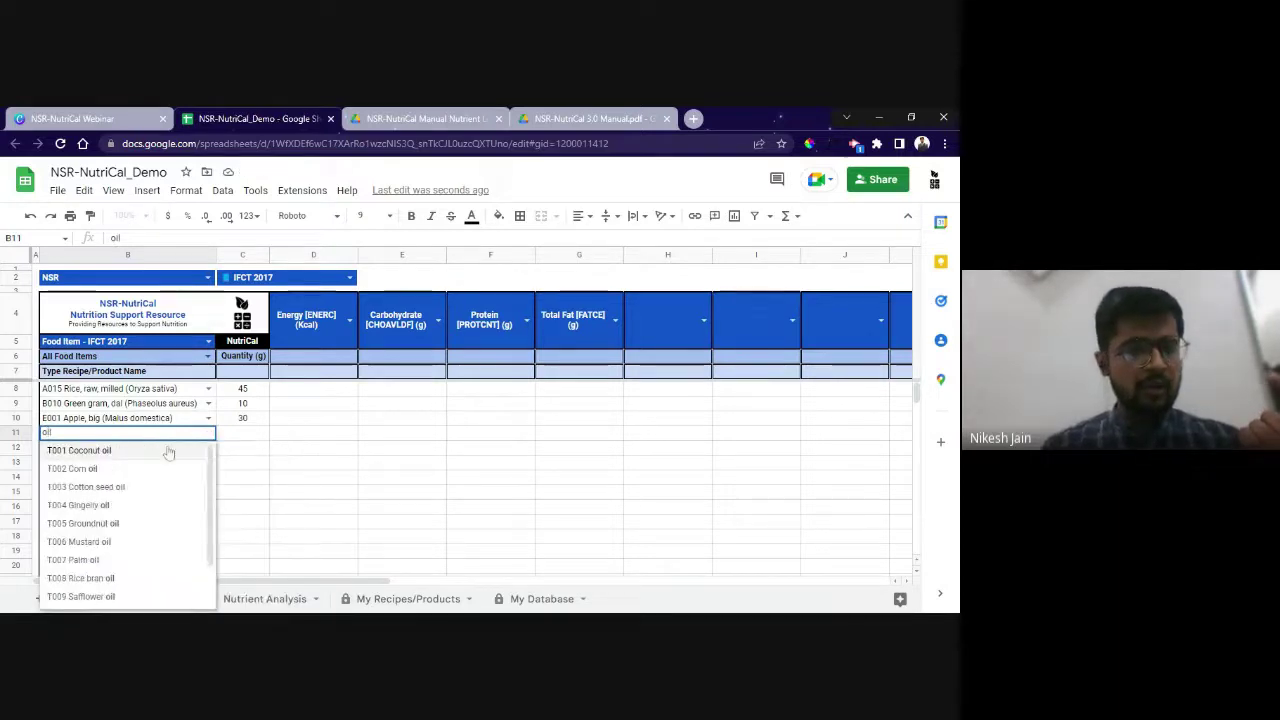
click(135, 455)
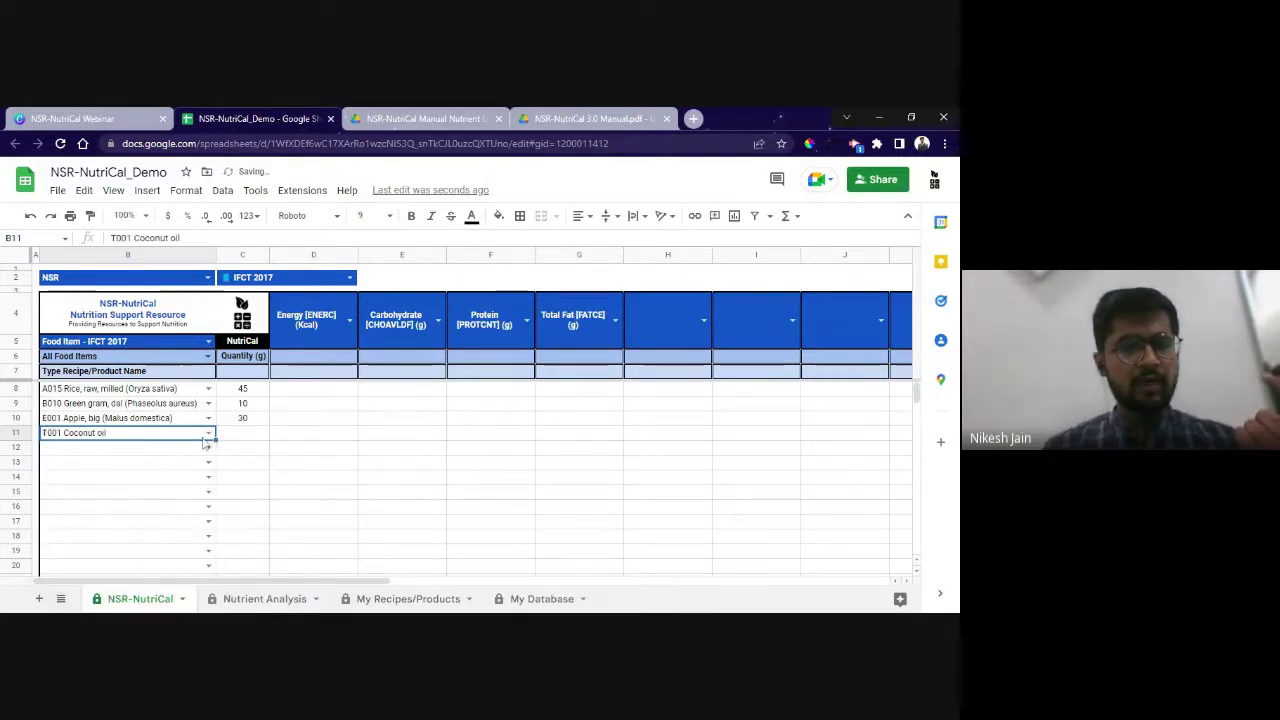
click(235, 438)
text(10)
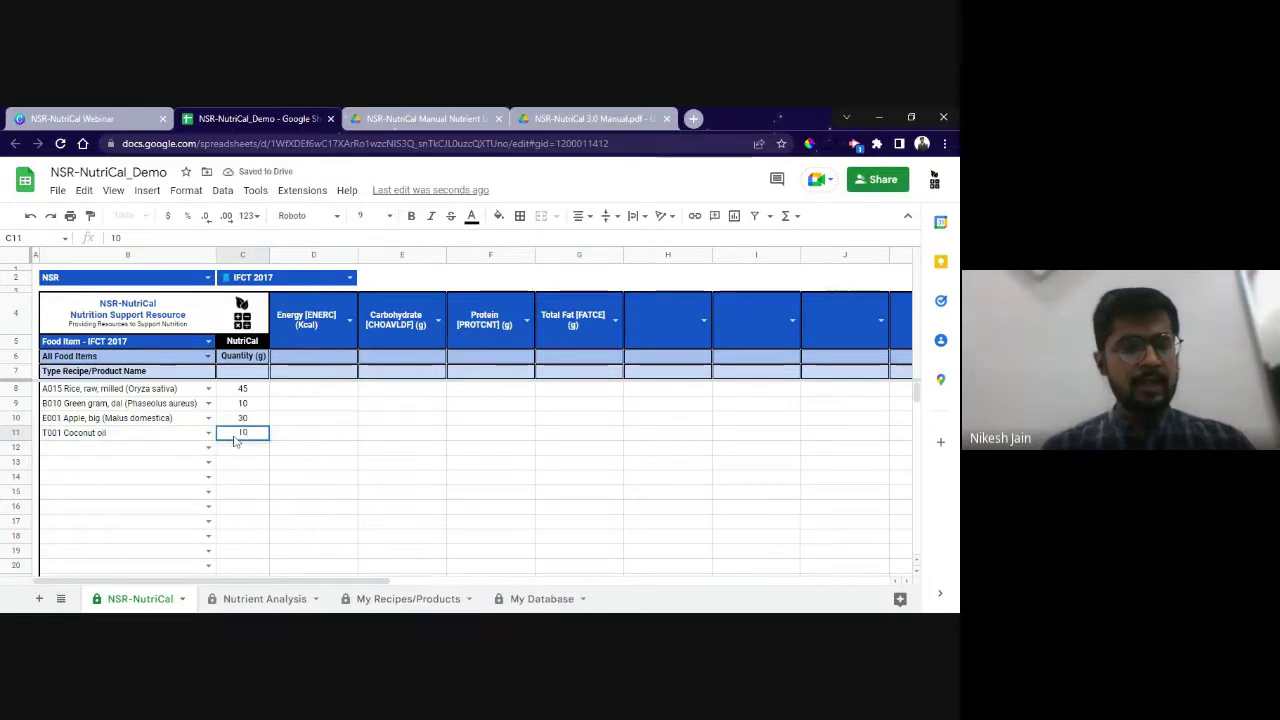
click(178, 453)
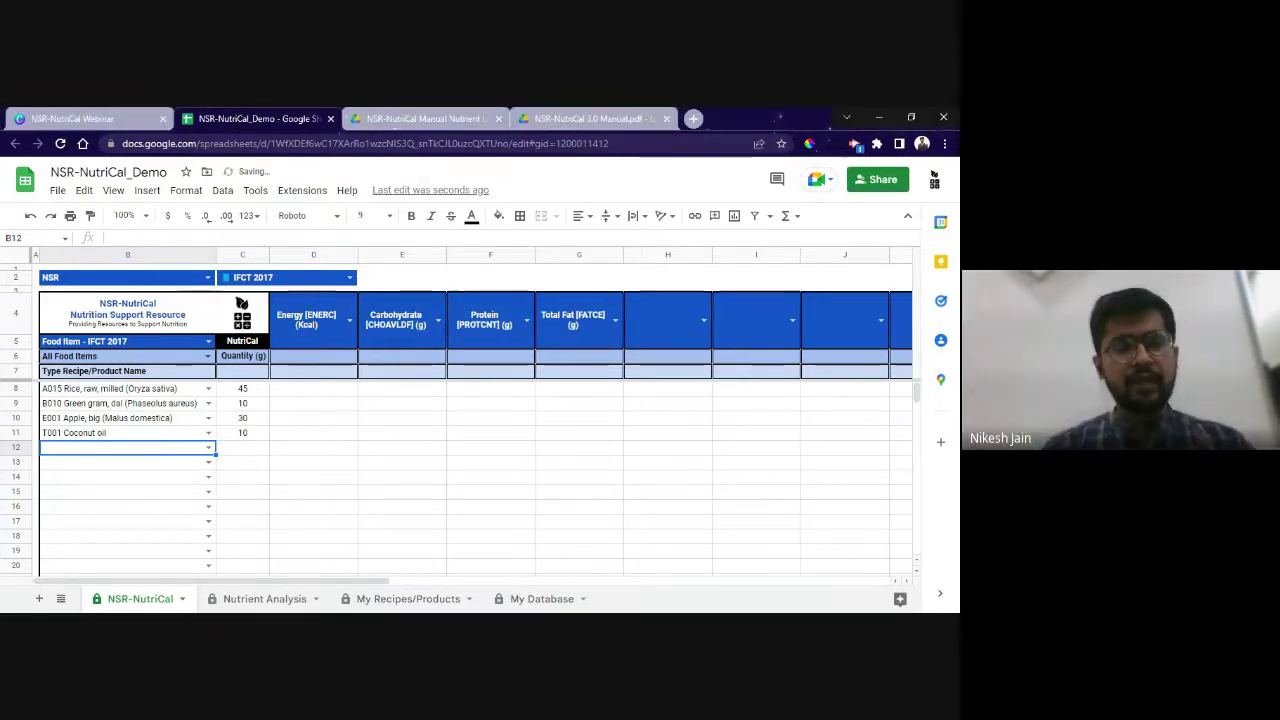
Examine the energy, carbohydrate, protein and total fat column headers and the nutrients offered for column H
click(327, 327)
click(405, 325)
click(470, 325)
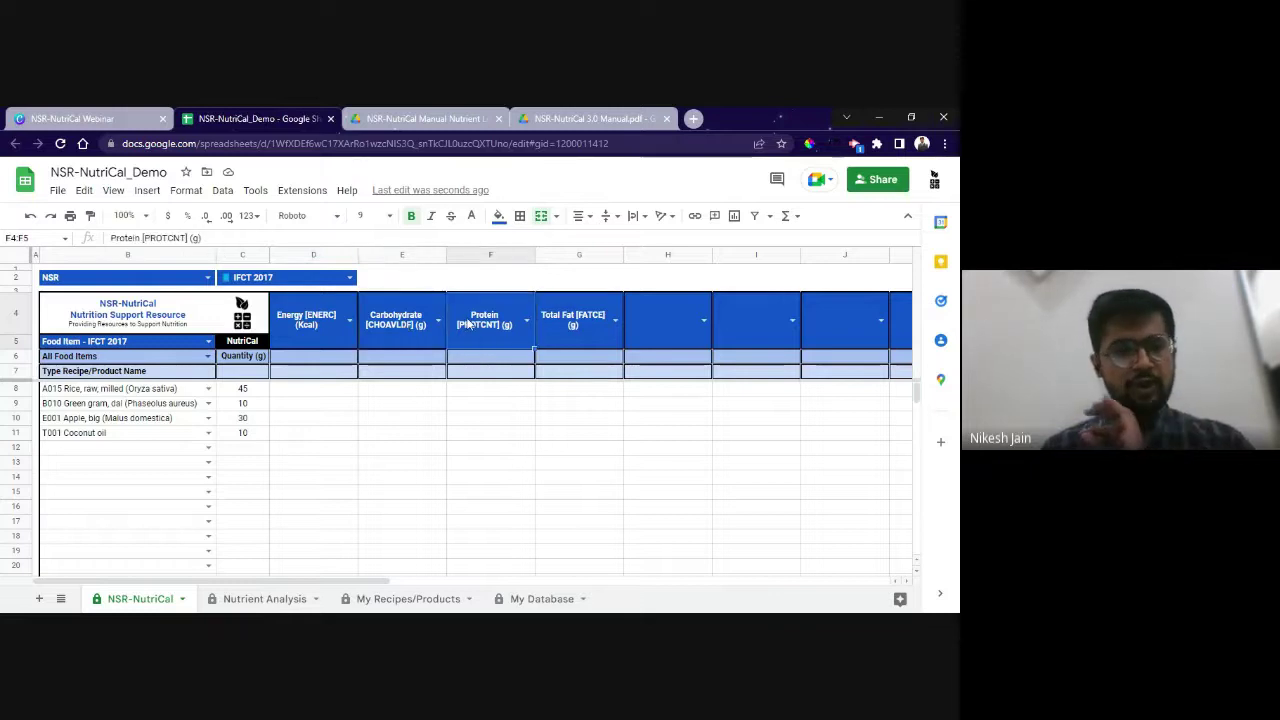
click(576, 323)
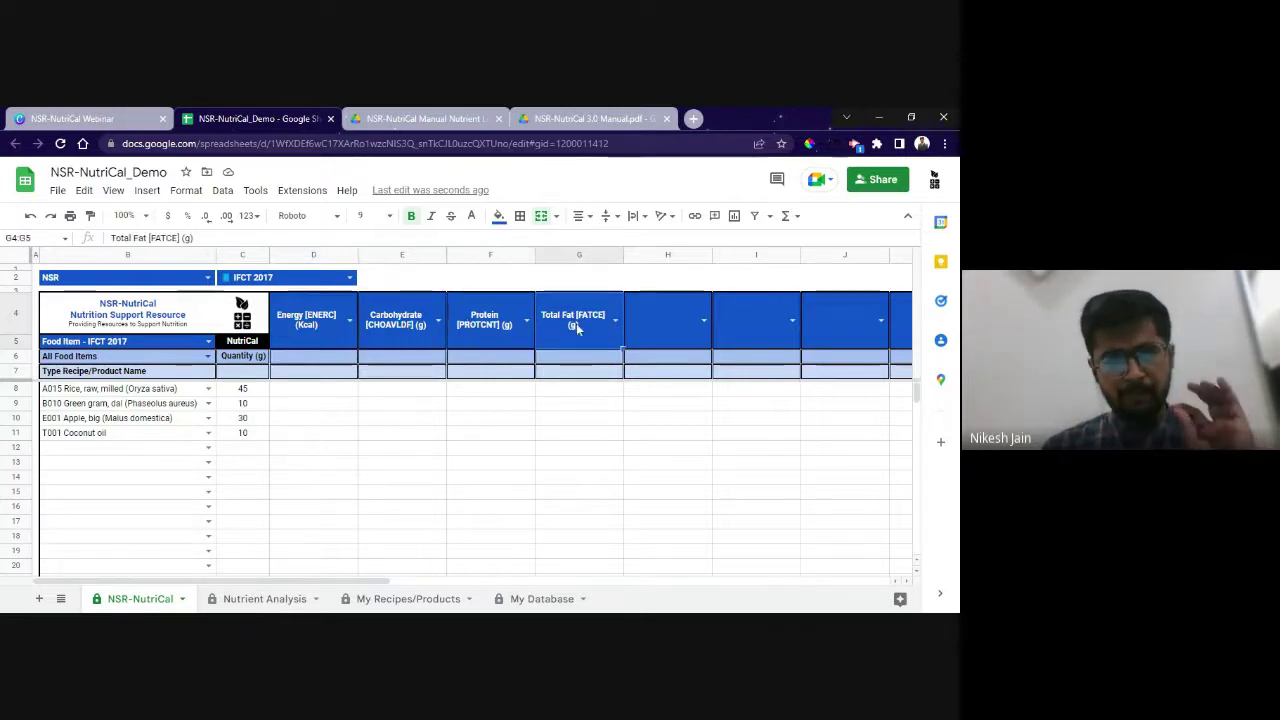
click(704, 320)
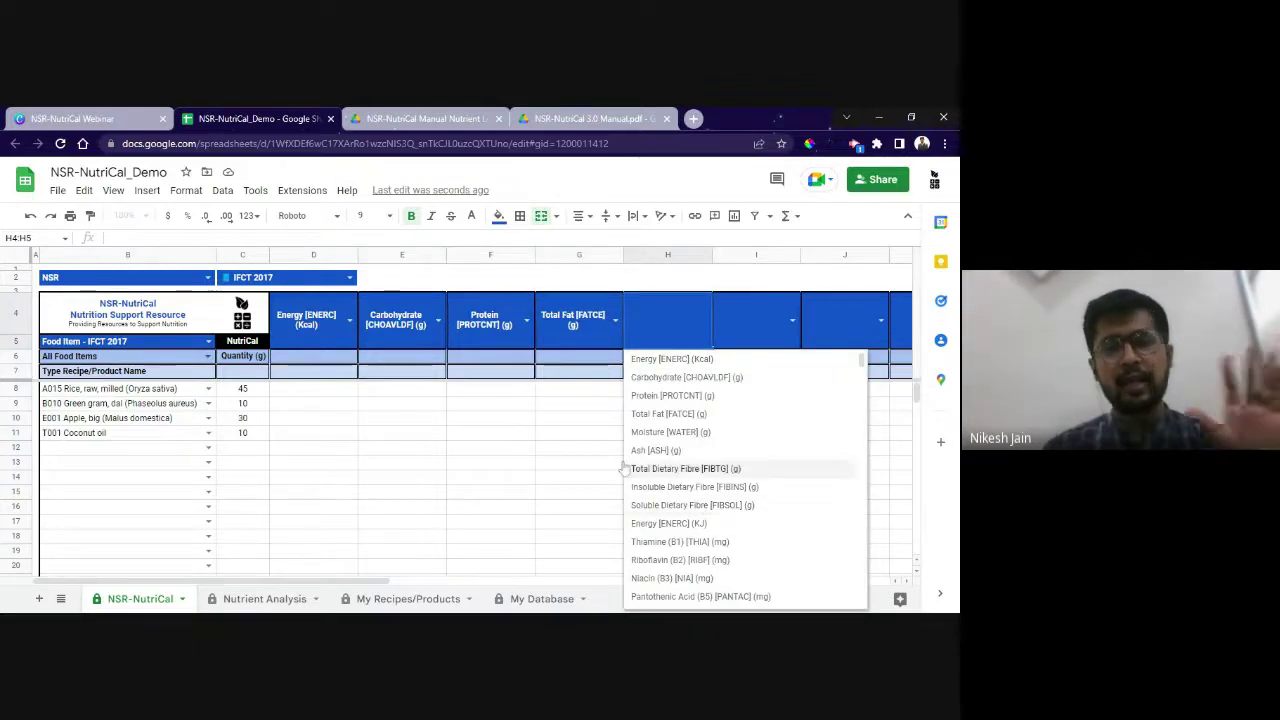
scroll(723, 496, down, 5)
click(577, 509)
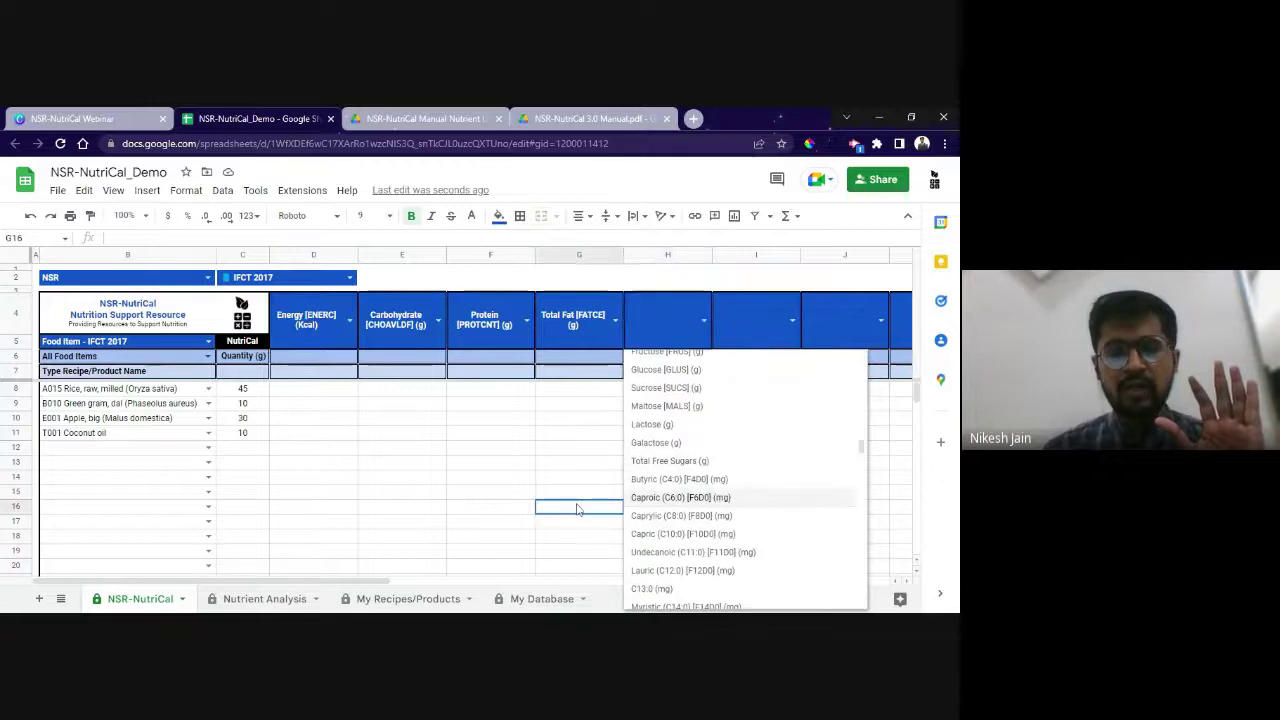
Set the nutrient headers of columns H and I to Total Dietary Fibre [FIBTG] (g) and Iron [FE] (mg)
click(667, 312)
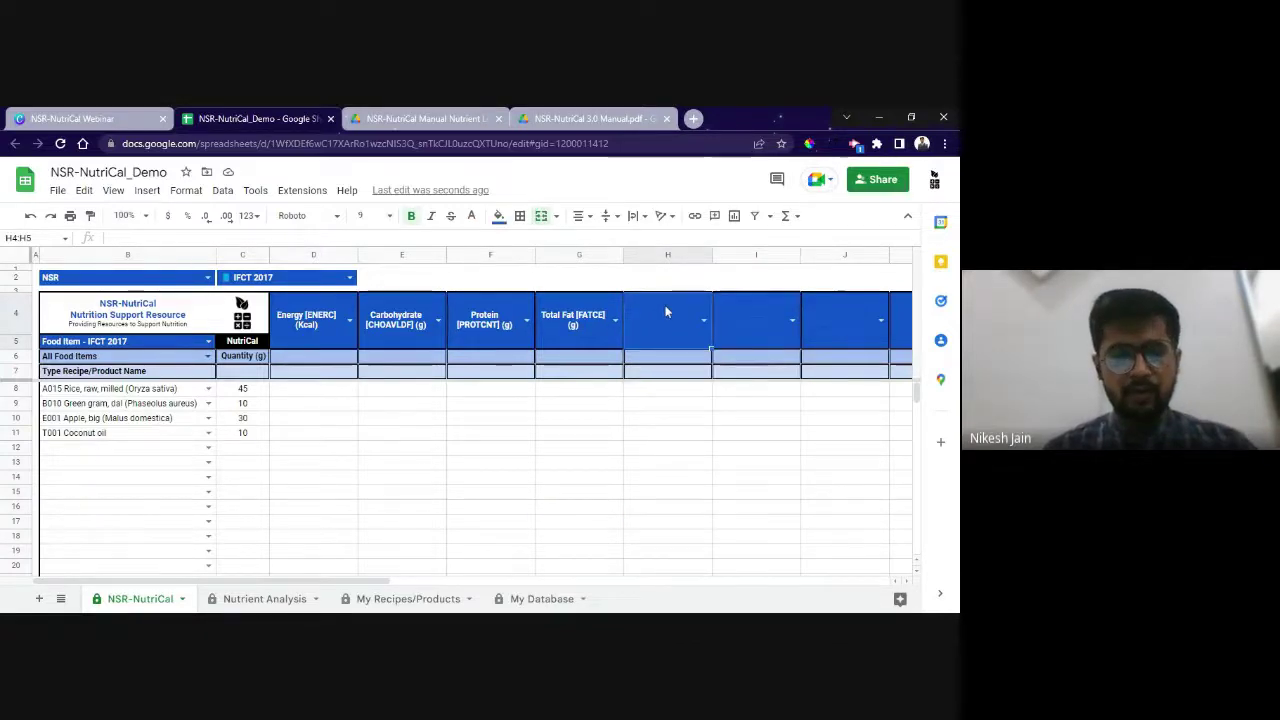
text(tota)
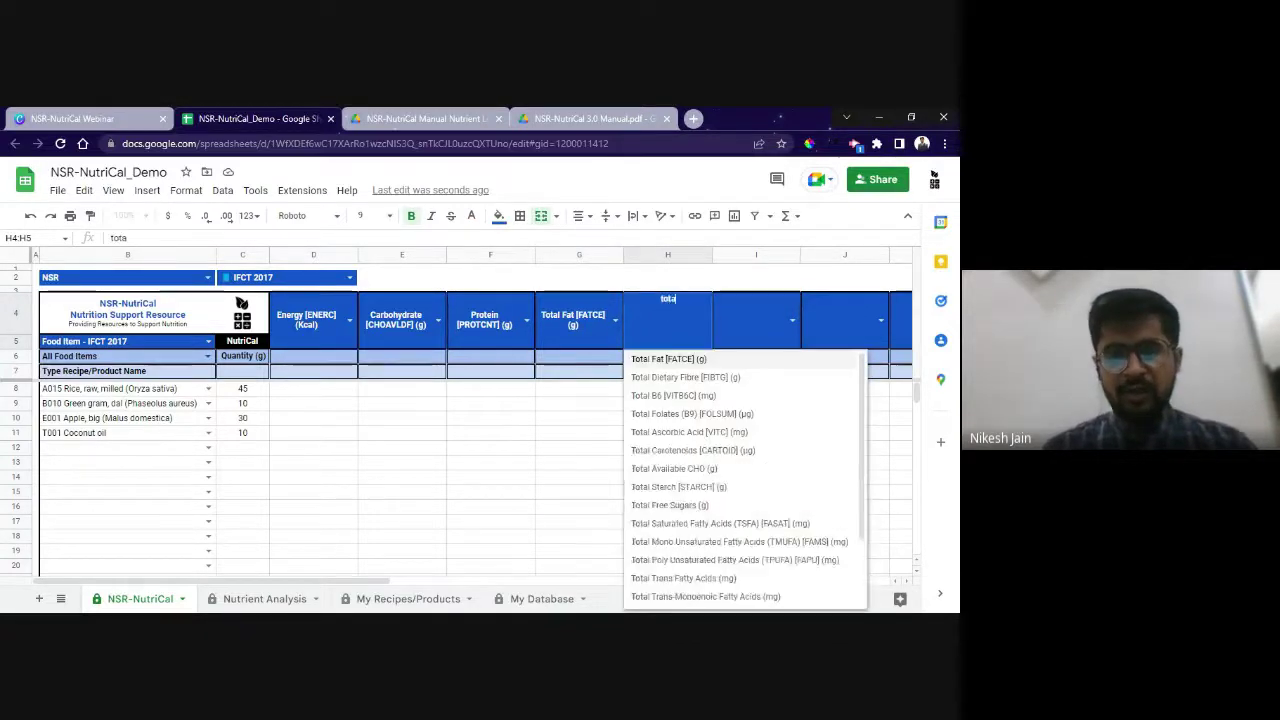
click(680, 378)
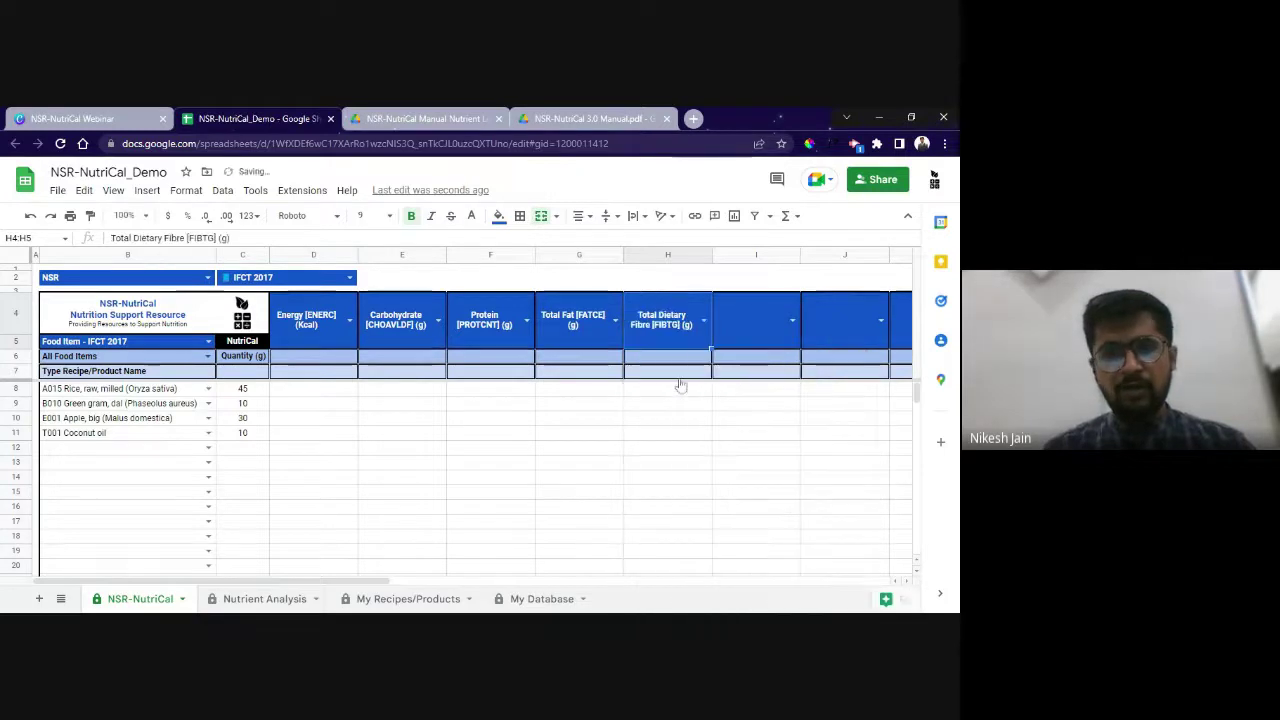
click(729, 326)
text(iron)
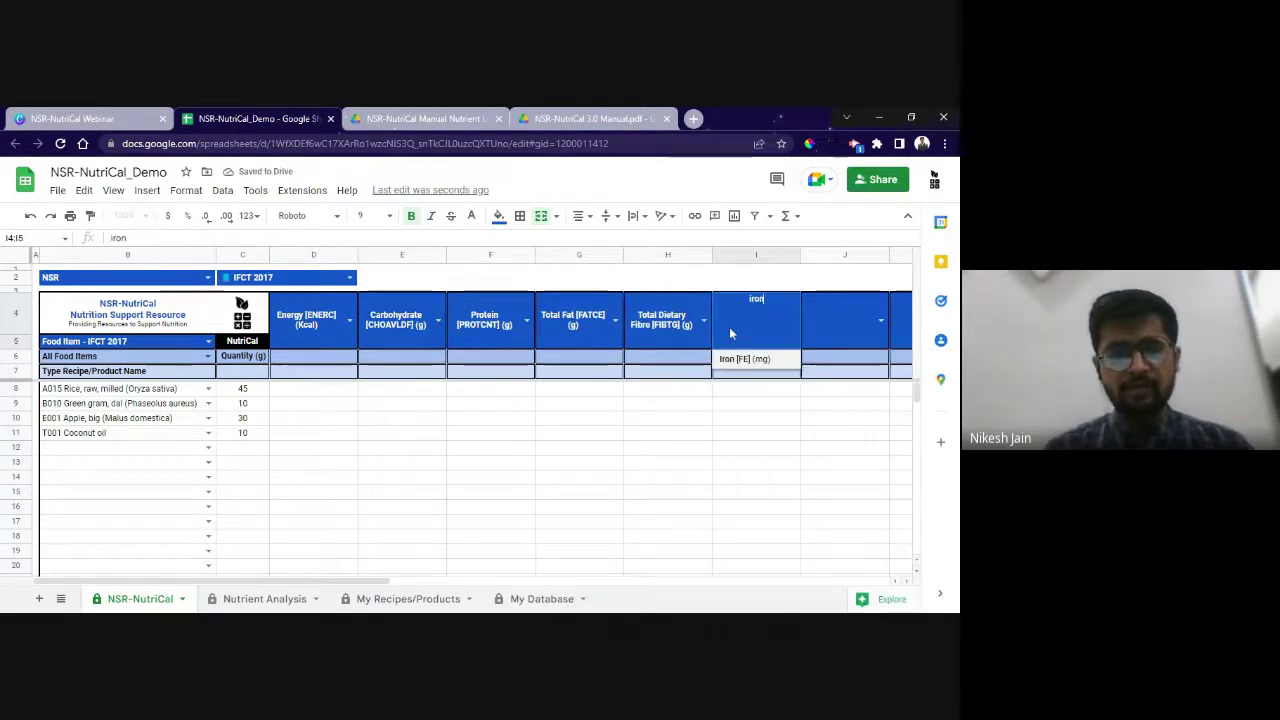
click(740, 360)
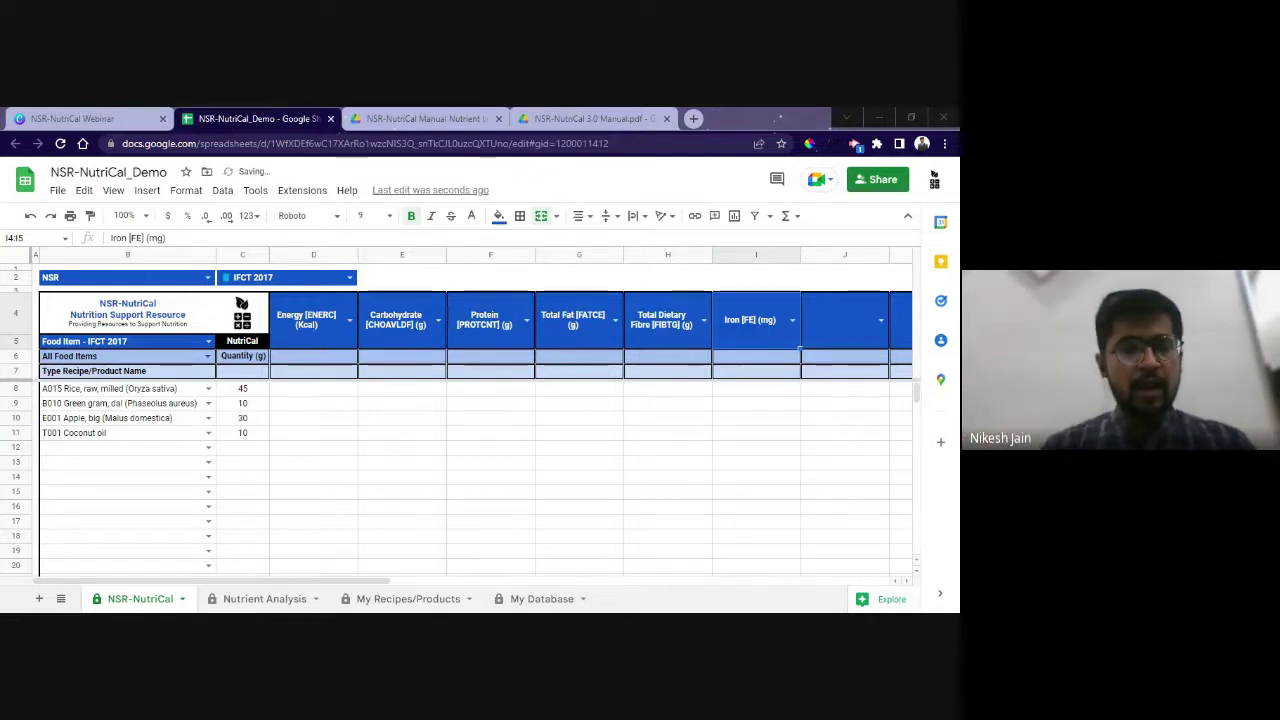
Run the NutriCal action from cell B2 to calculate the nutrients of the listed food items
click(170, 283)
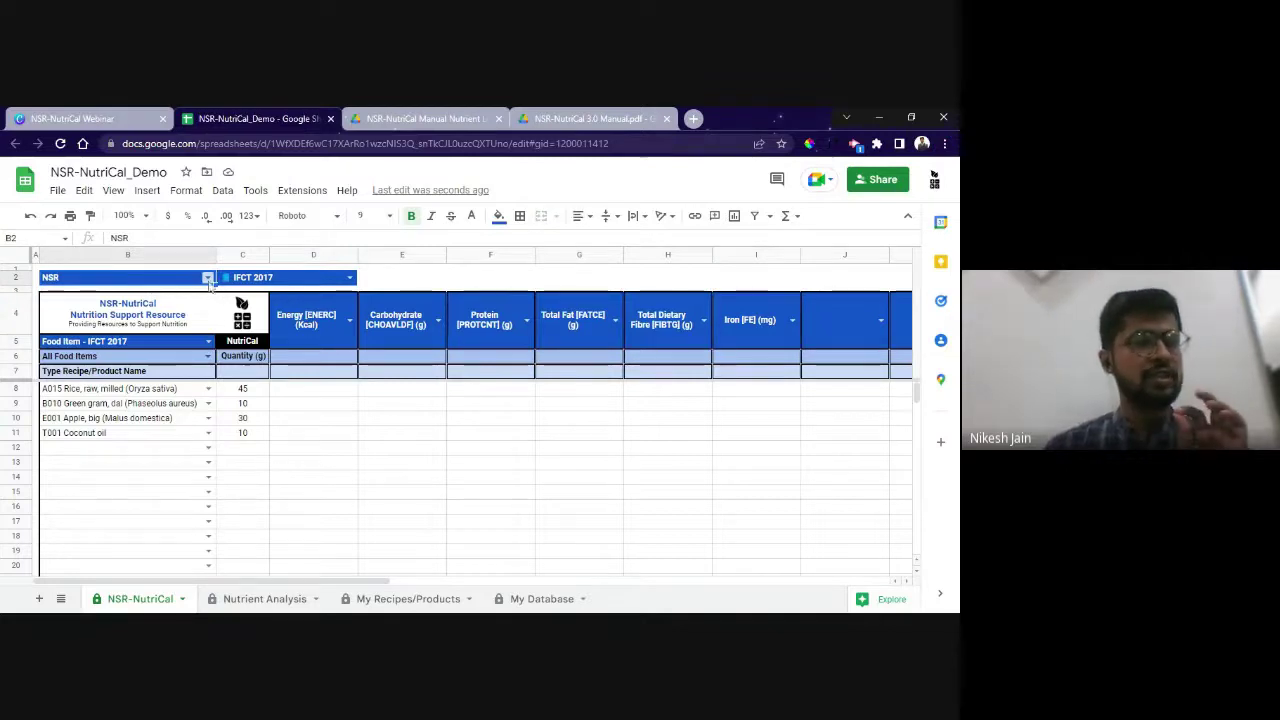
click(207, 278)
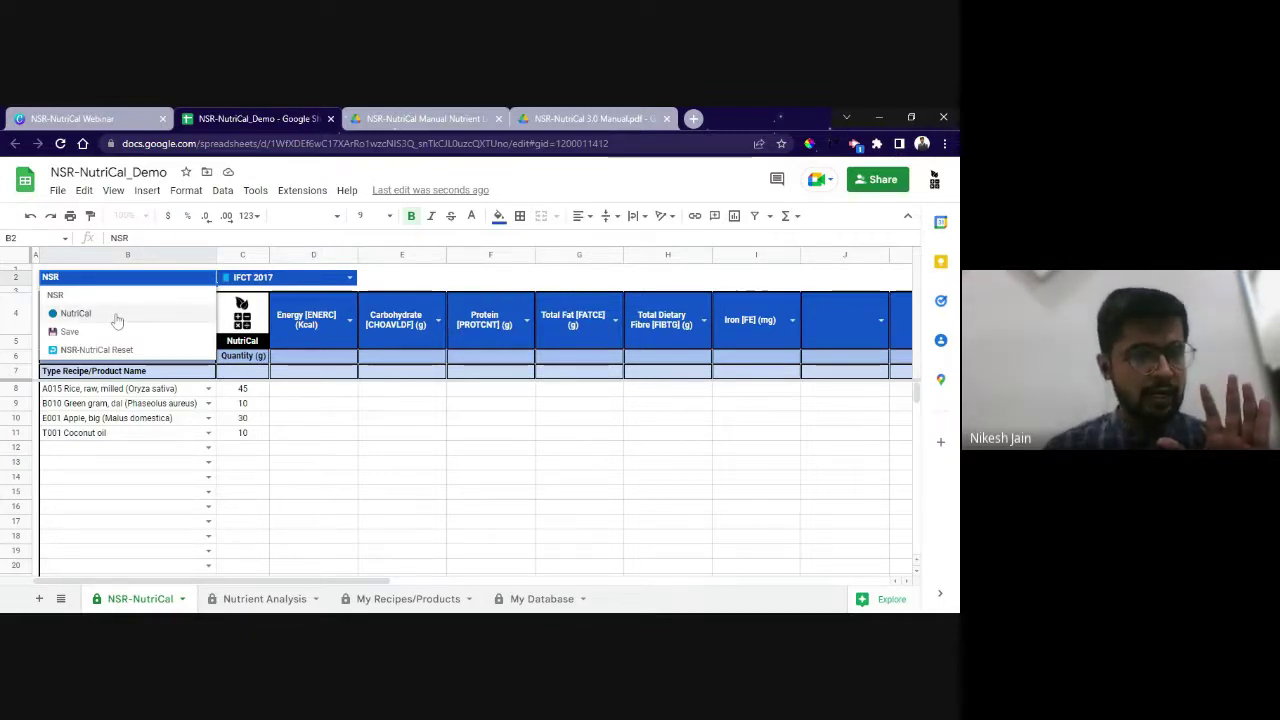
click(75, 313)
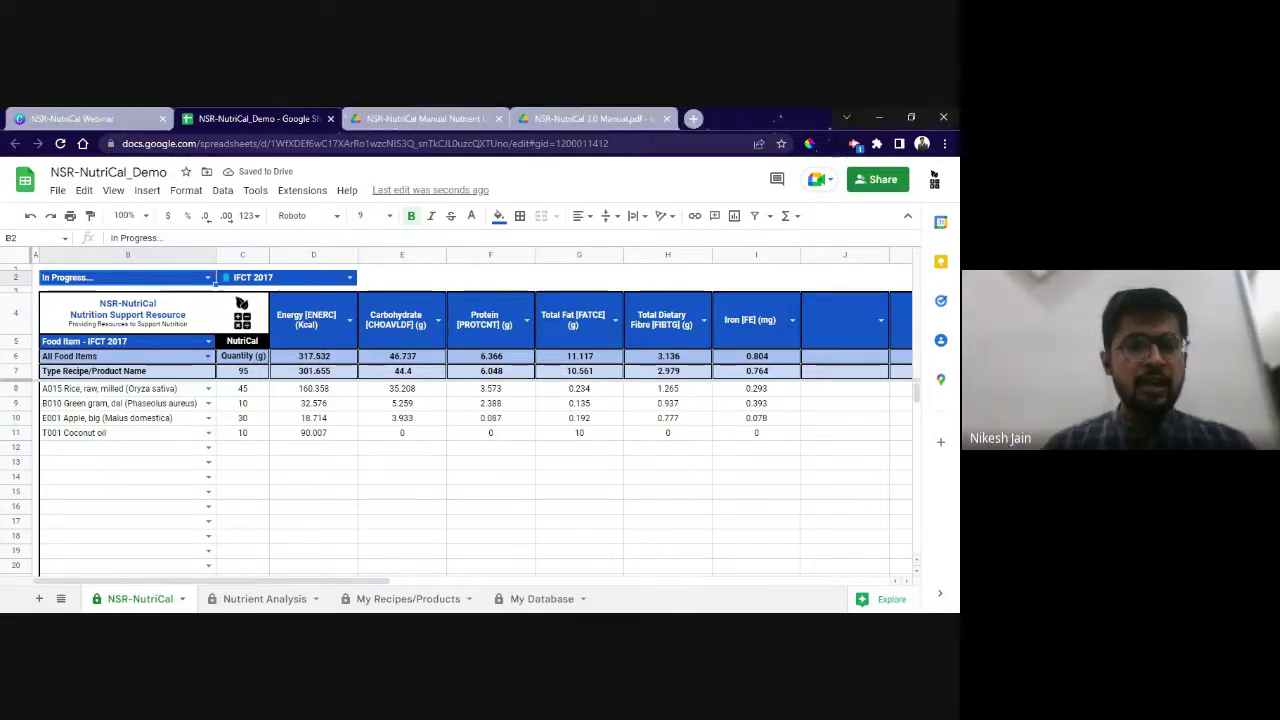
Set the quantity of A015 Rice, raw, milled to 55 g and add C033 Spinach in row 12 with 30 g
click(251, 393)
text(55)
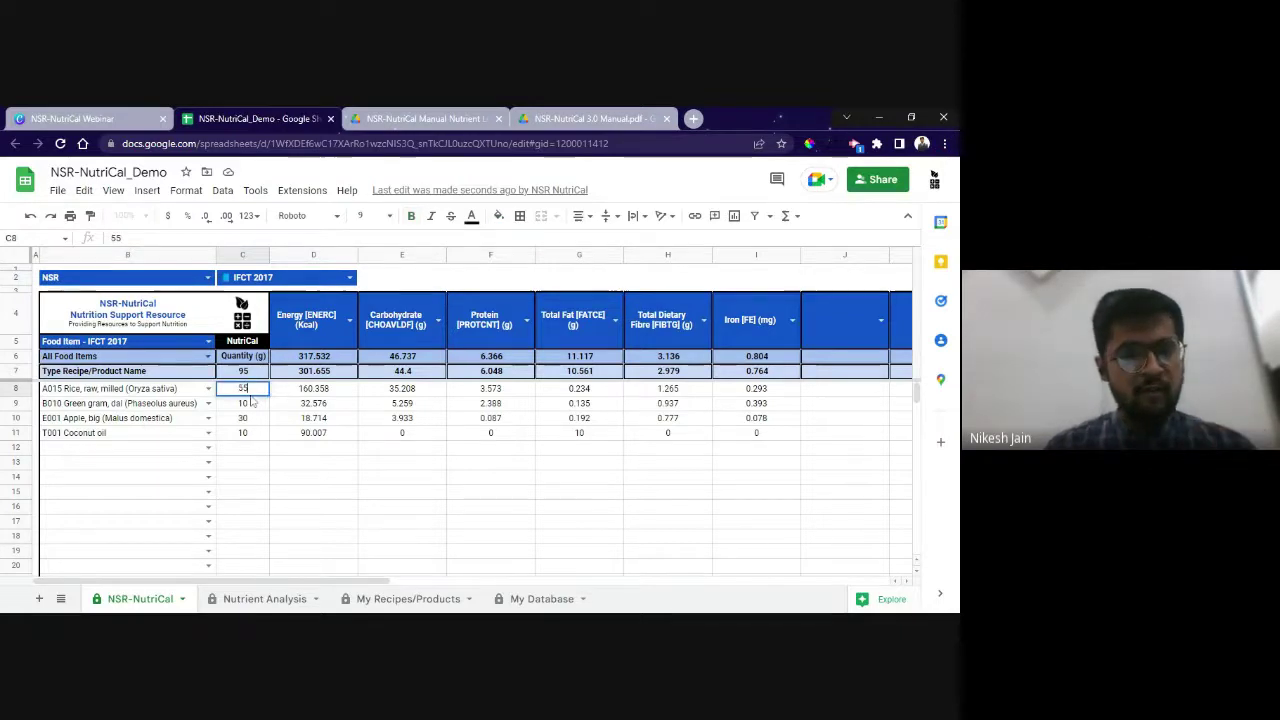
click(176, 456)
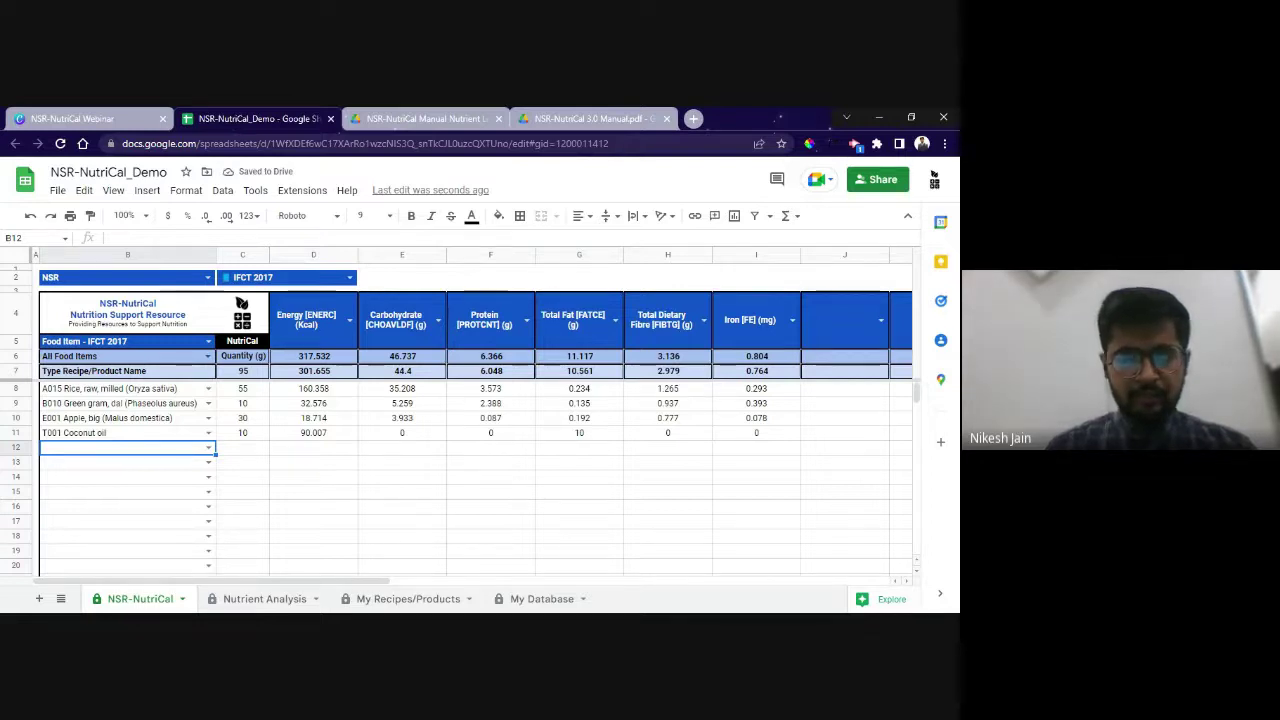
text(spin)
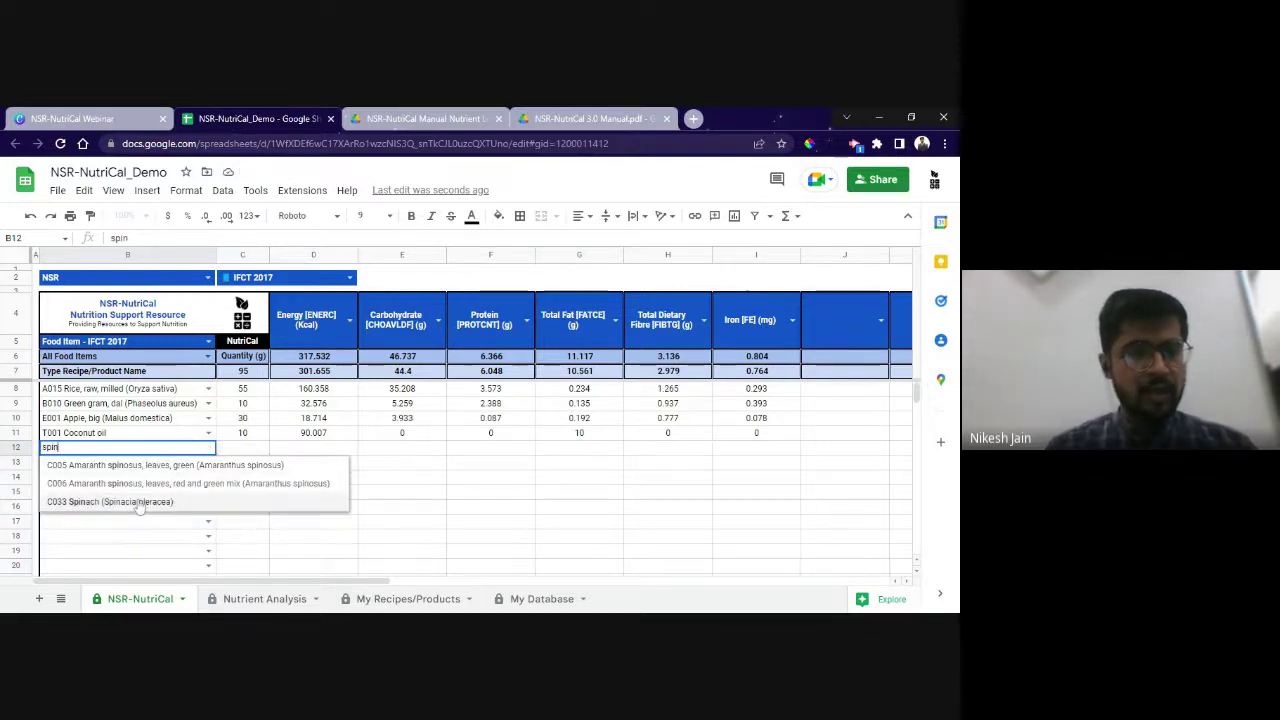
click(140, 501)
click(250, 452)
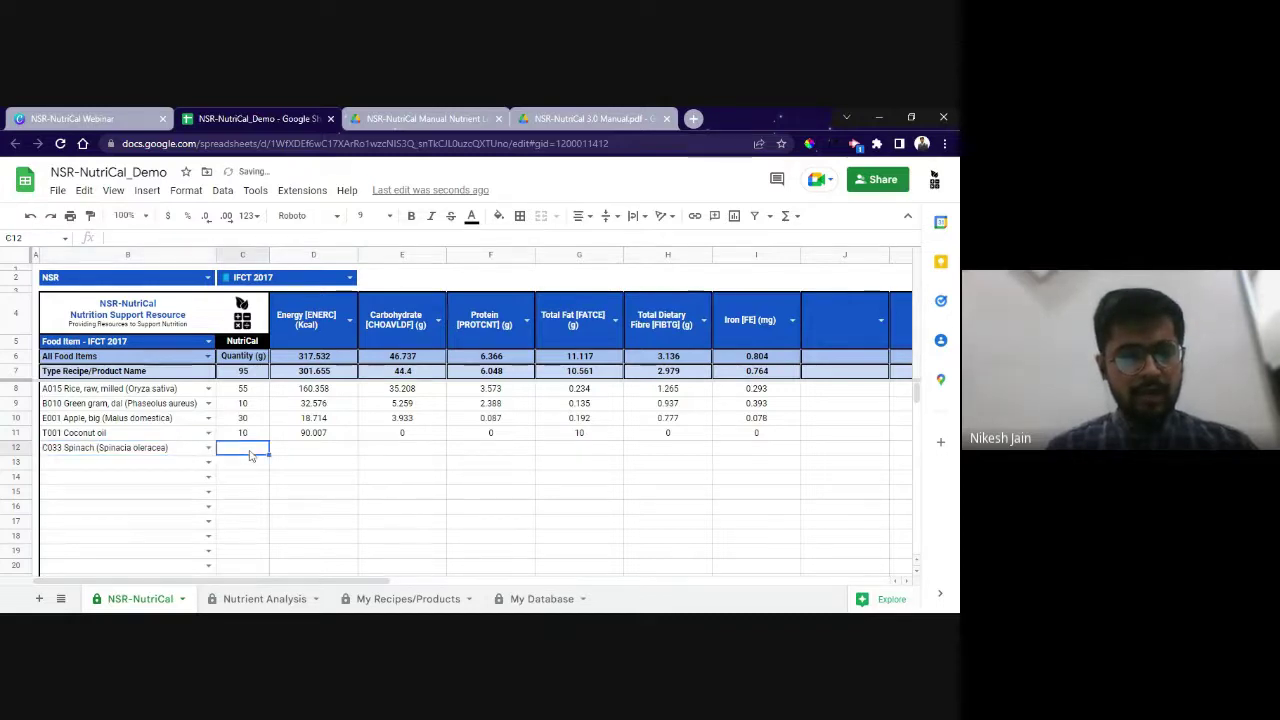
text(30)
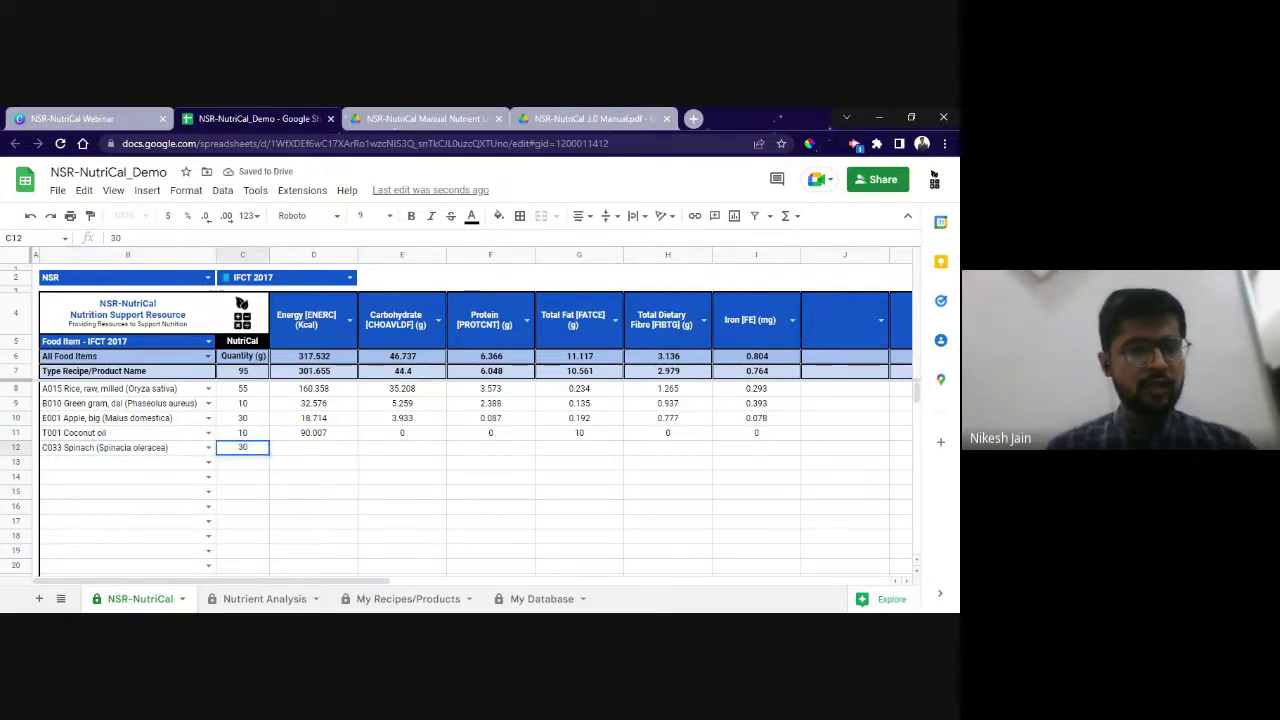
Run the NutriCal action from cell B2 again to recalculate the nutrients with the updated quantities and spinach
click(207, 277)
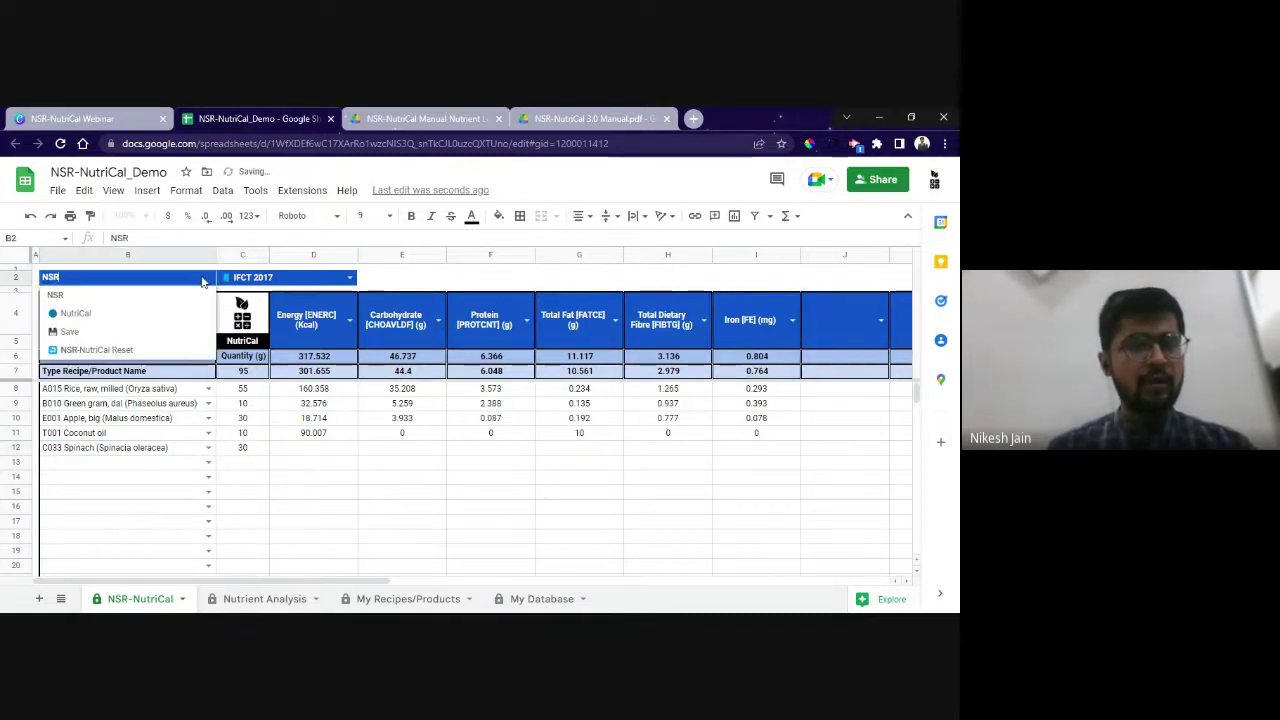
click(142, 318)
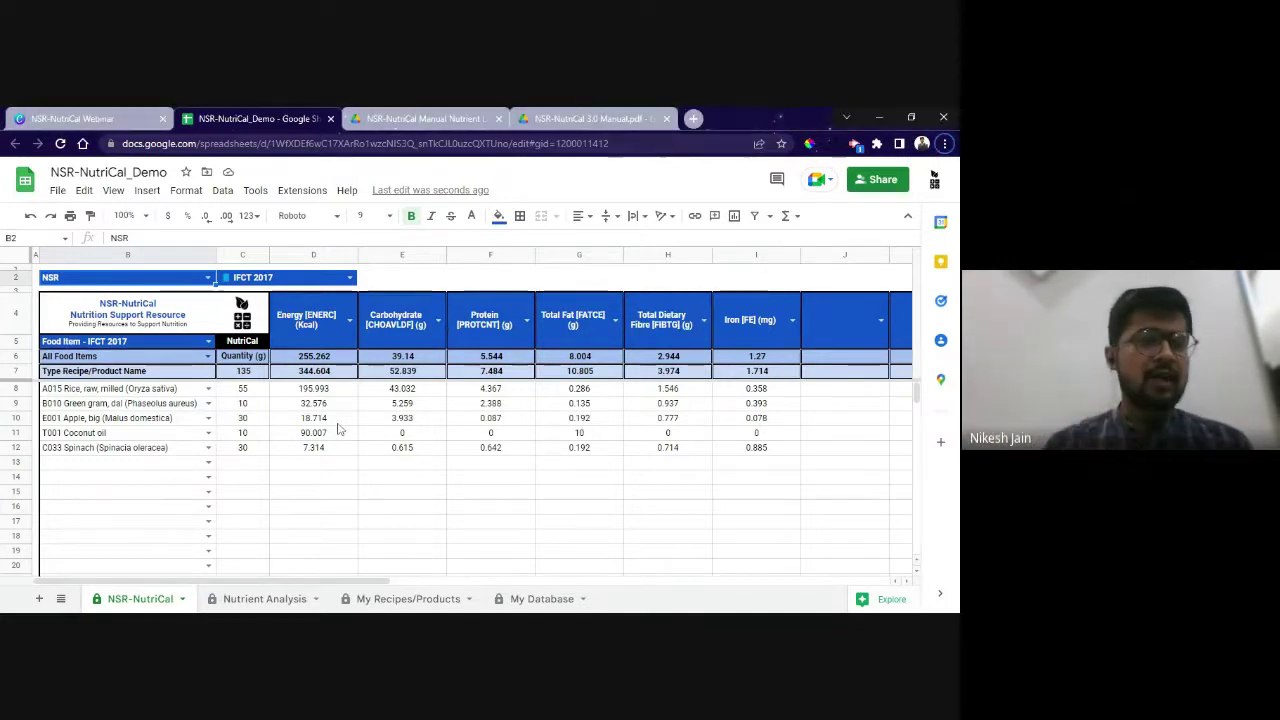
Switch to the NSR-NutriCal Webinar presentation in Canva and advance to the IFCT 2017 Graphical Visualization slide
click(98, 117)
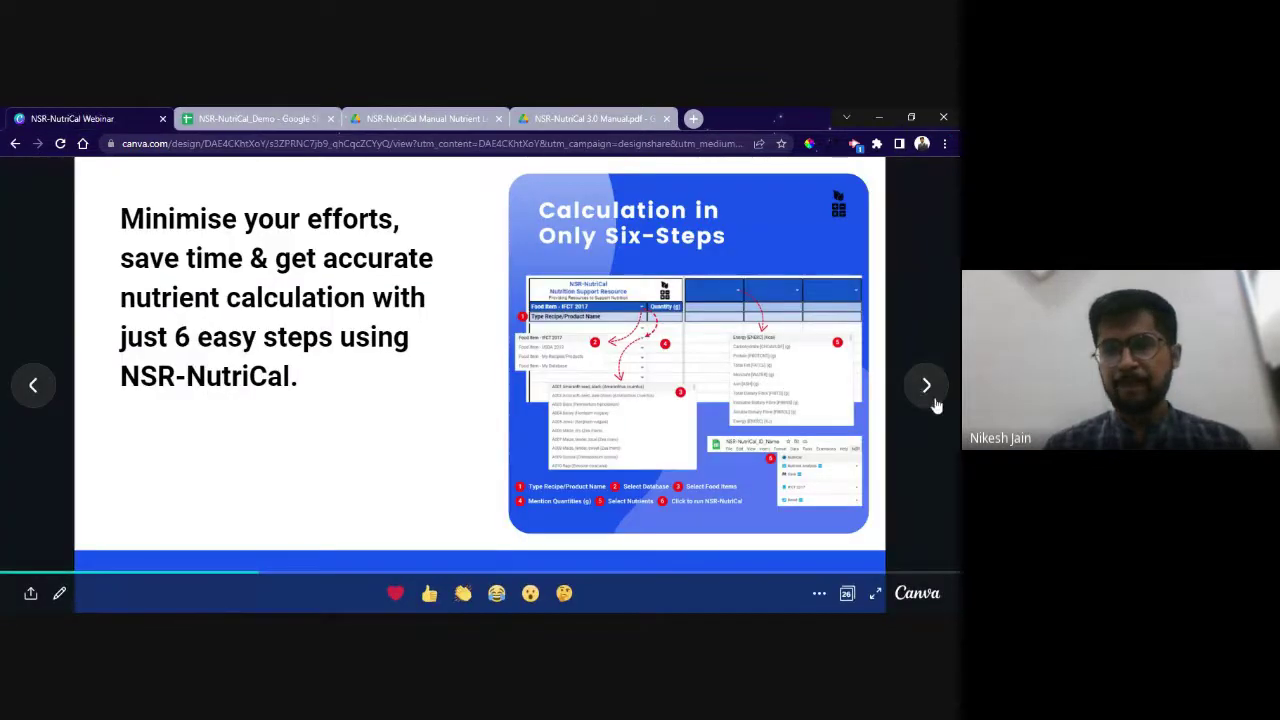
click(929, 398)
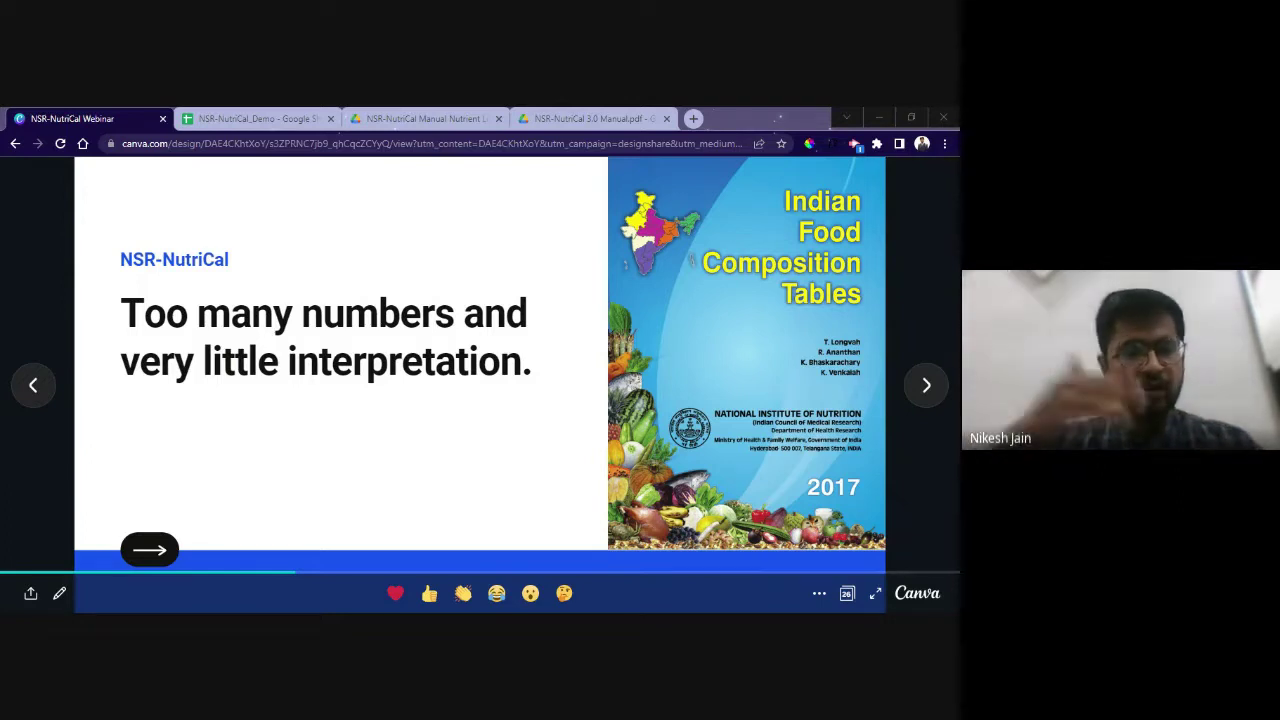
click(924, 387)
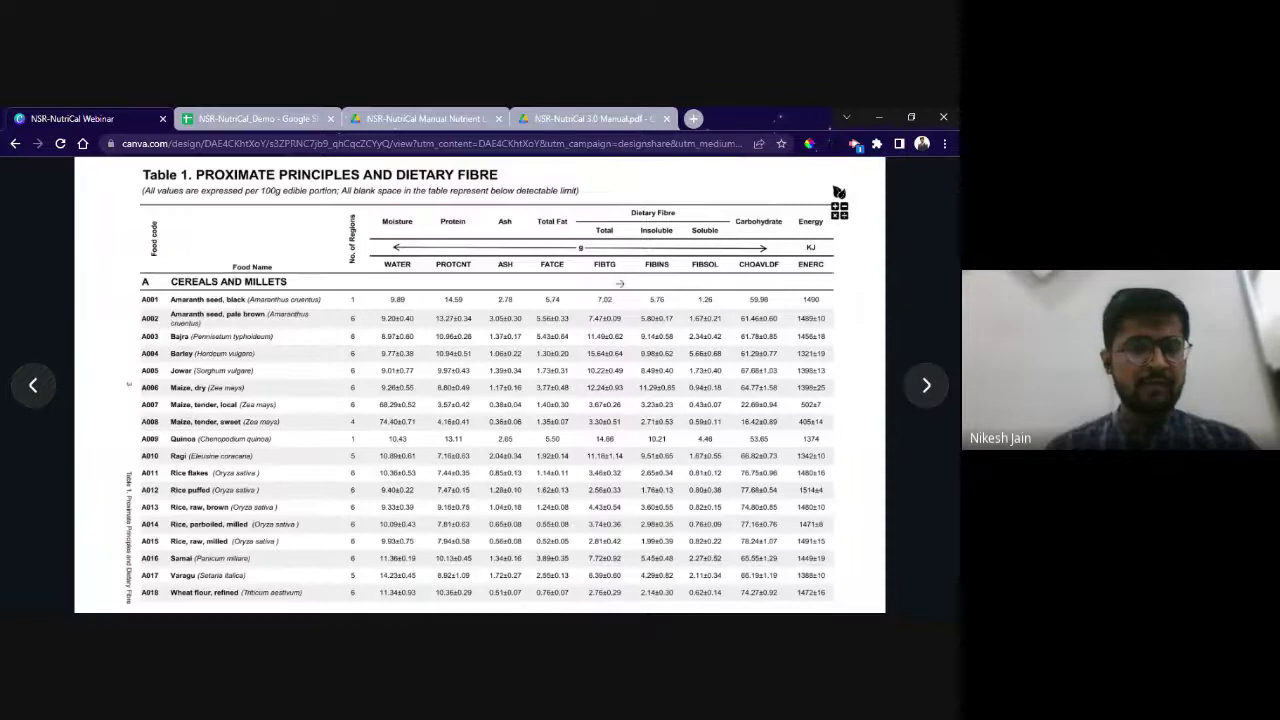
key(alt+Tab)
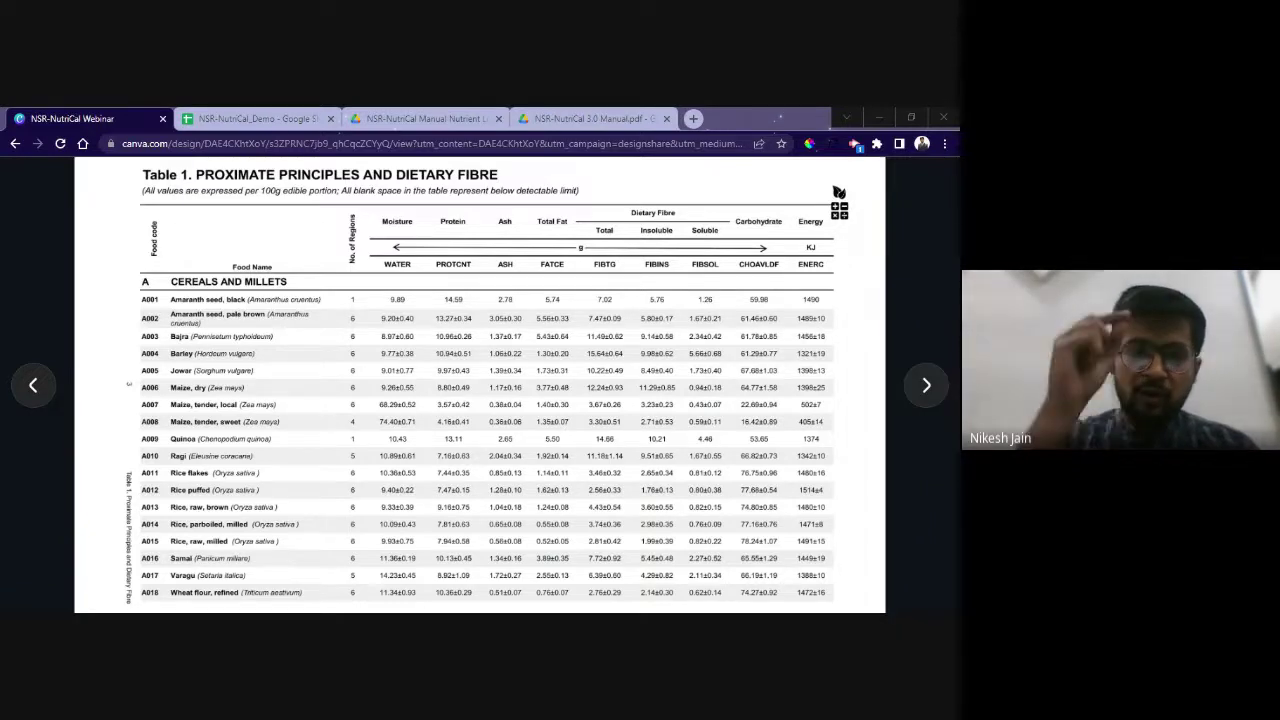
key(alt+Tab)
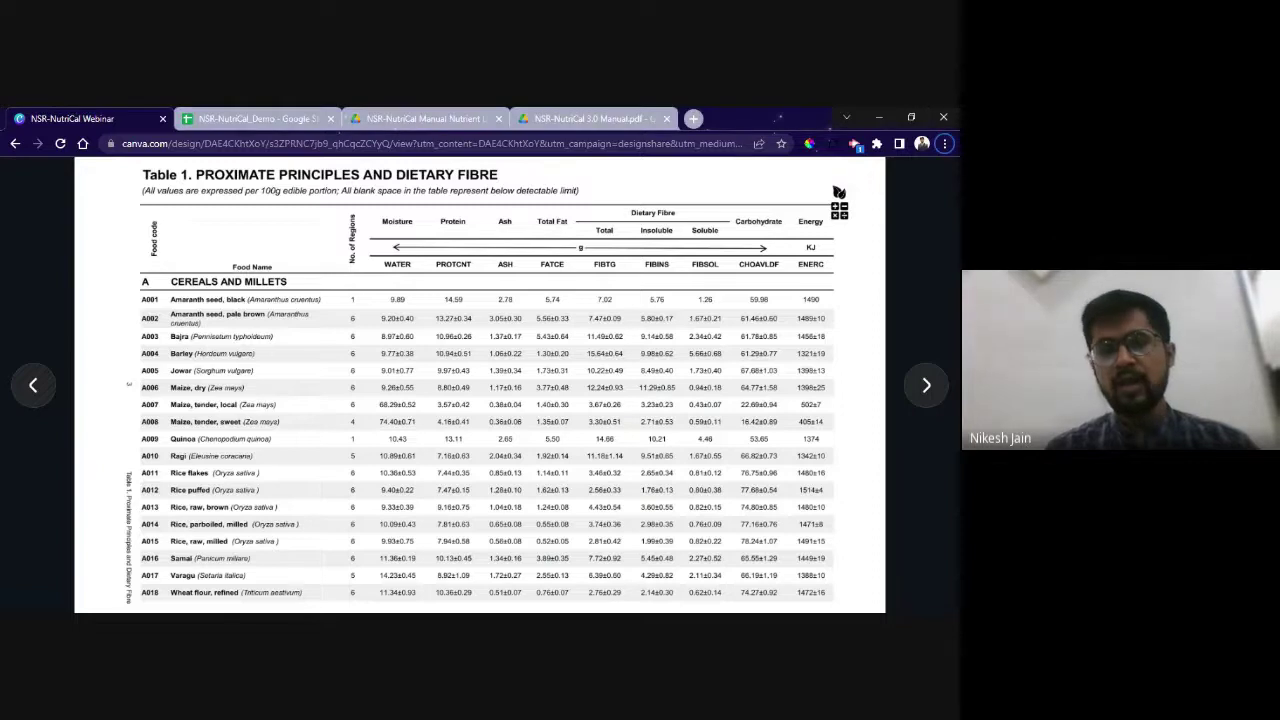
click(926, 385)
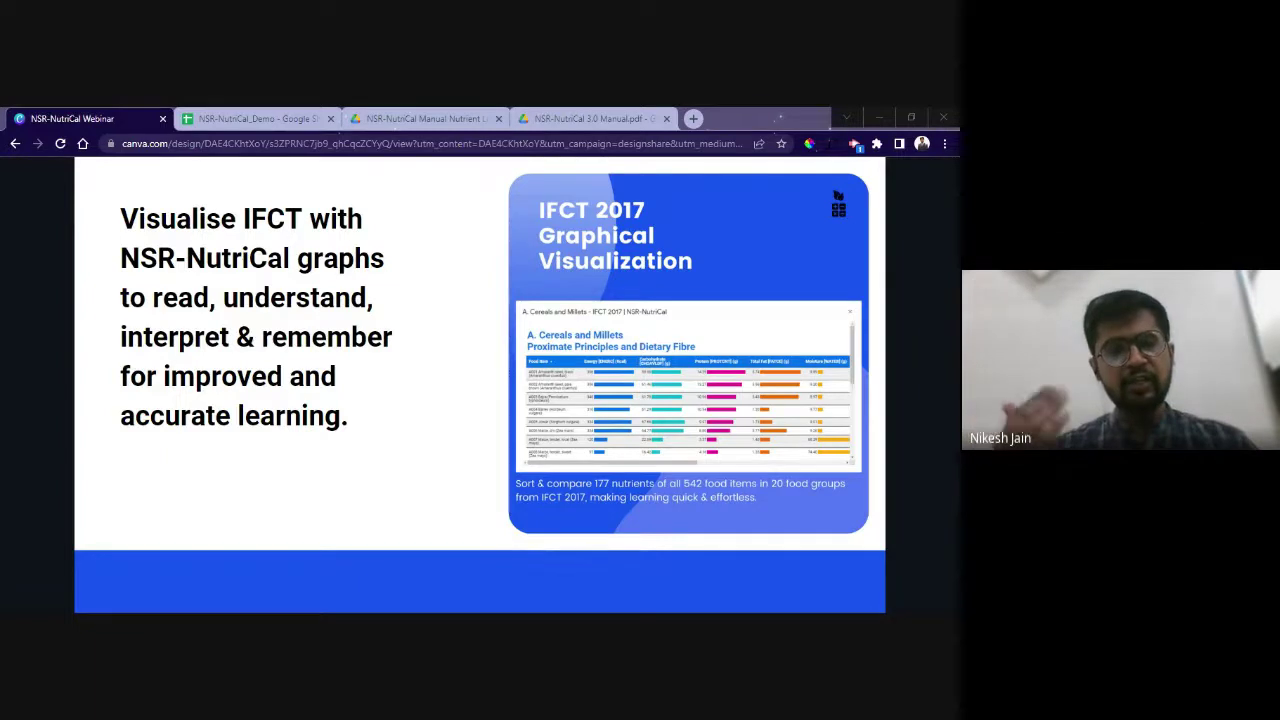
click(779, 118)
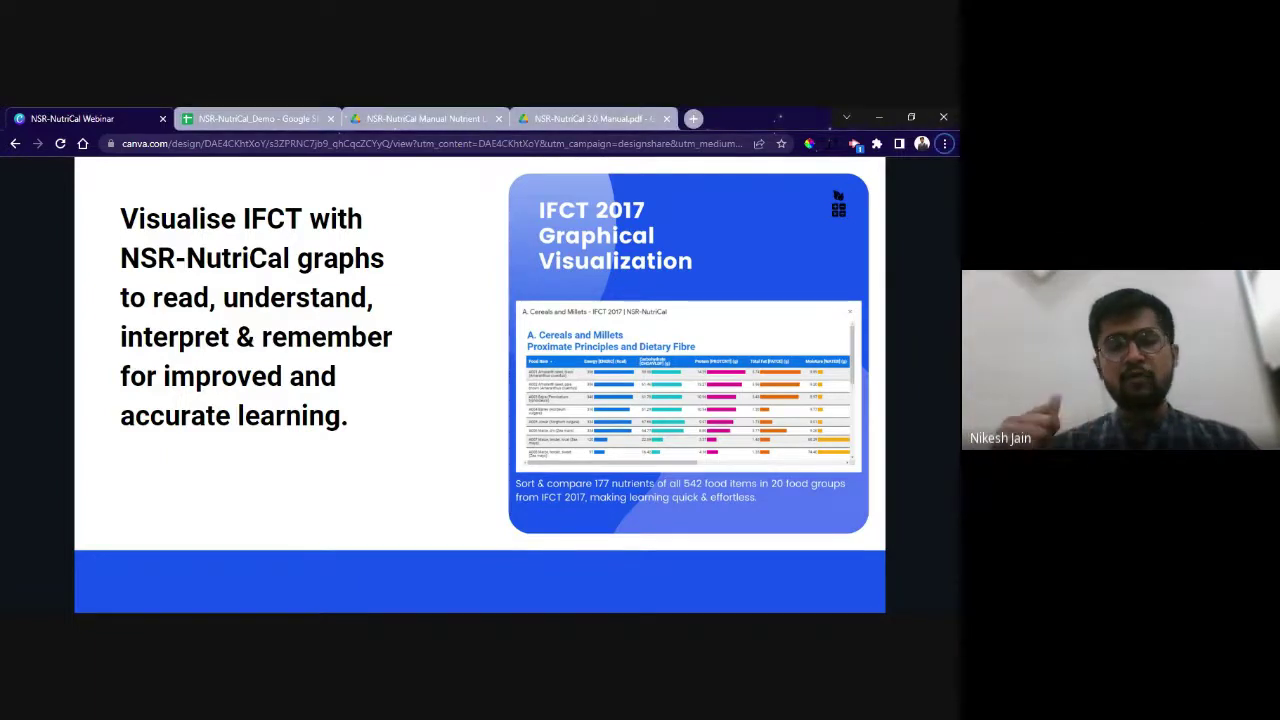
Return to the NSR-NutriCal_Demo spreadsheet and open the A. Cereals and Millets visualization from the IFCT 2017 food groups
click(296, 120)
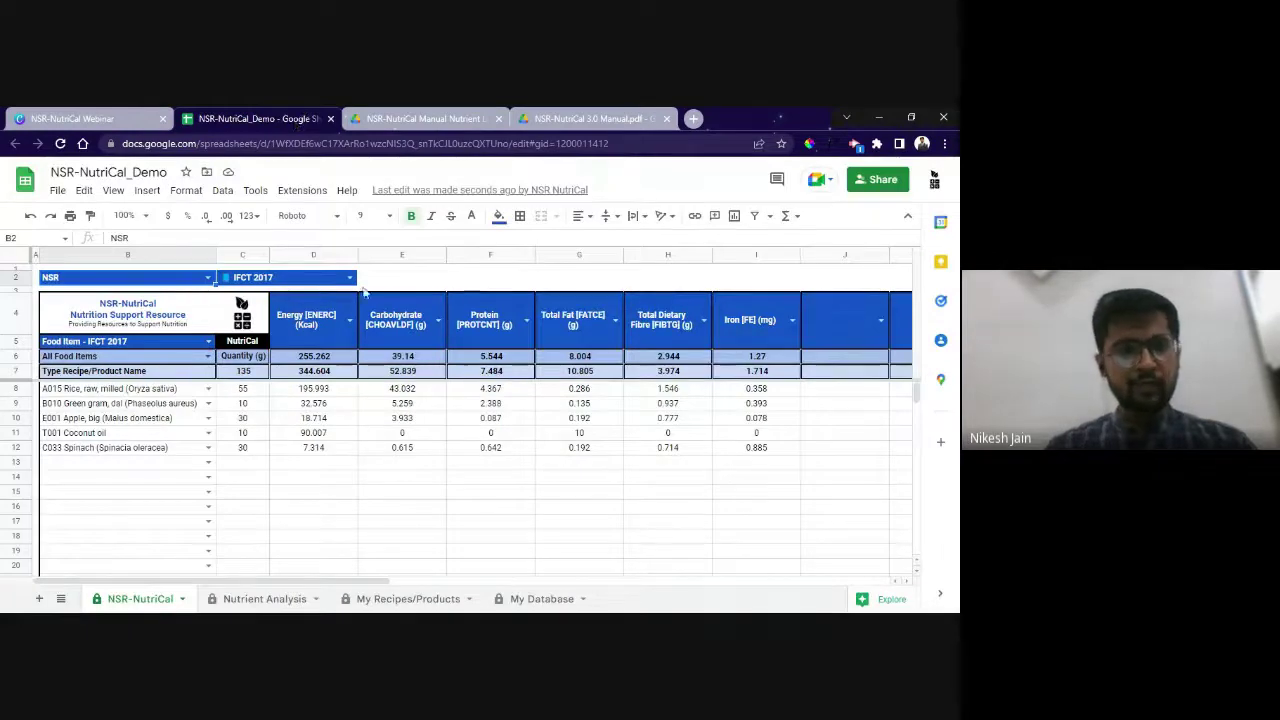
click(290, 280)
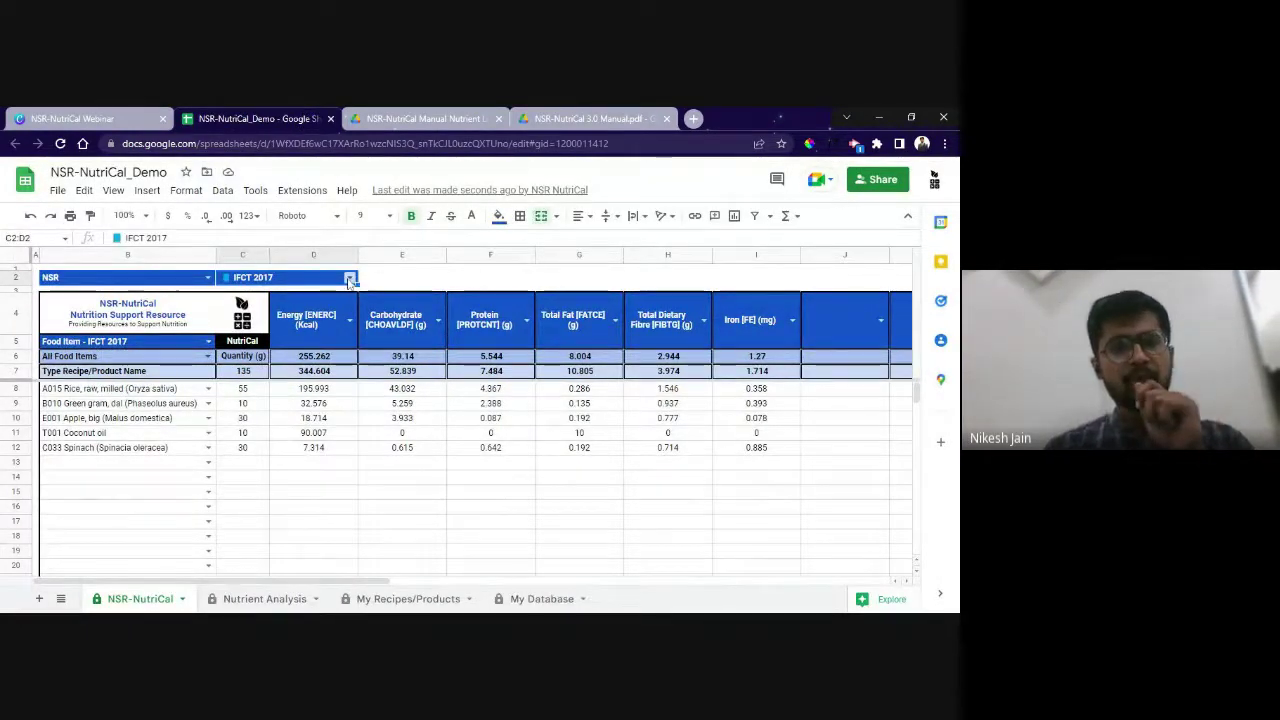
click(290, 279)
scroll(284, 470, down, 1)
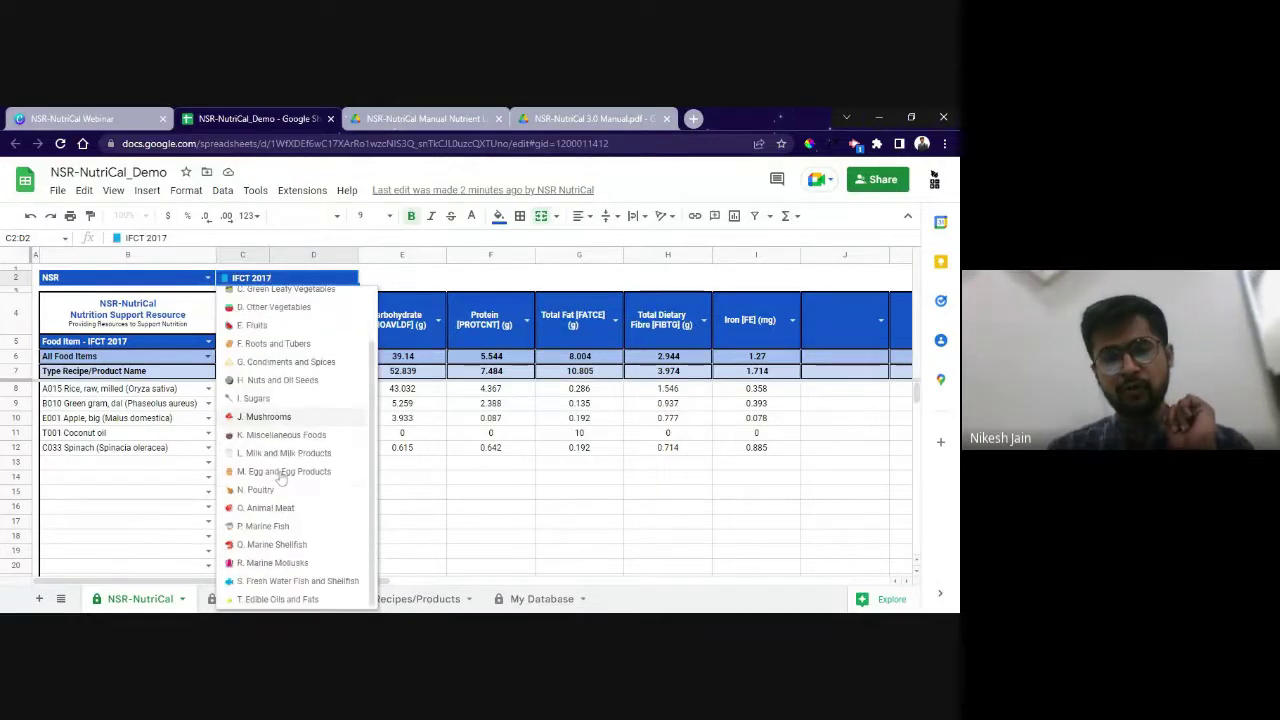
scroll(282, 478, up, 1)
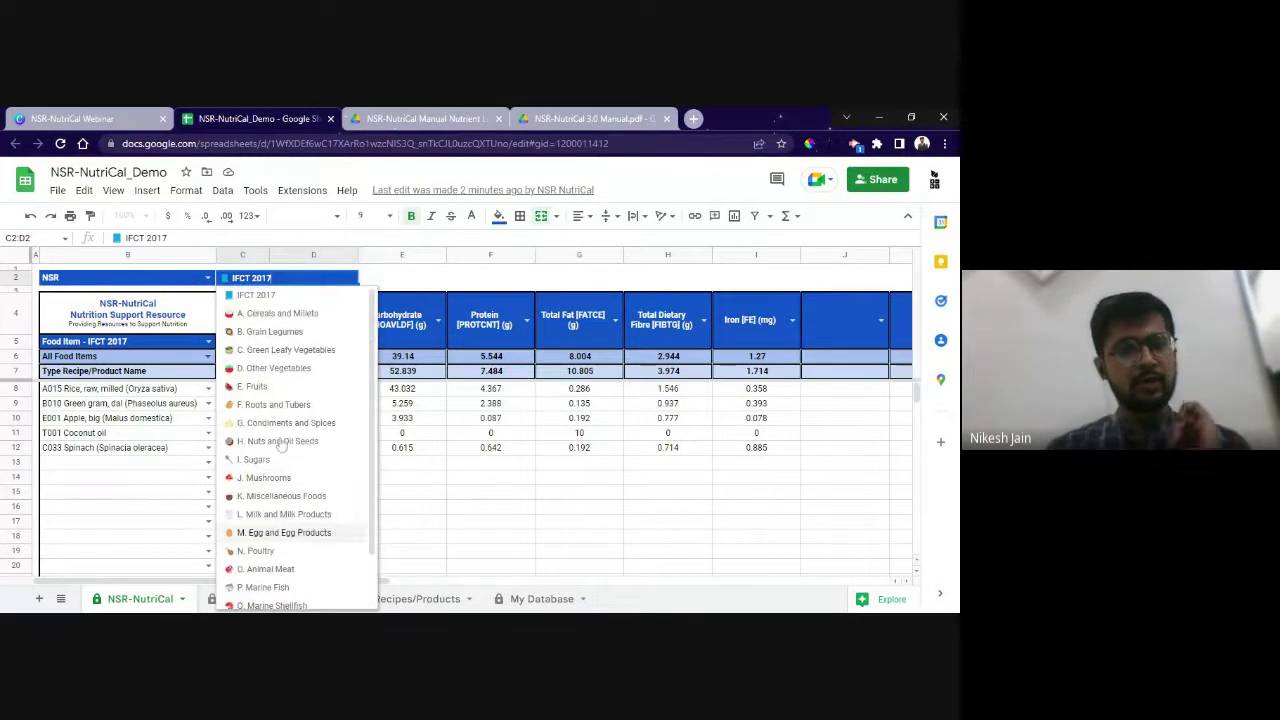
click(288, 314)
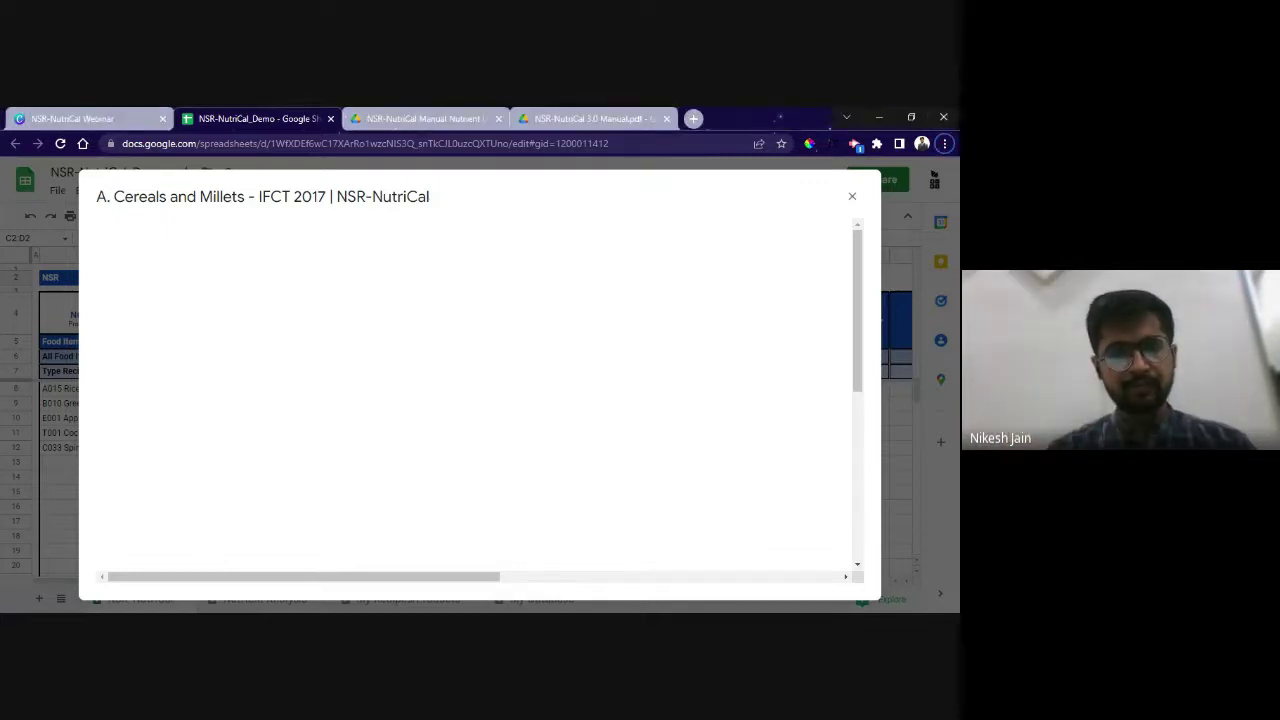
Examine the Proximate Principles and Dietary Fibre chart for all food items in Cereals and Millets
scroll(476, 396, down, 3)
scroll(476, 396, up, 3)
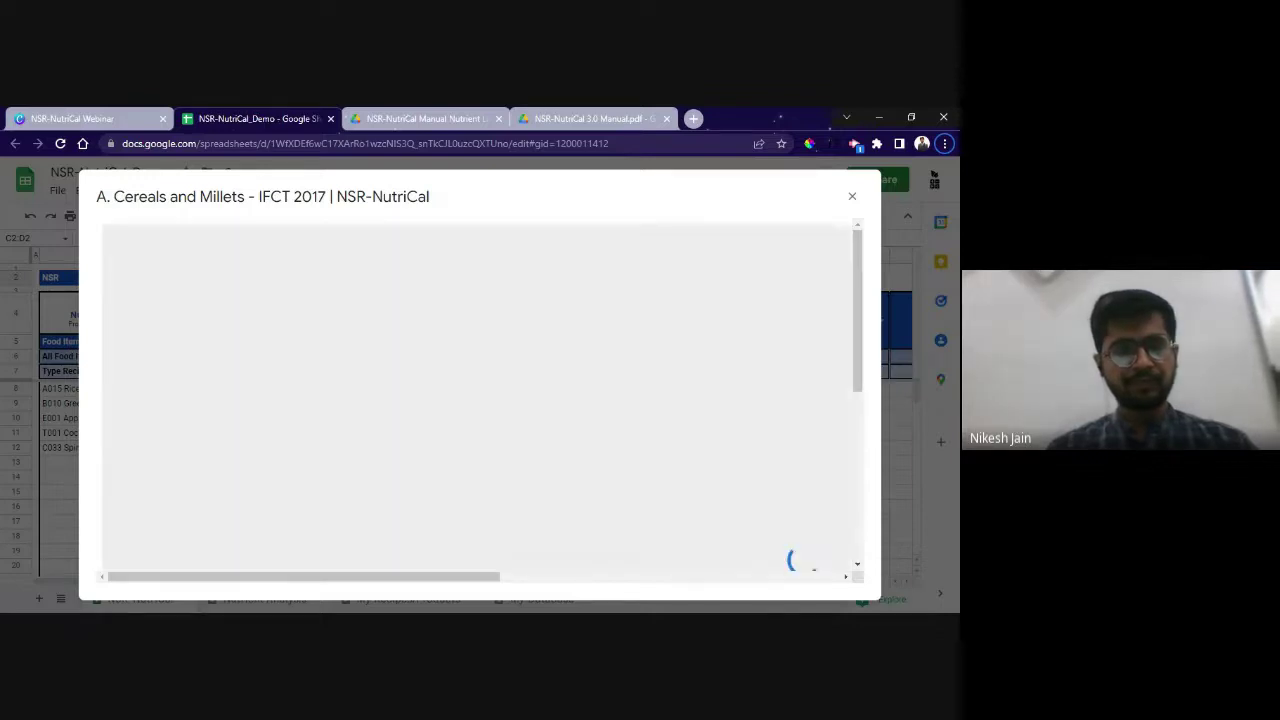
scroll(476, 396, down, 3)
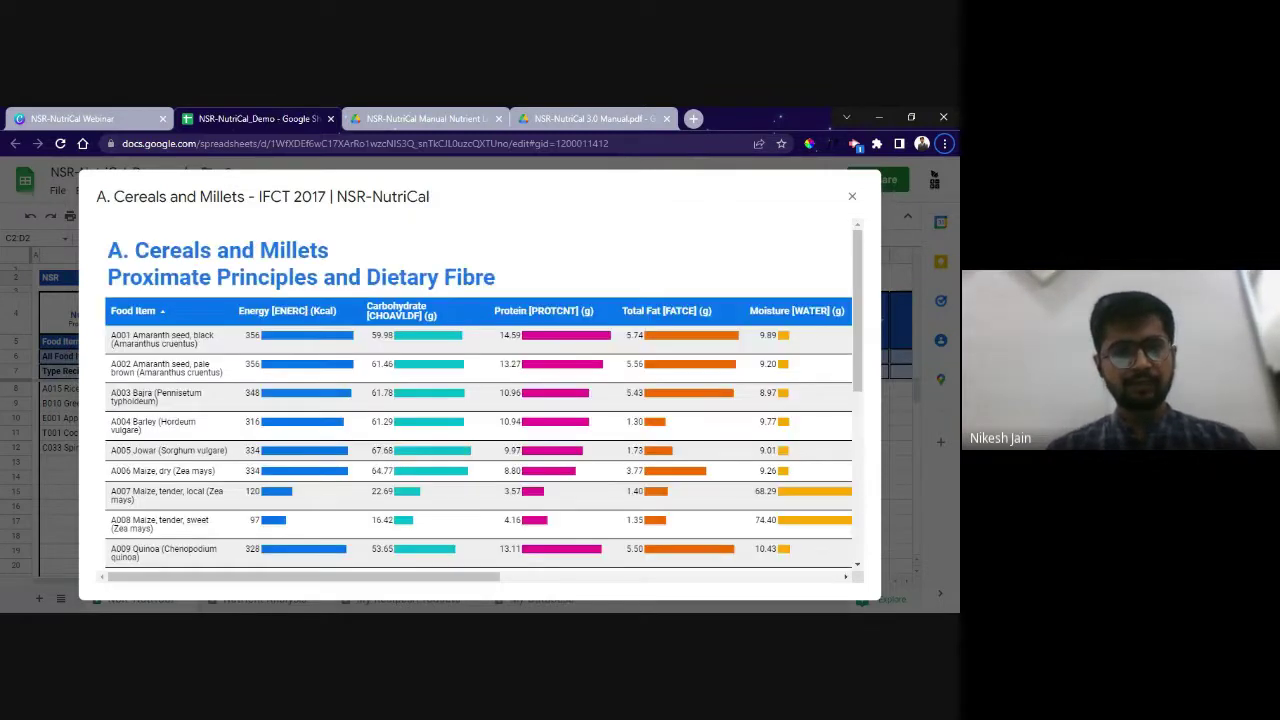
scroll(478, 400, down, 10)
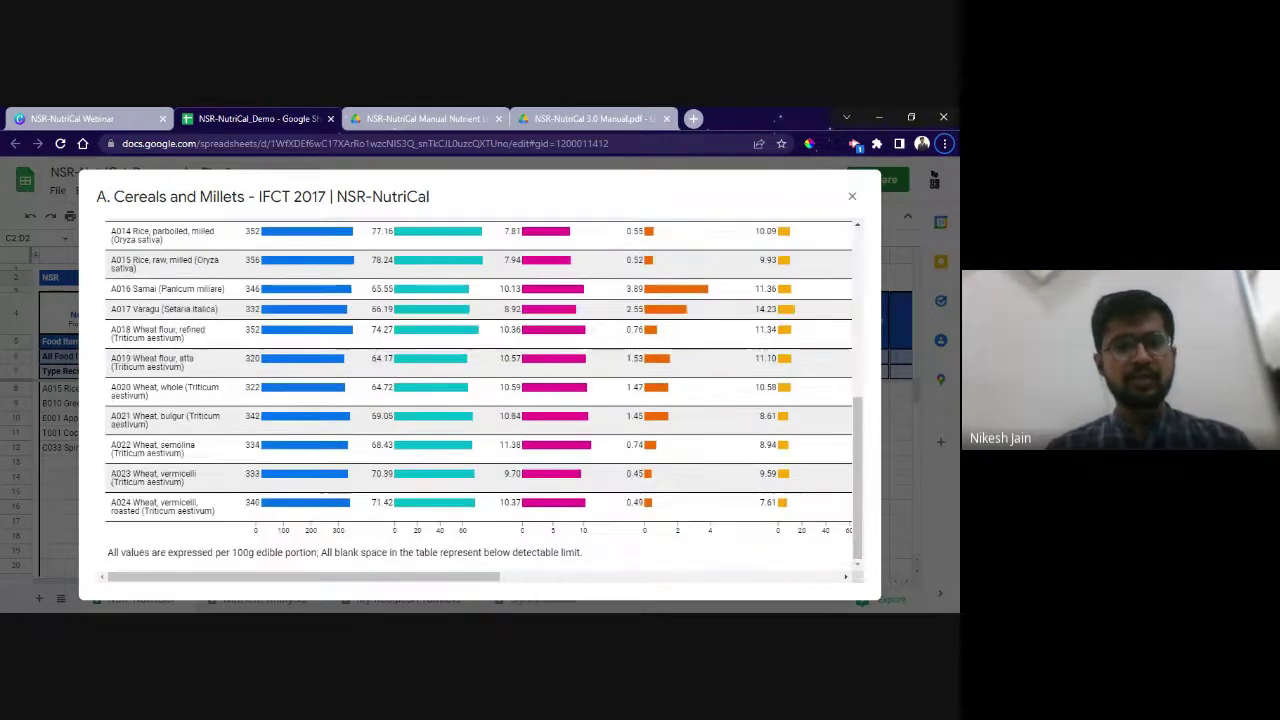
scroll(478, 400, up, 12)
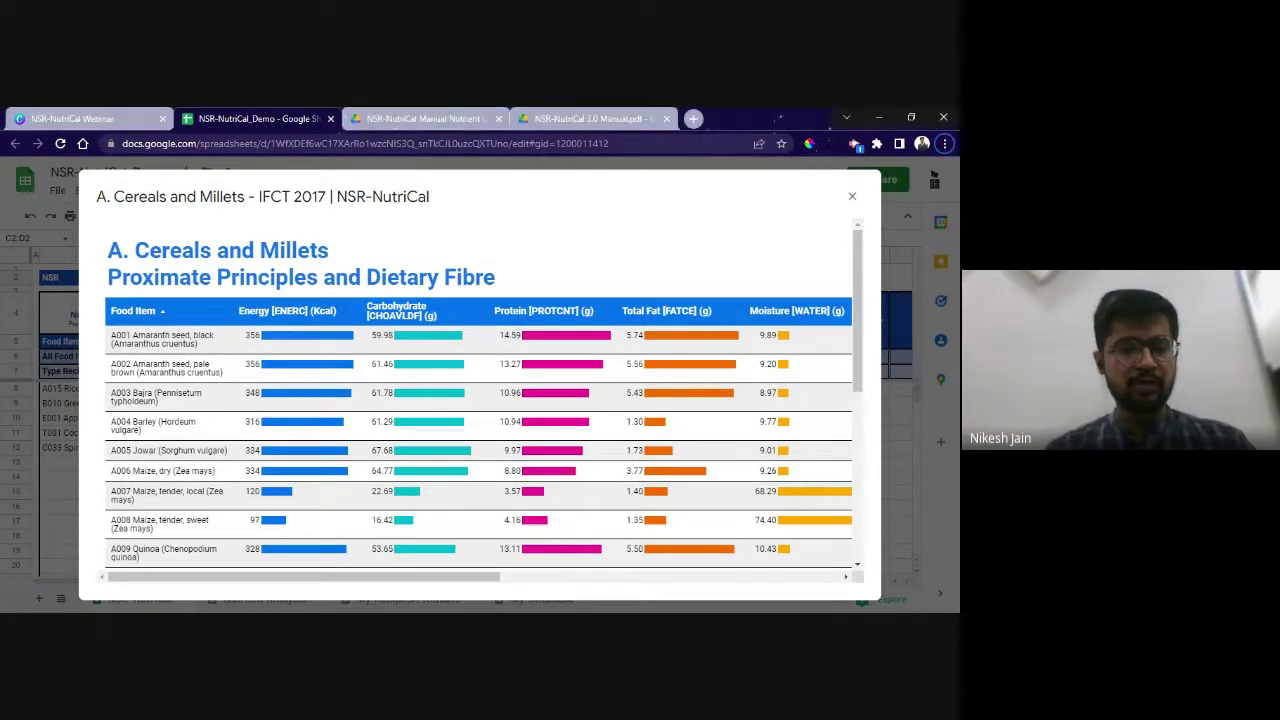
Compare the Cereals and Millets chart with the Table 1 Proximate Principles and Dietary Fibre slide in the Canva presentation
click(127, 112)
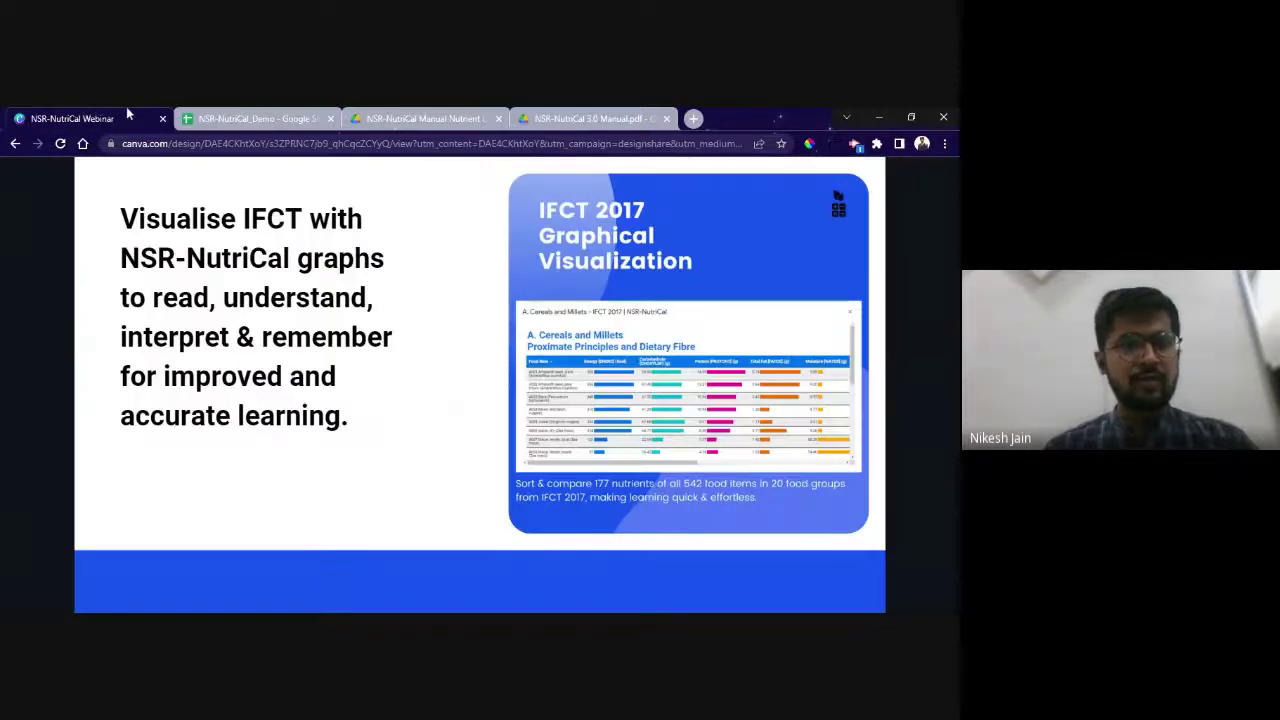
click(36, 384)
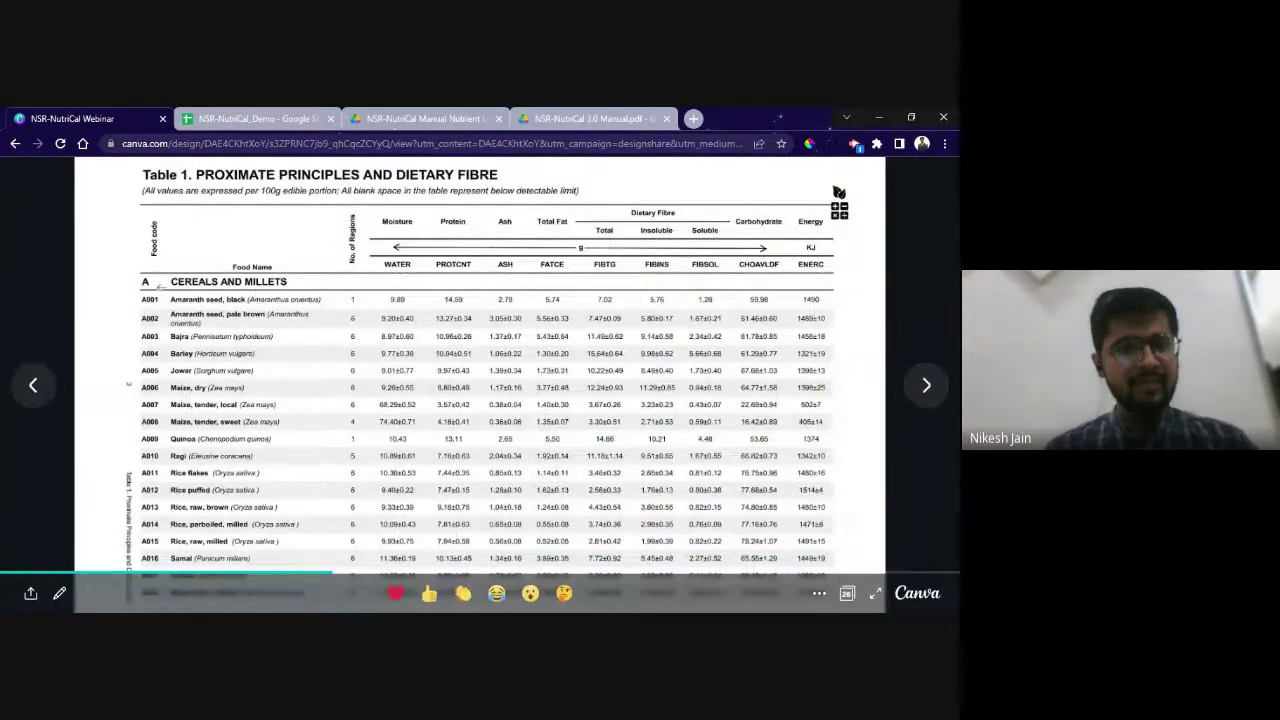
click(230, 118)
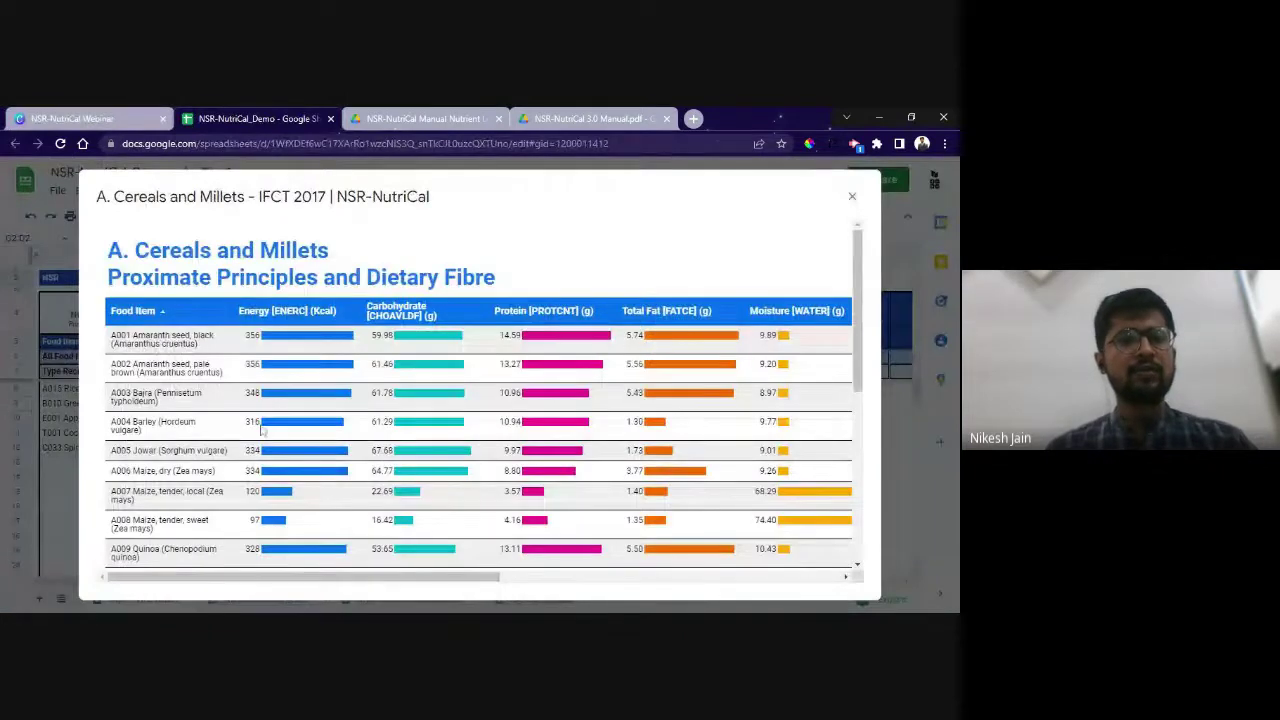
Examine all nutrient columns of the Cereals and Millets chart in full-screen view and exit full screen
scroll(423, 403, down, 10)
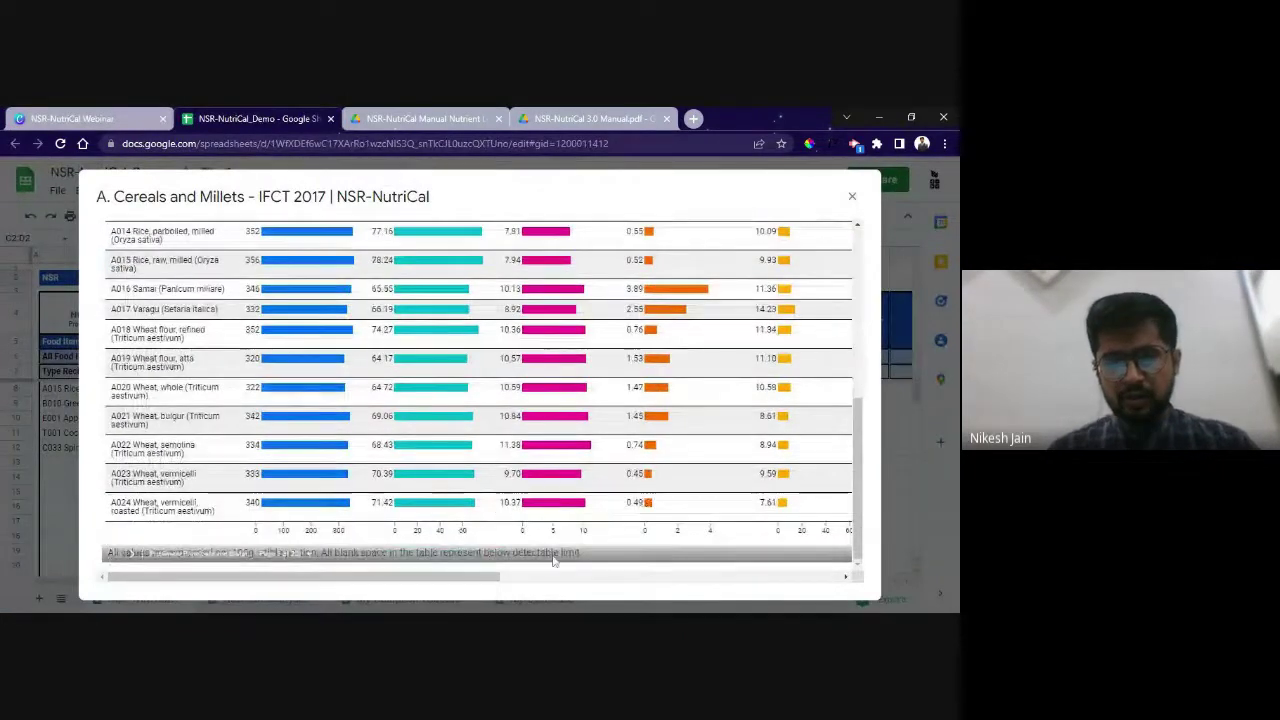
scroll(600, 555, right, 10)
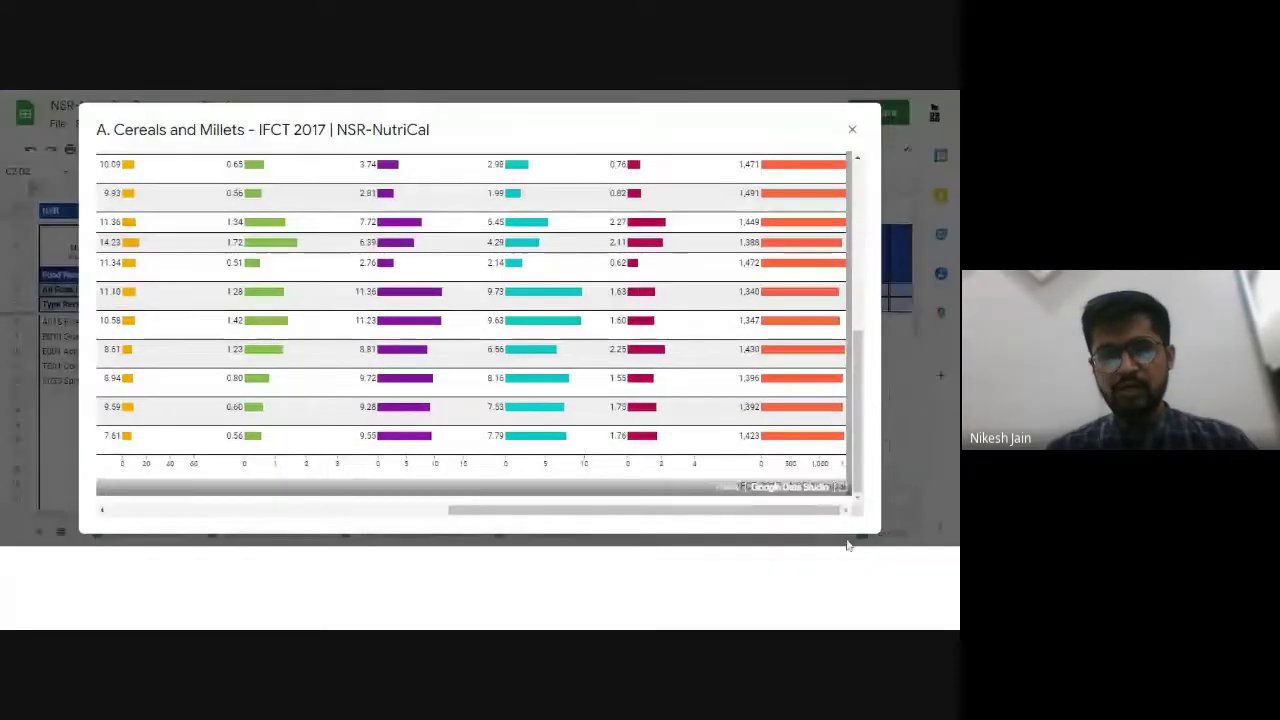
click(843, 556)
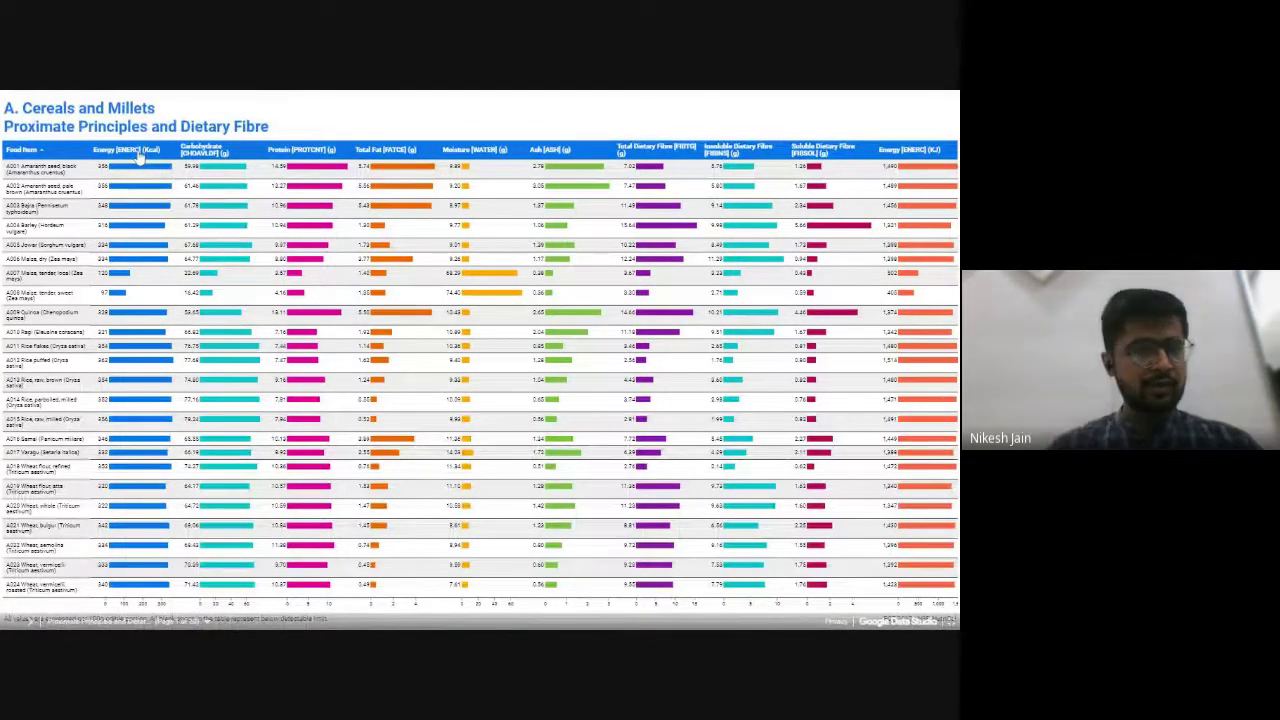
key(Escape)
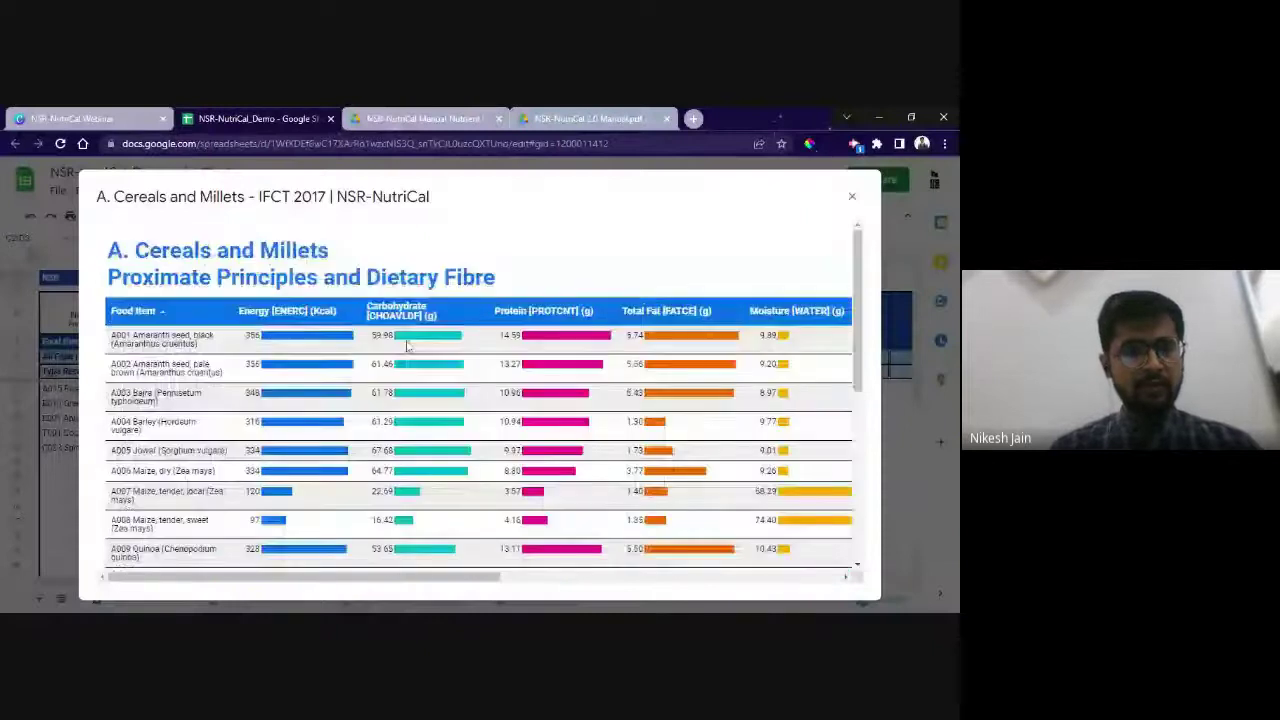
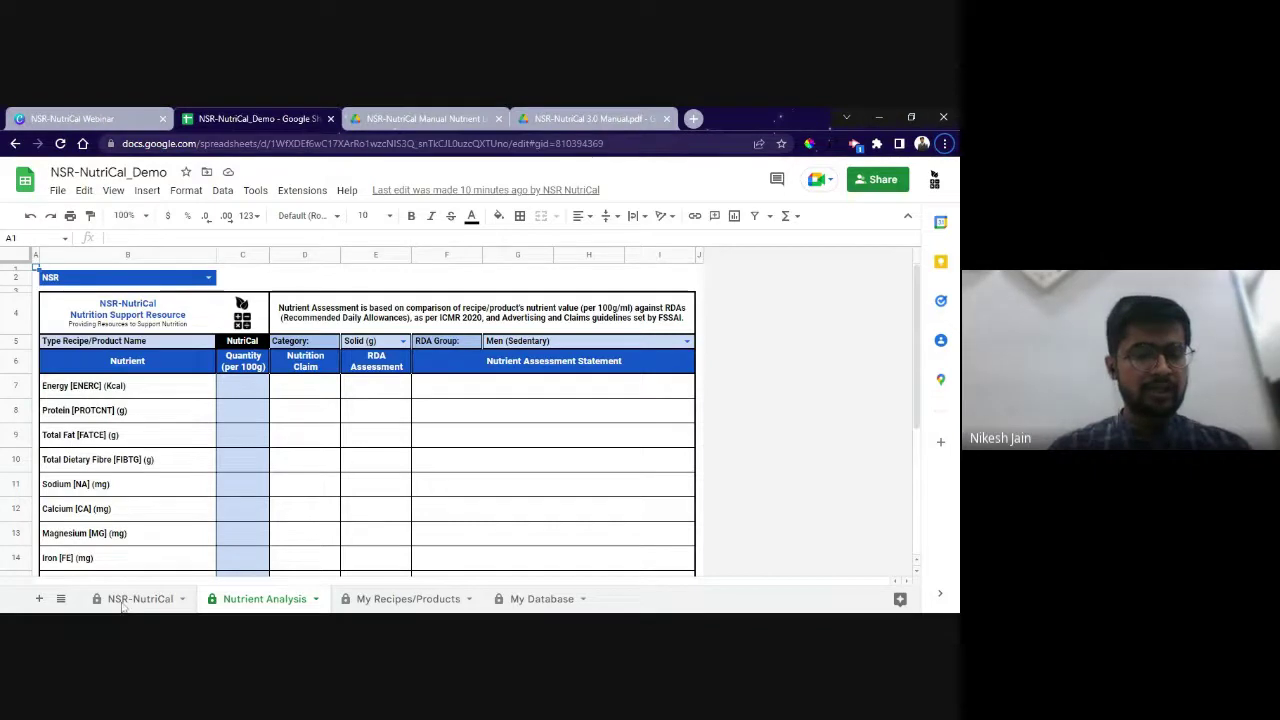
Name the recipe "Unity College Recipe" on the NSR-NutriCal sheet in place of the Type Recipe/Product Name placeholder
click(140, 598)
scroll(591, 457, right, 4)
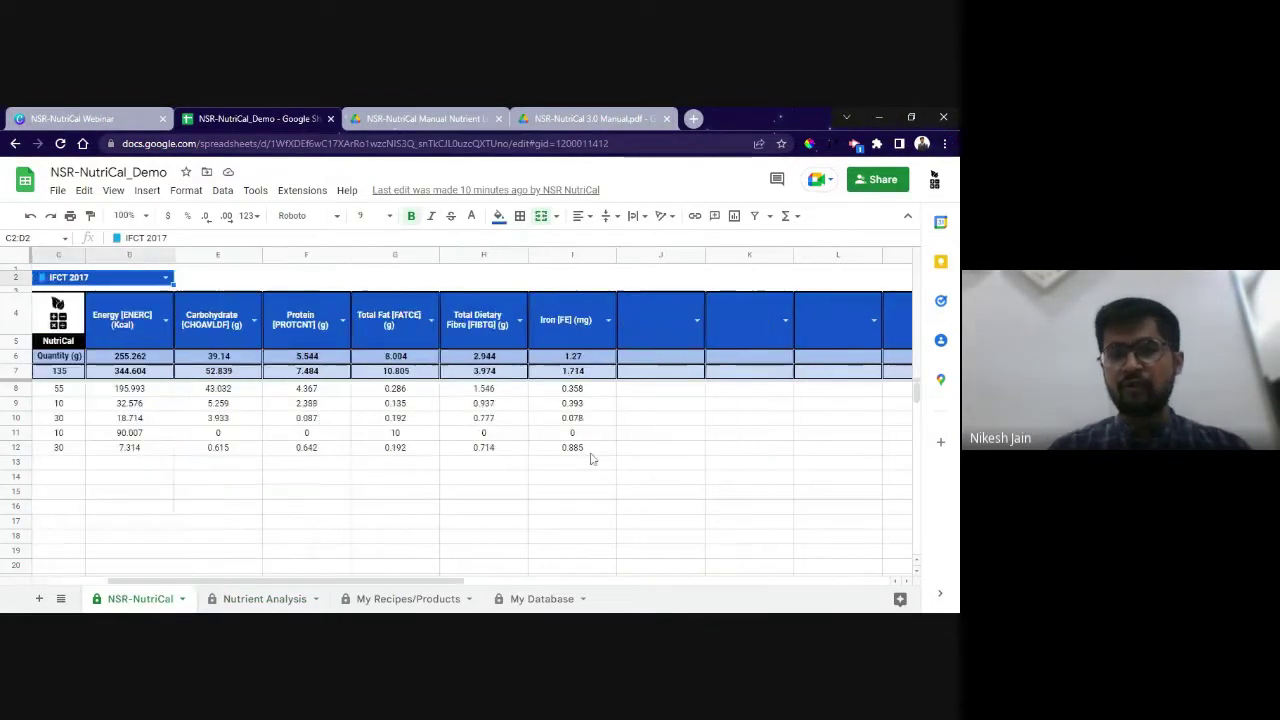
scroll(591, 457, left, 4)
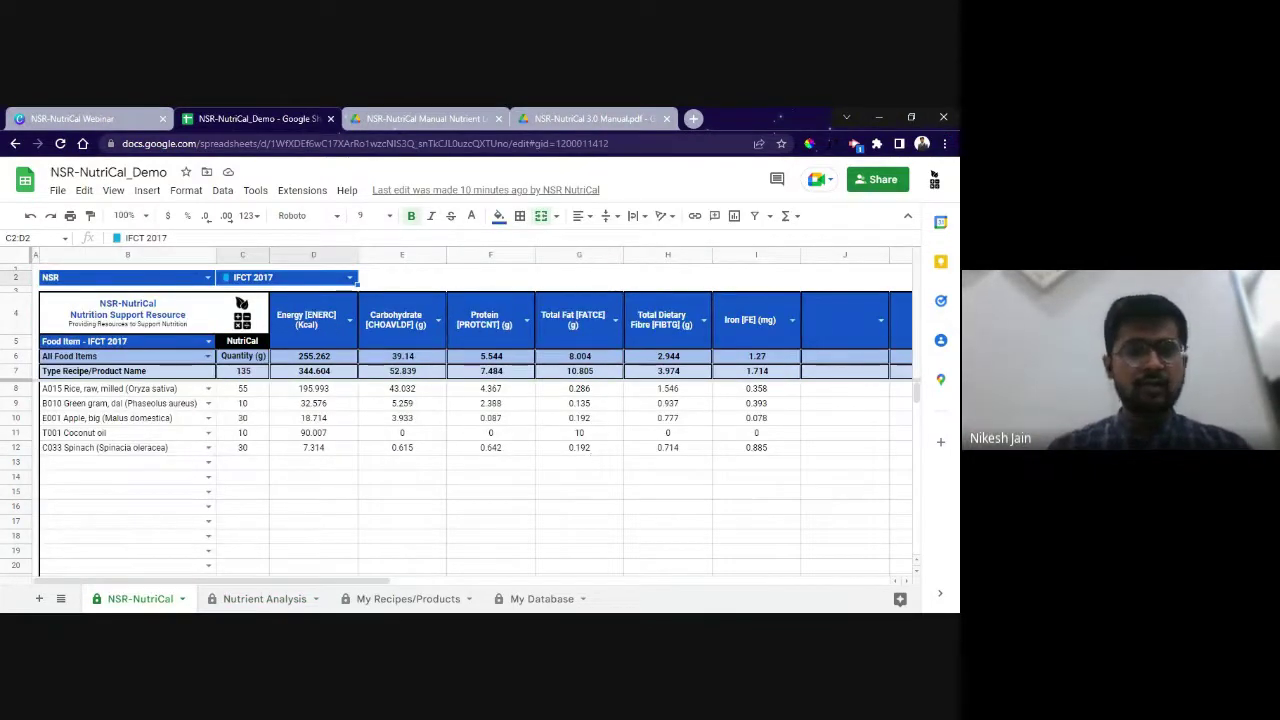
click(152, 376)
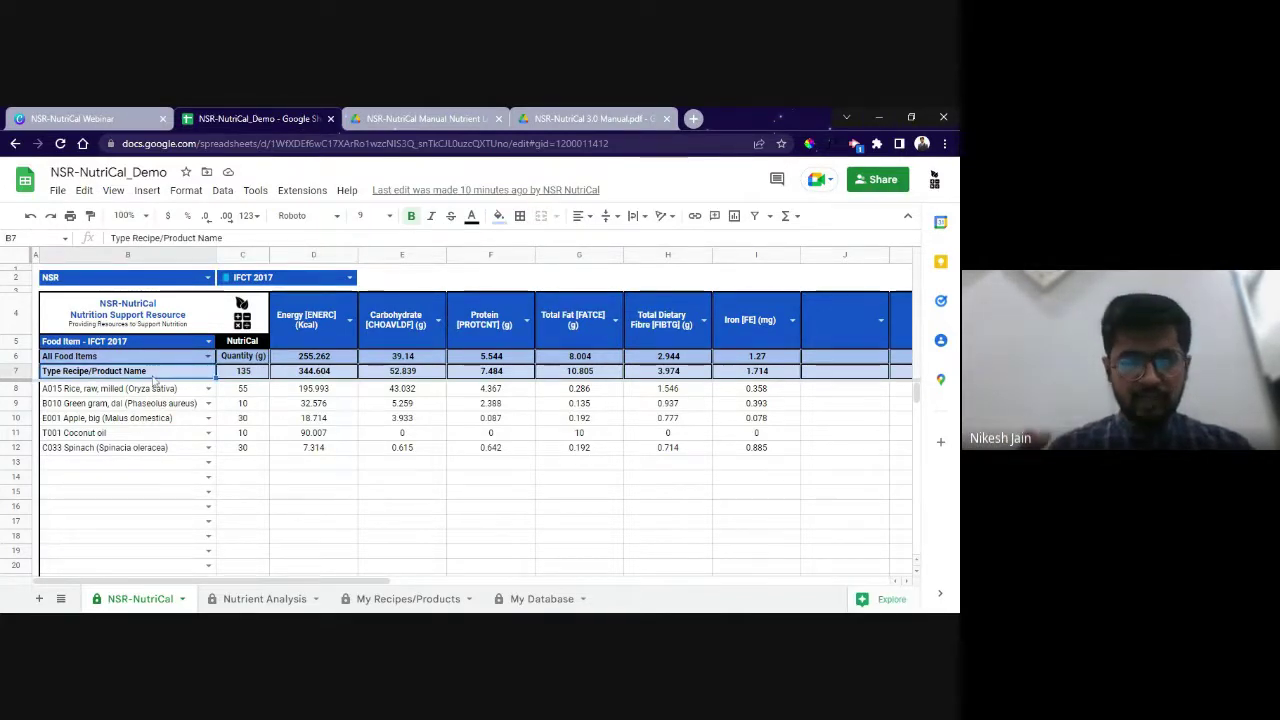
text(Unit)
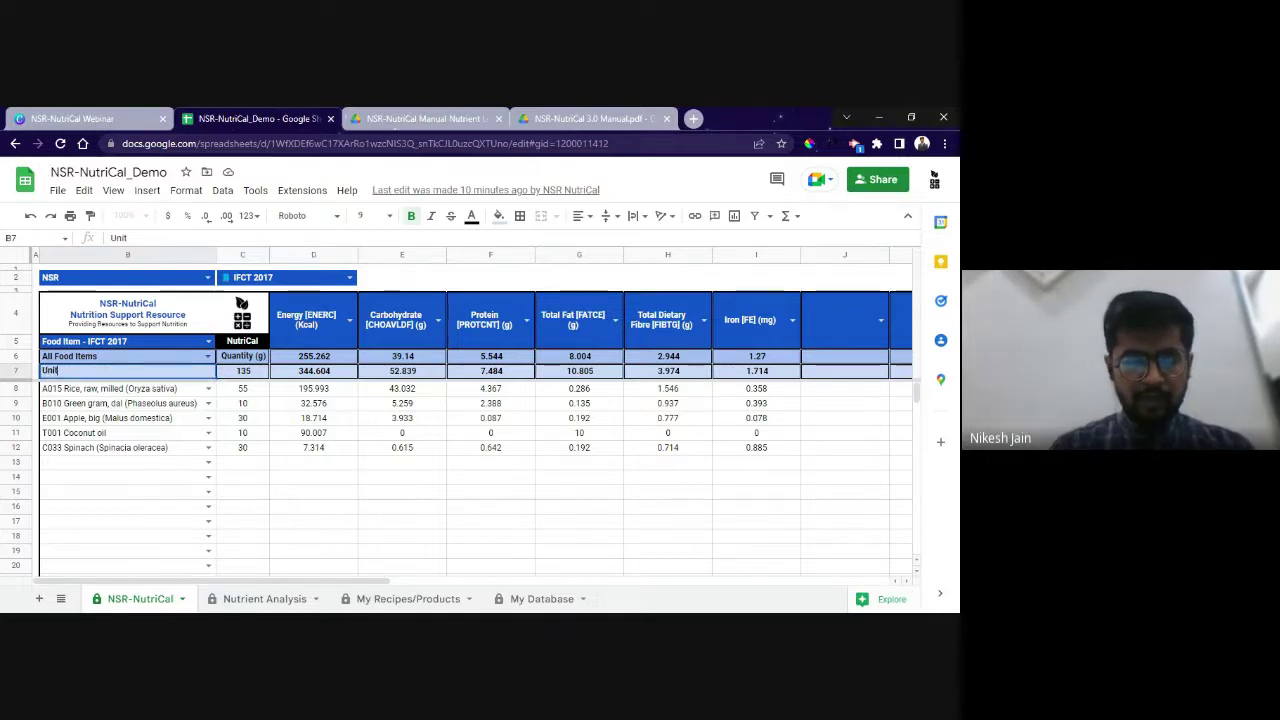
text(y College R)
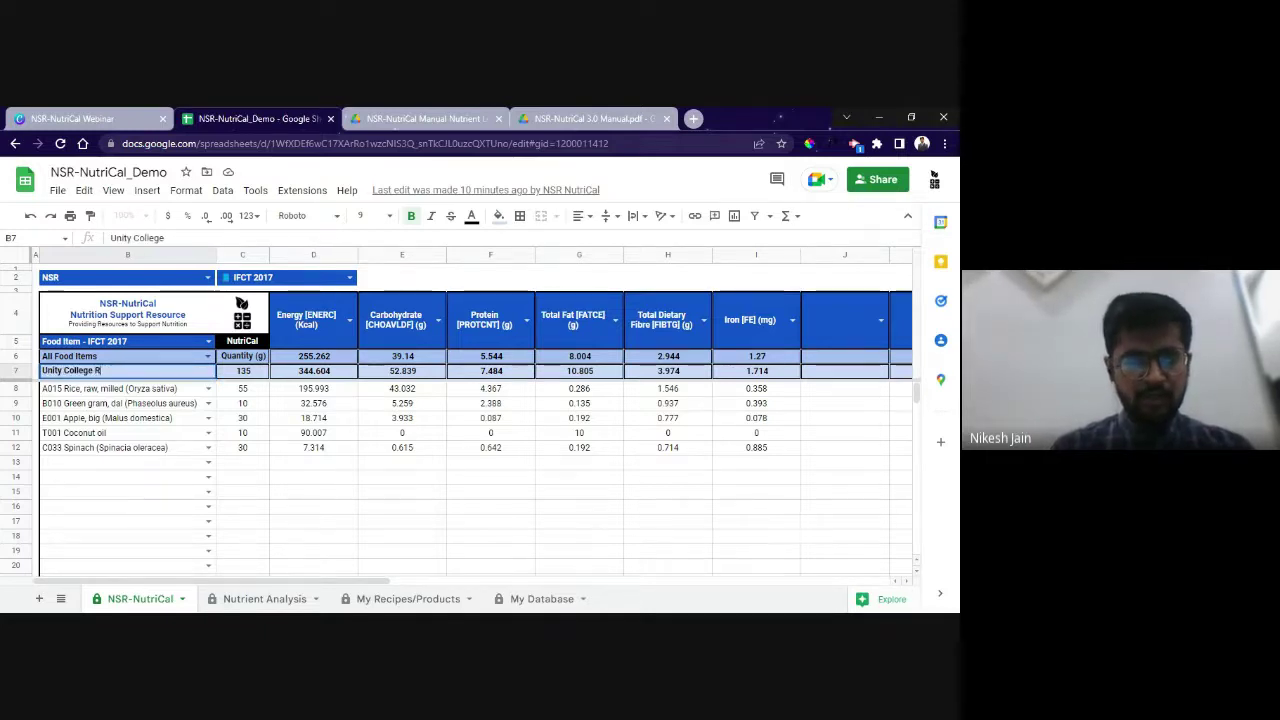
text(ecipe)
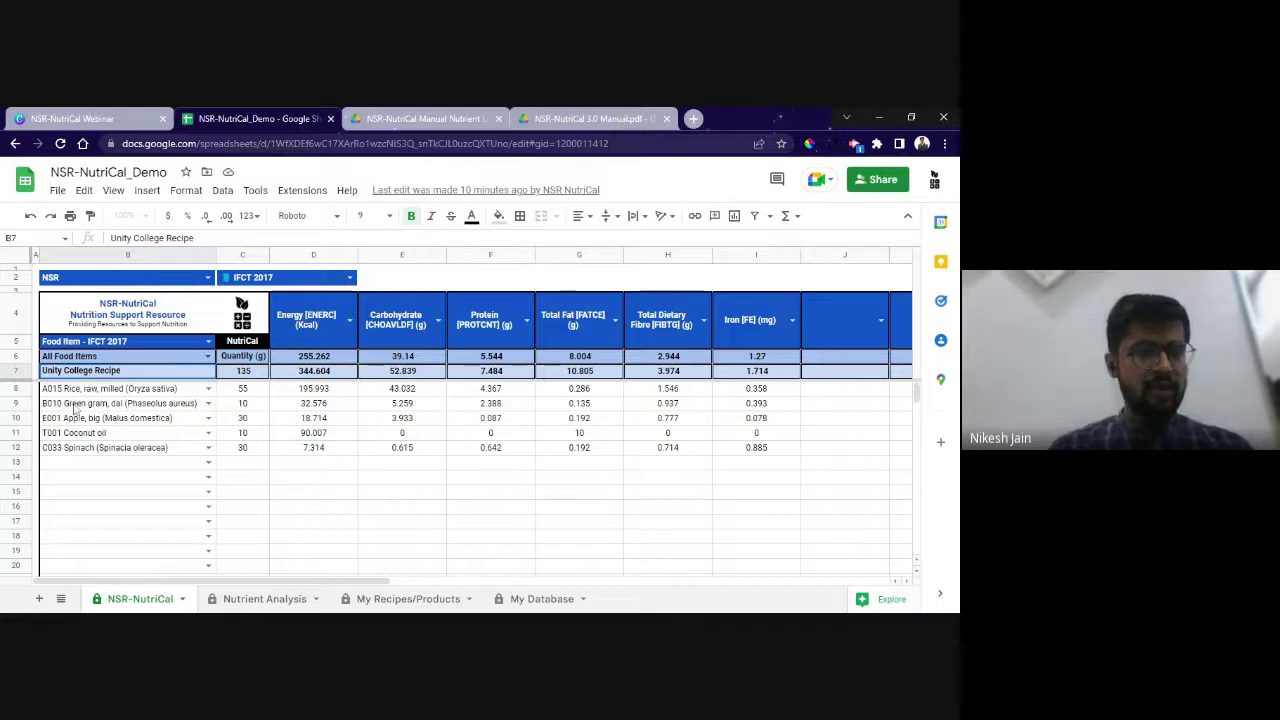
click(75, 405)
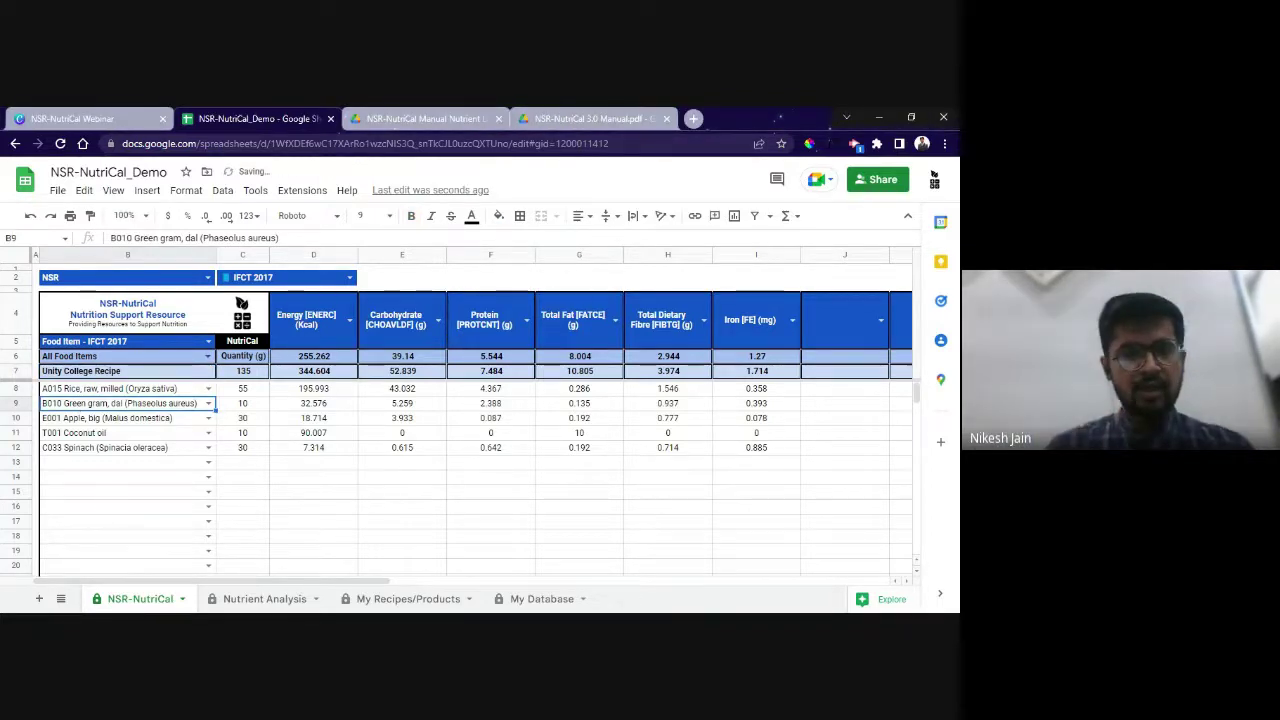
Set the RDA Group to Pregnant Women (2nd-Tri, Moderate) on the Nutrient Analysis sheet and run the NutriCal Analysis
click(262, 598)
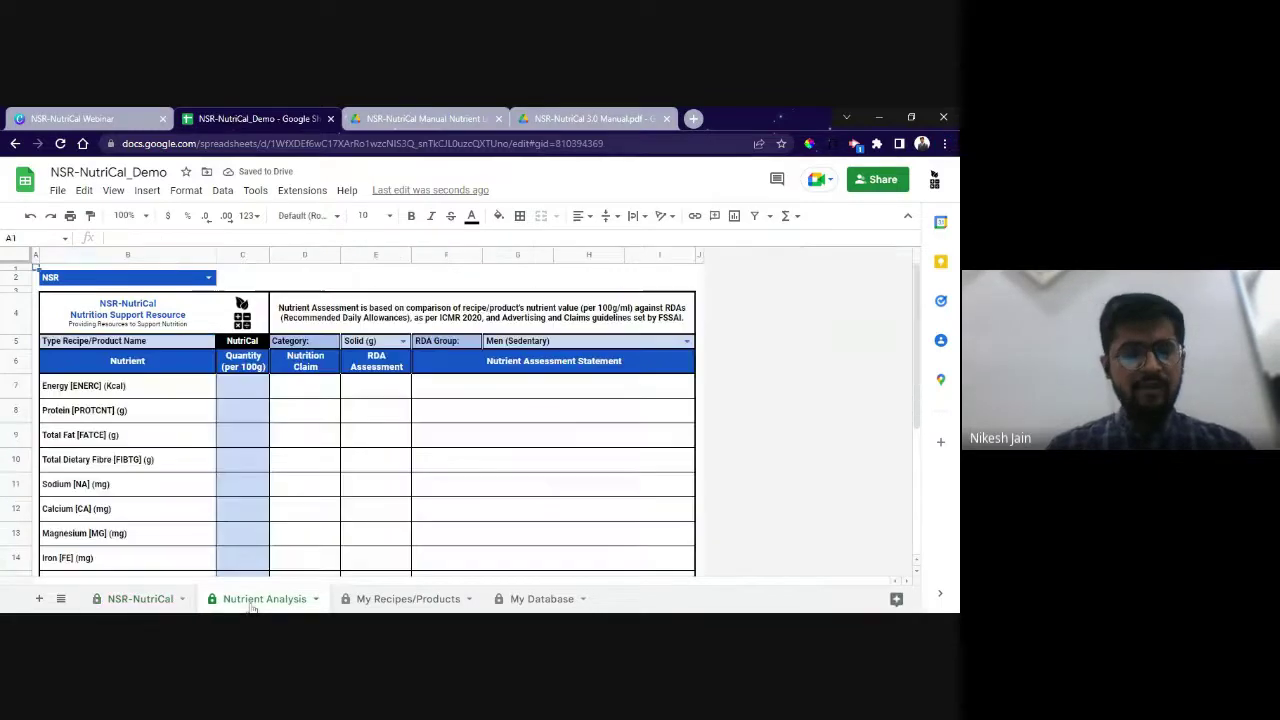
click(686, 341)
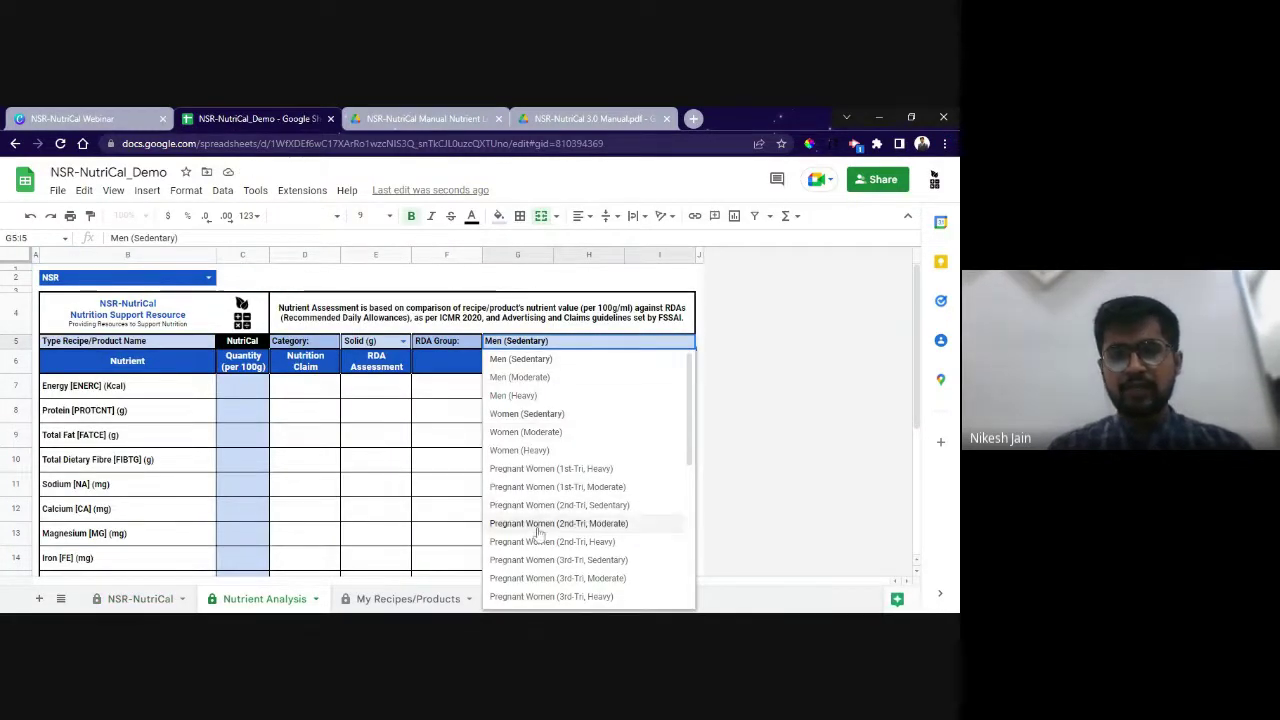
scroll(538, 525, down, 2)
scroll(540, 530, up, 1)
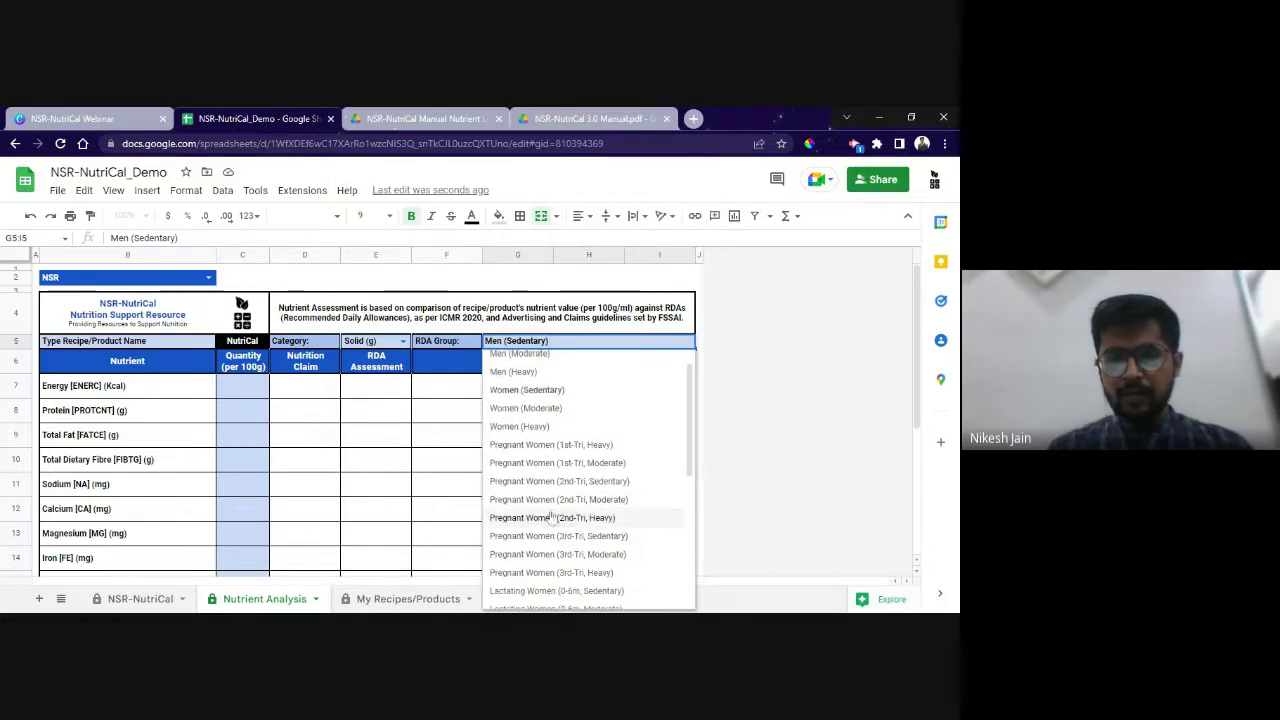
click(562, 503)
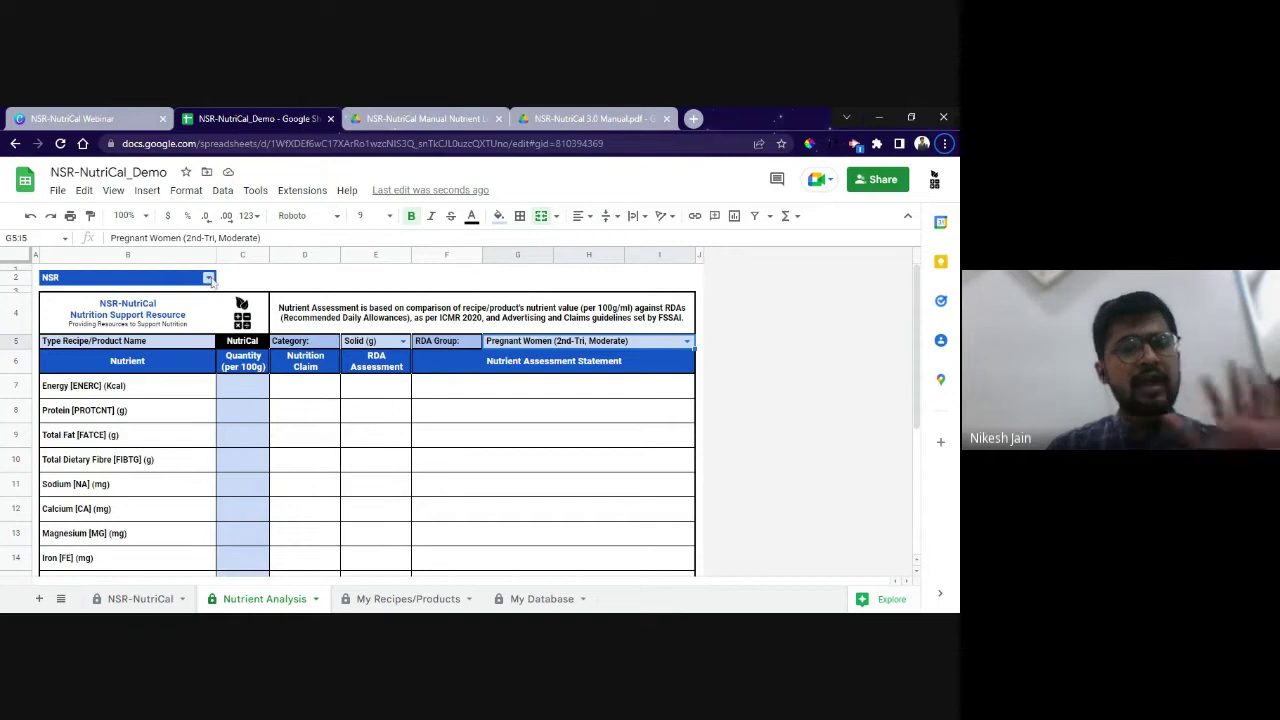
click(209, 279)
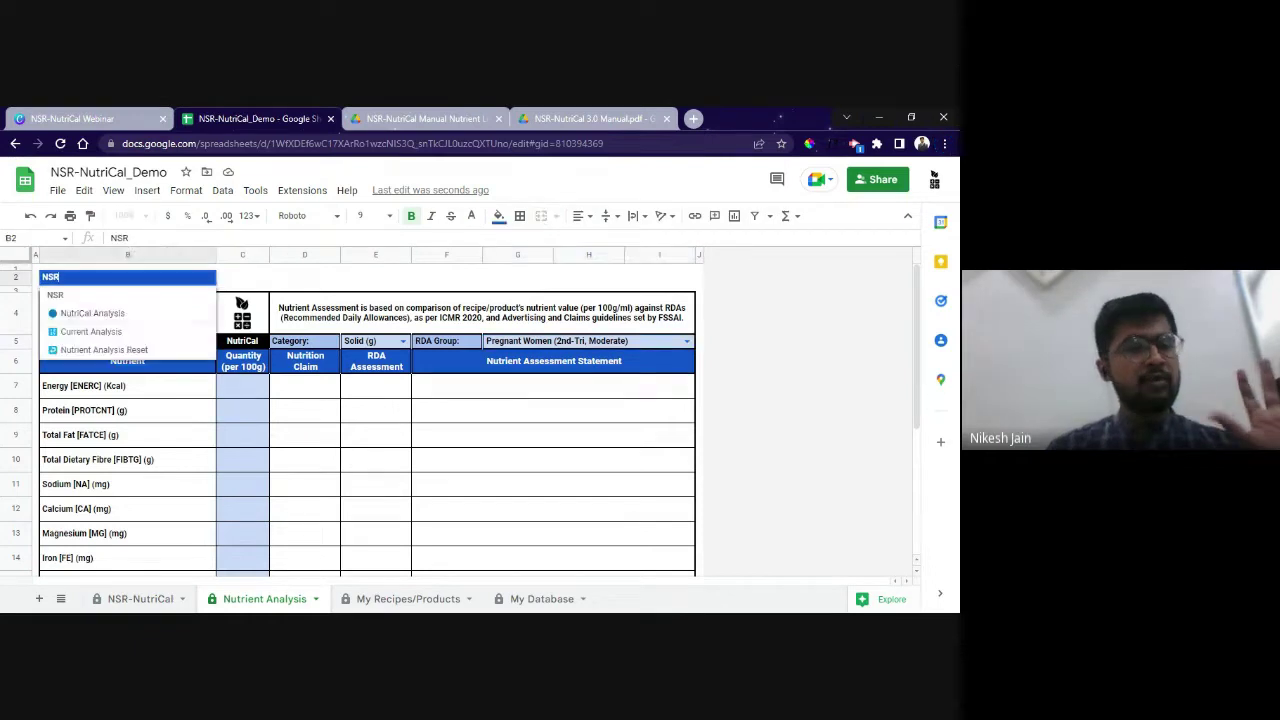
click(130, 314)
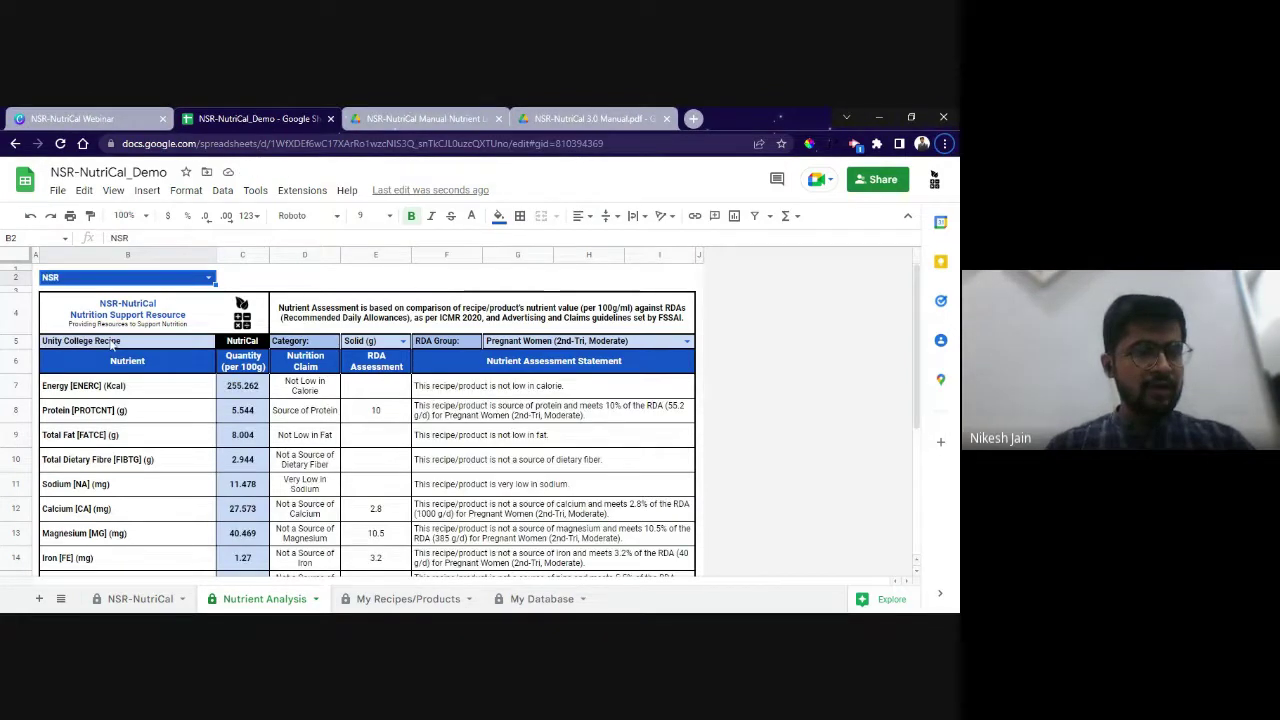
Examine the nutrition claims of the analysed recipe from energy down to Vitamin A, including protein, dietary fibre and sodium
scroll(308, 436, down, 5)
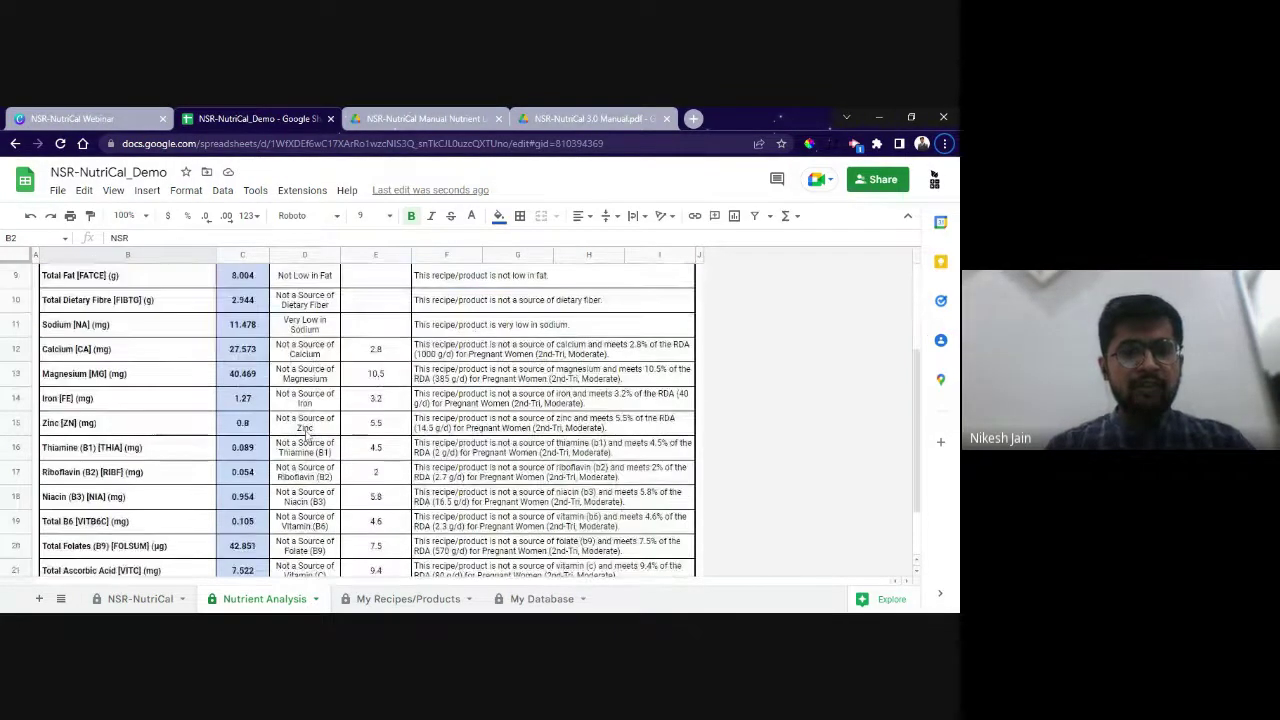
scroll(308, 436, up, 5)
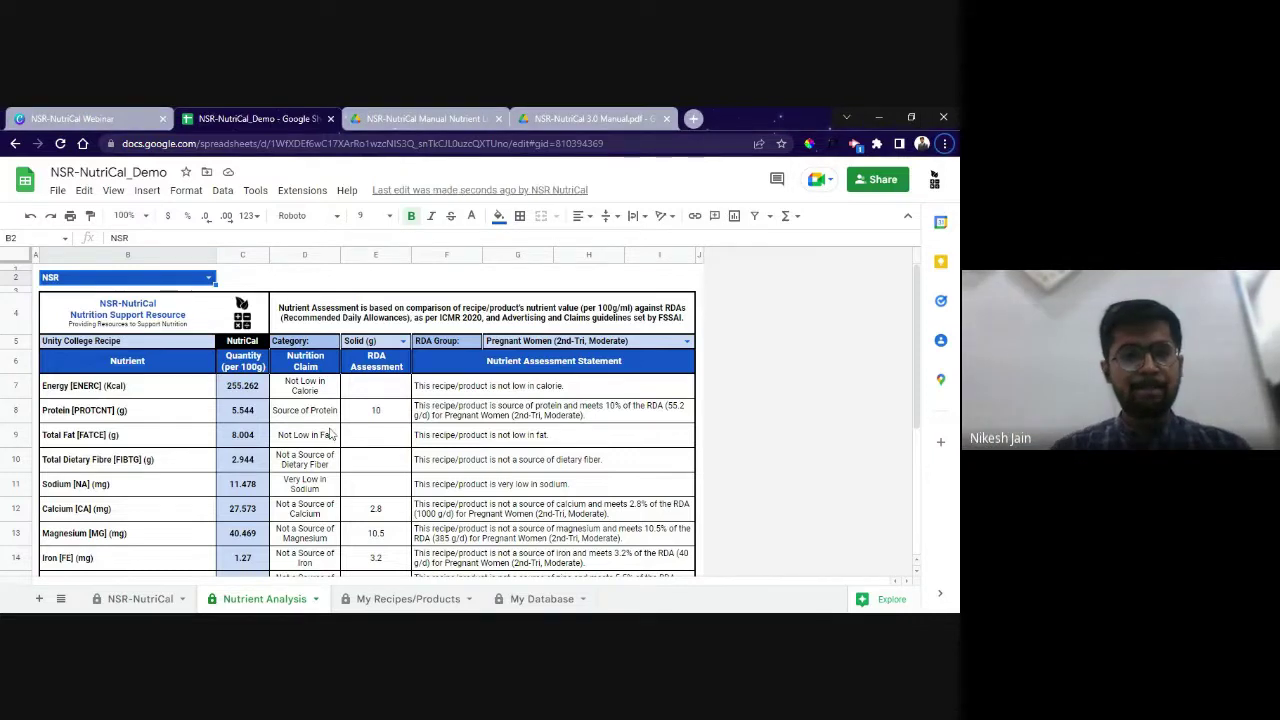
click(308, 391)
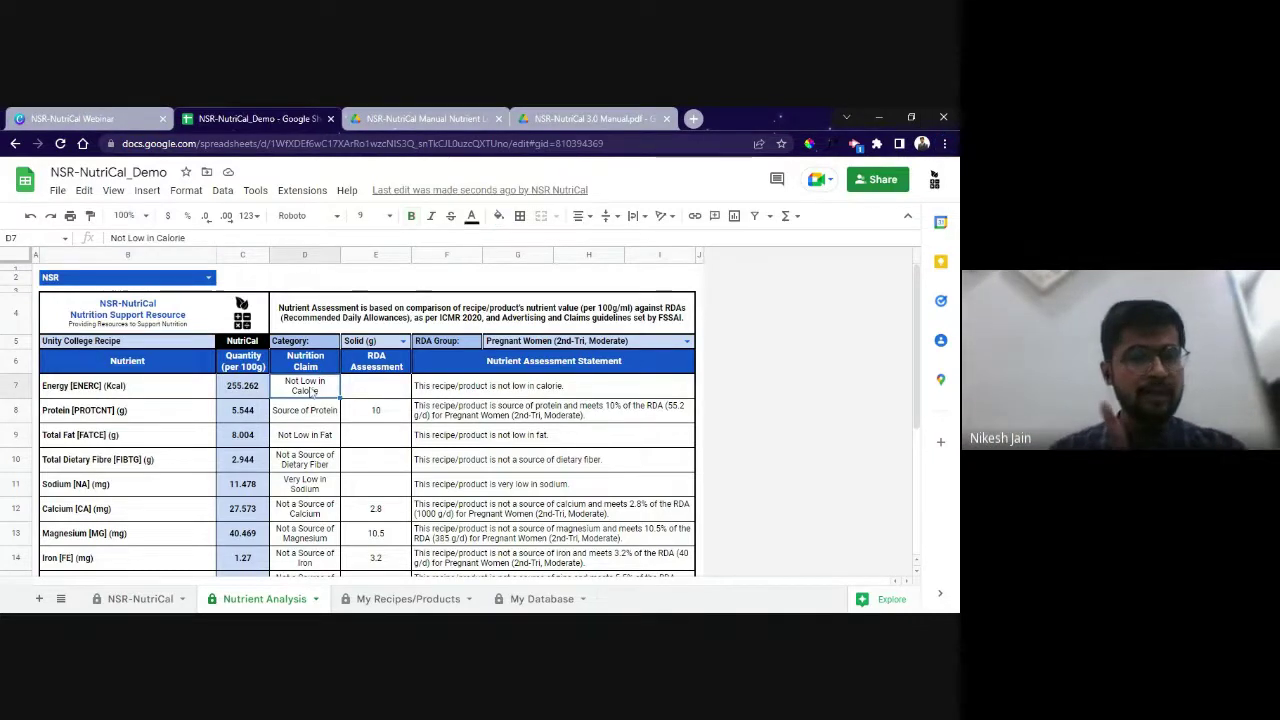
scroll(311, 391, down, 1)
click(311, 391)
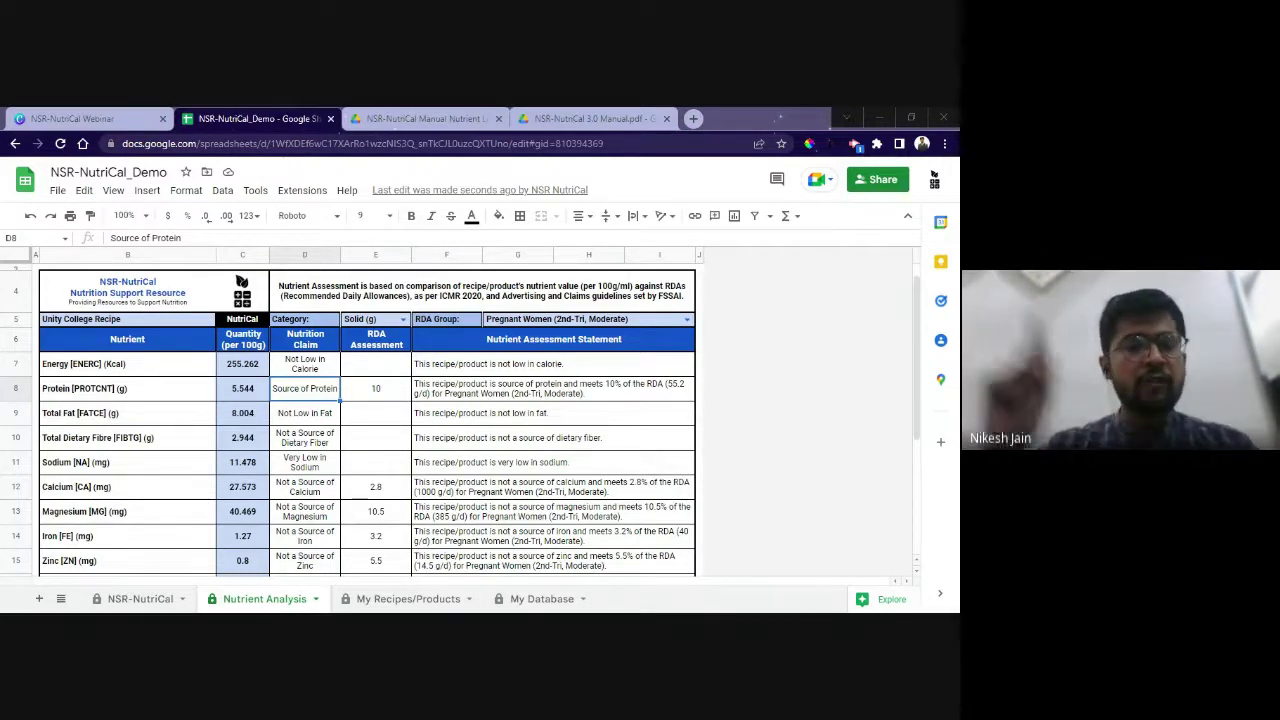
scroll(460, 420, down, 1)
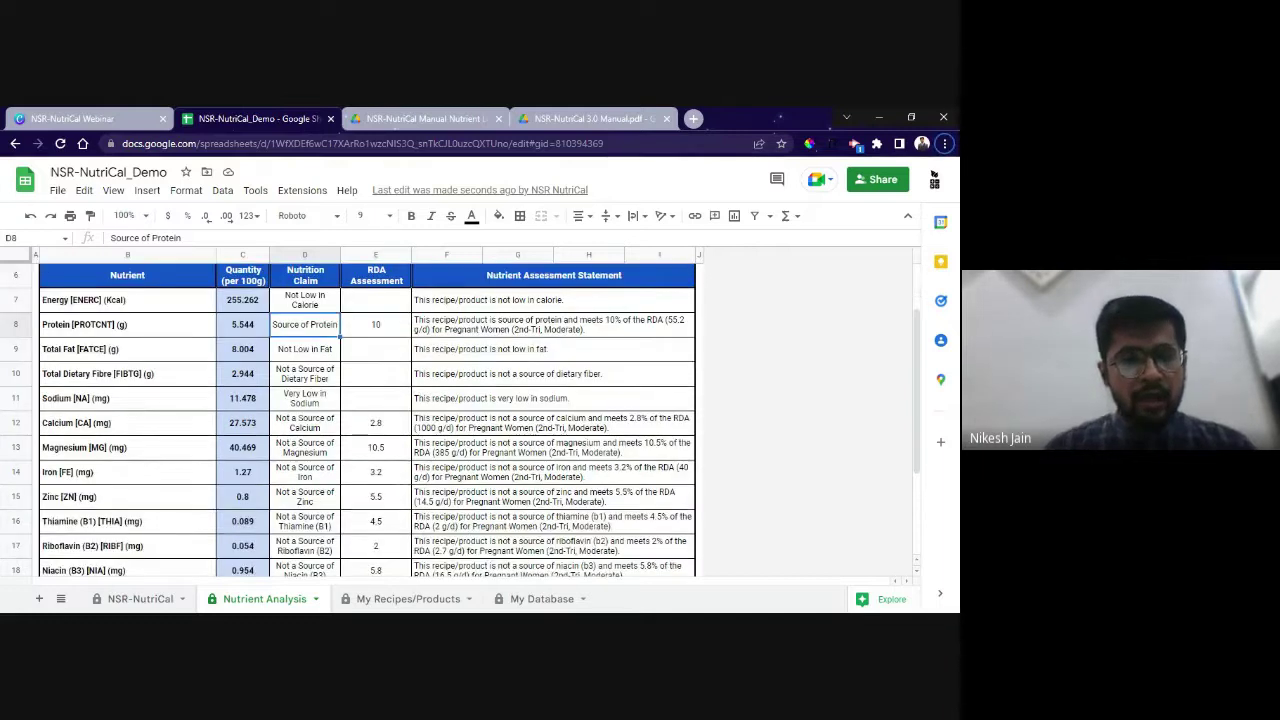
click(306, 376)
click(306, 402)
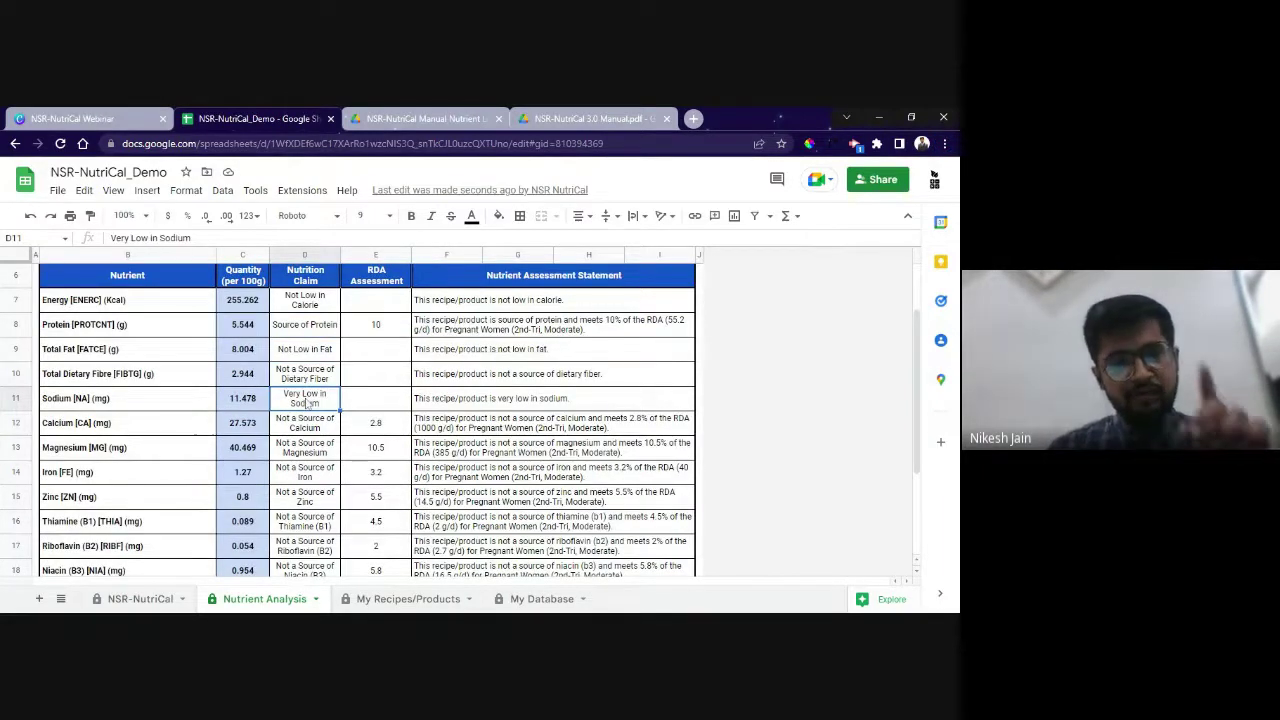
scroll(307, 402, down, 2)
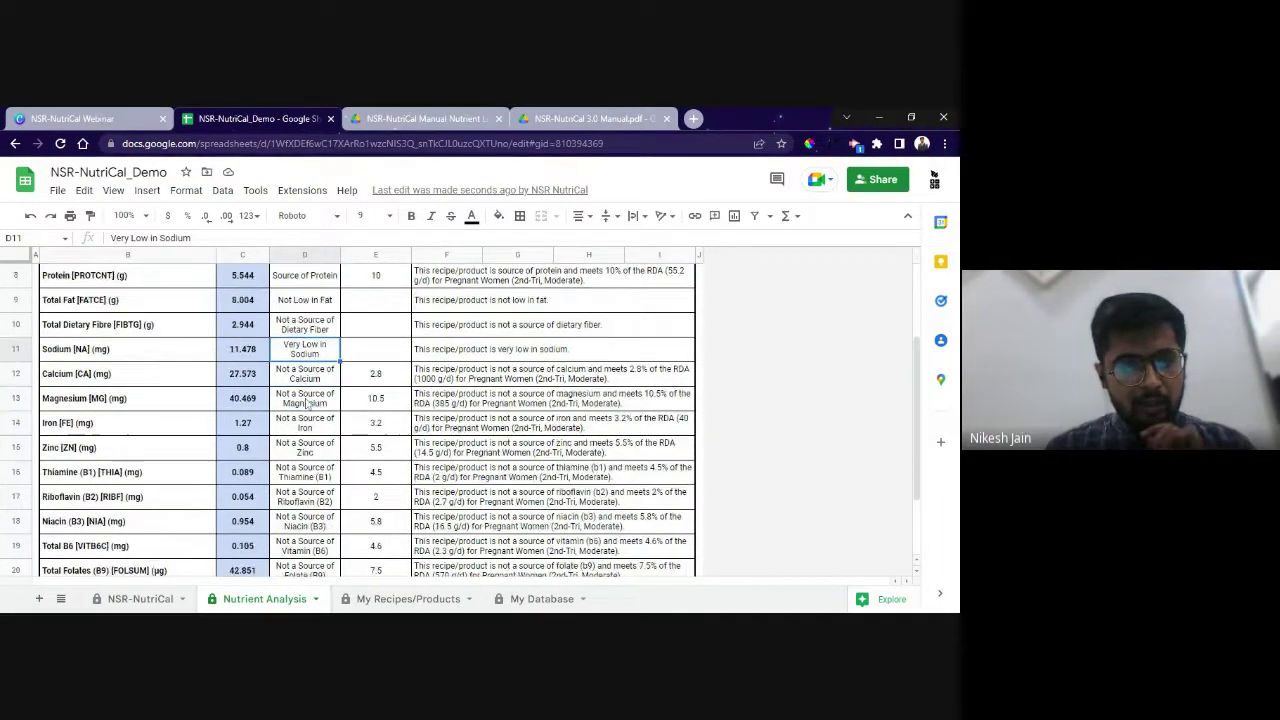
scroll(307, 402, down, 1)
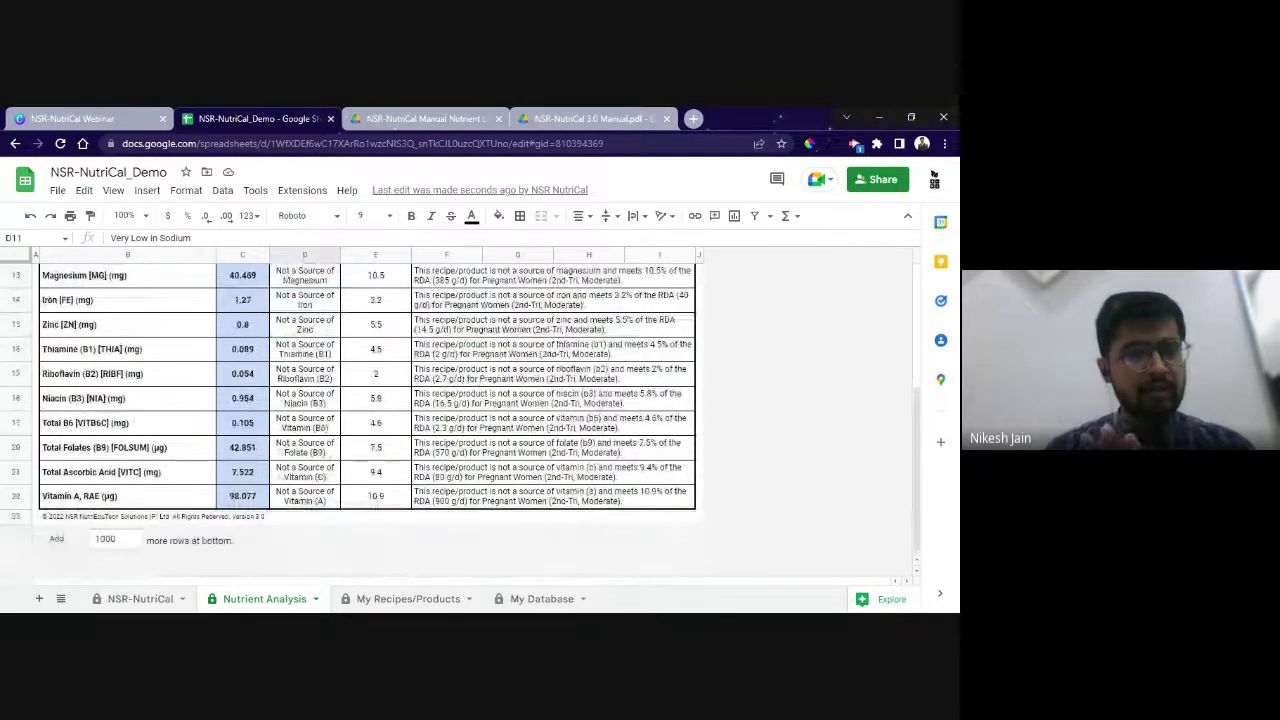
scroll(307, 402, up, 3)
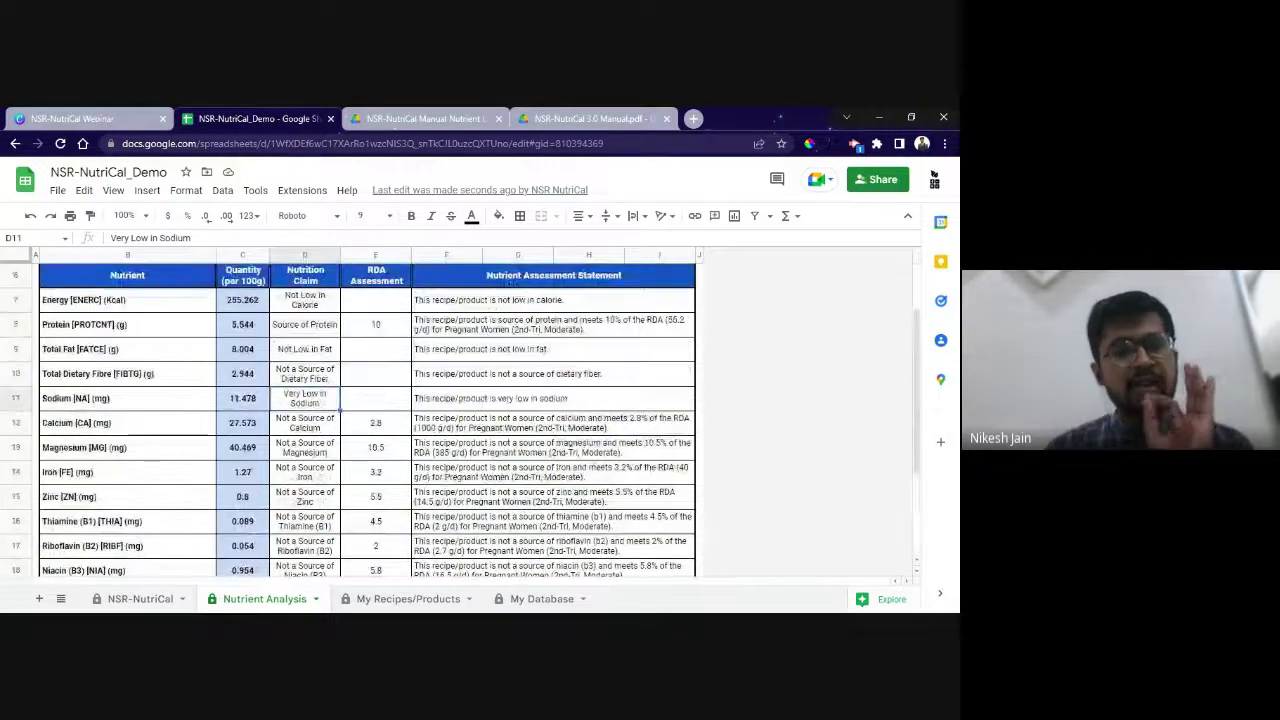
Read the protein assessment statement for Pregnant Women (2nd-Tri, Moderate) and look over the neighbouring nutrient statements
click(460, 333)
scroll(460, 335, up, 1)
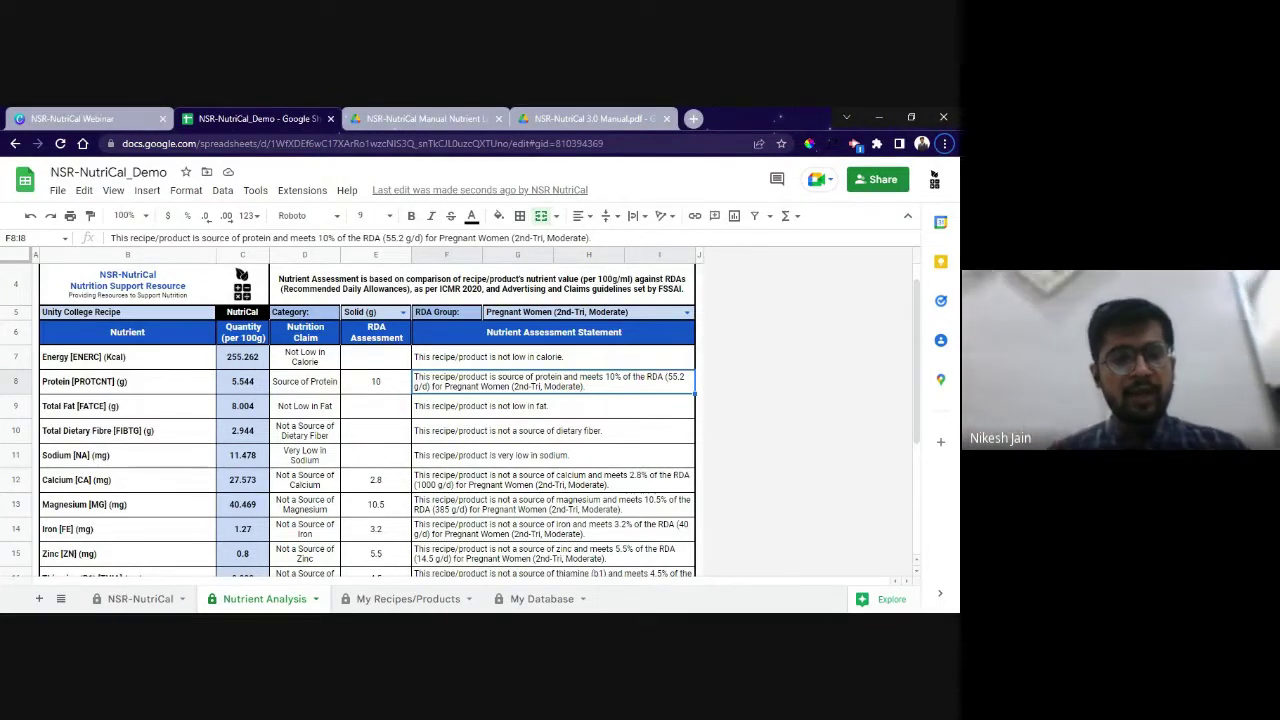
scroll(447, 479, down, 2)
scroll(447, 479, up, 3)
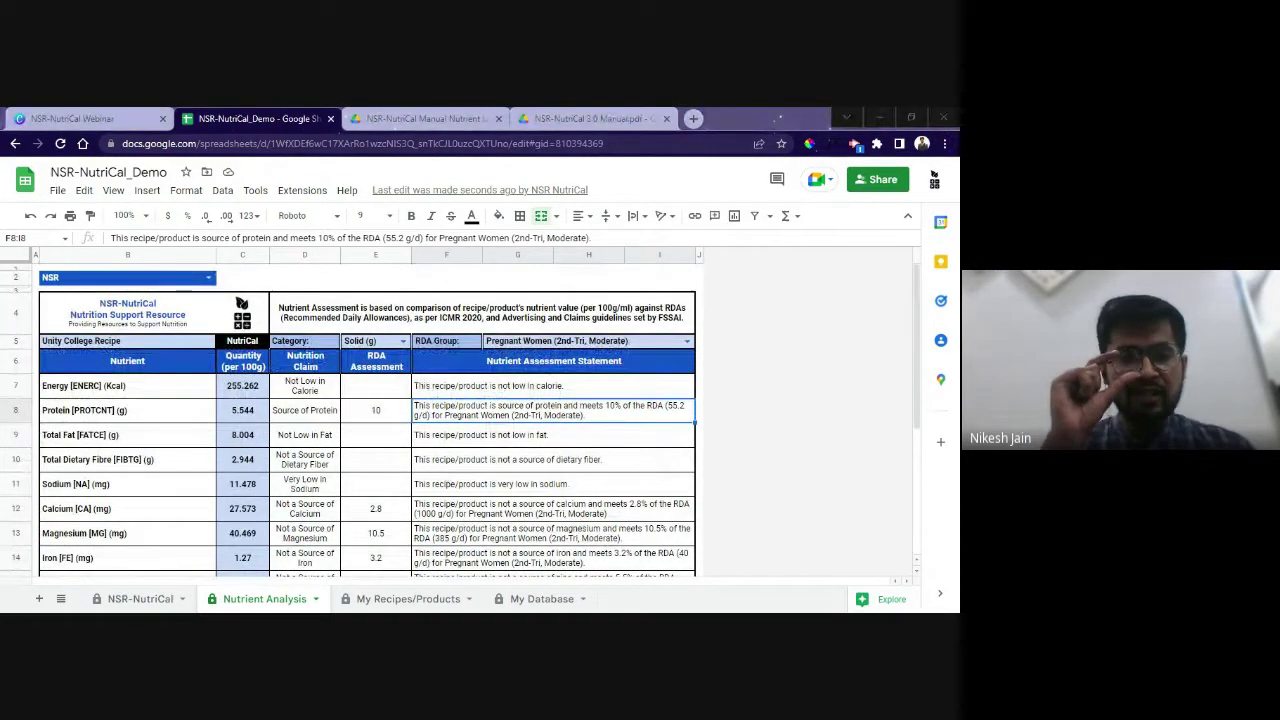
Change the RDA Group to Women (Moderate) and rerun the NutriCal Analysis for the recipe
click(687, 342)
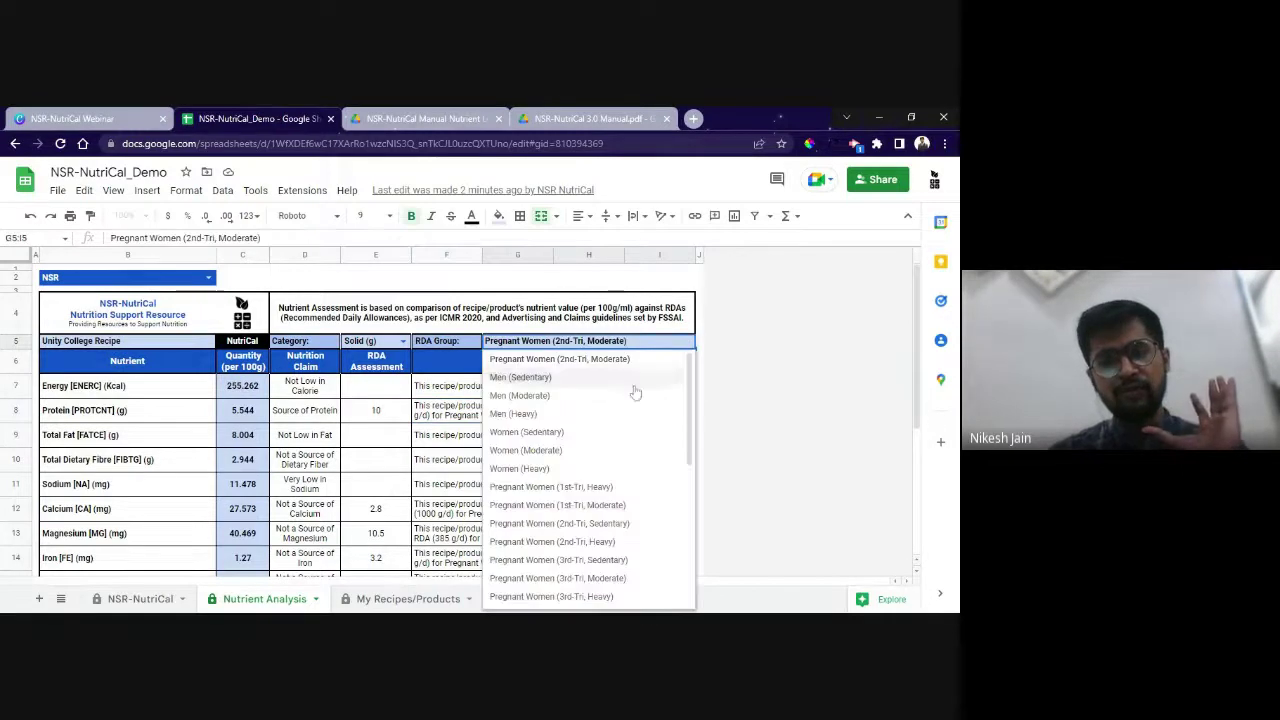
click(561, 450)
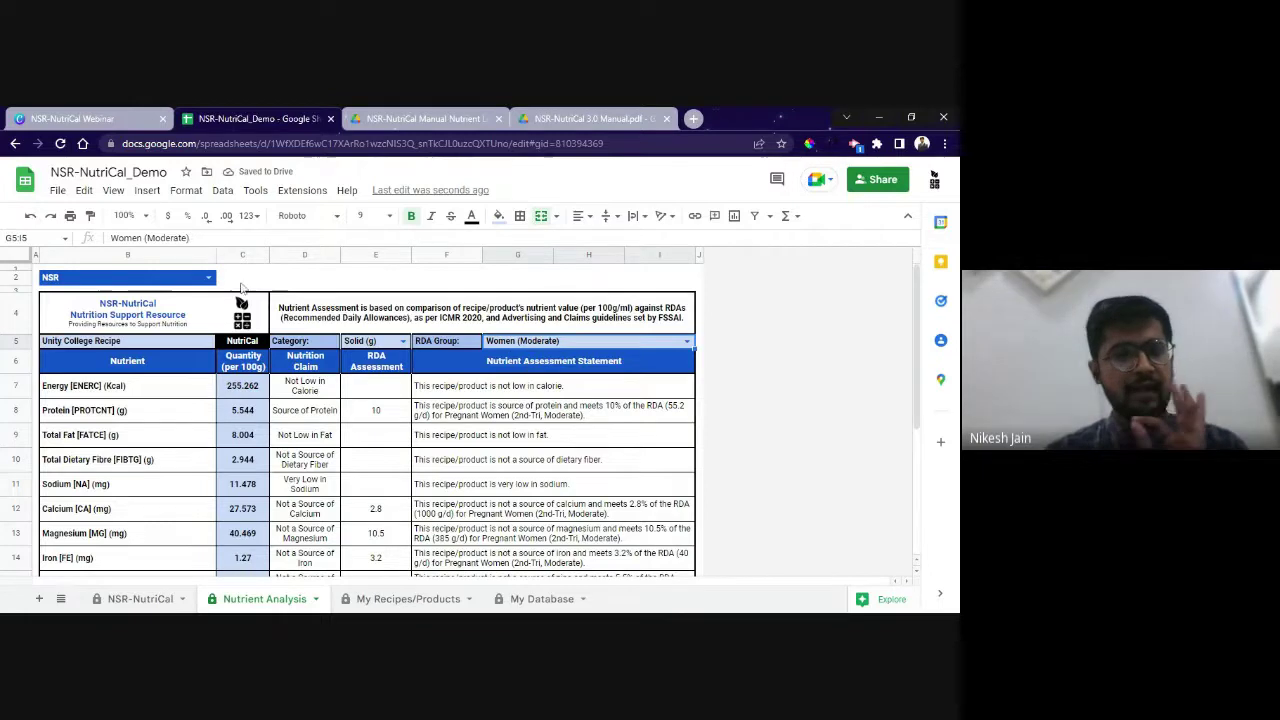
click(209, 277)
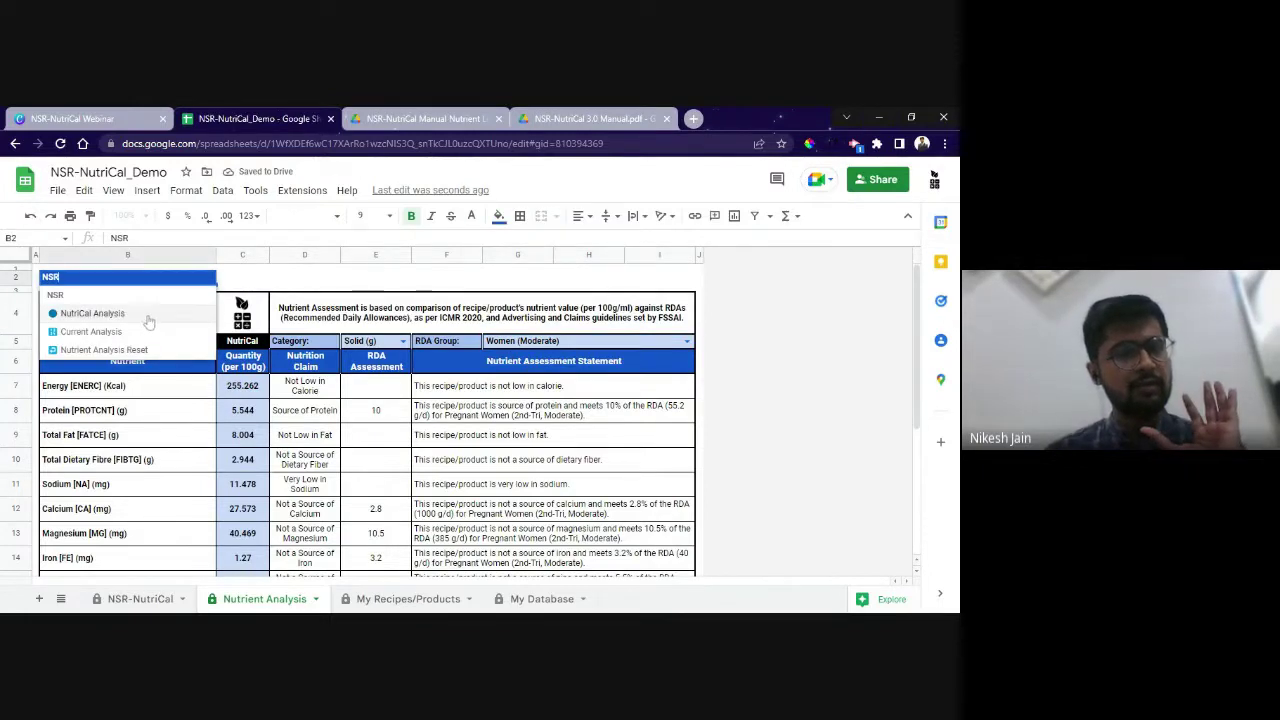
click(92, 313)
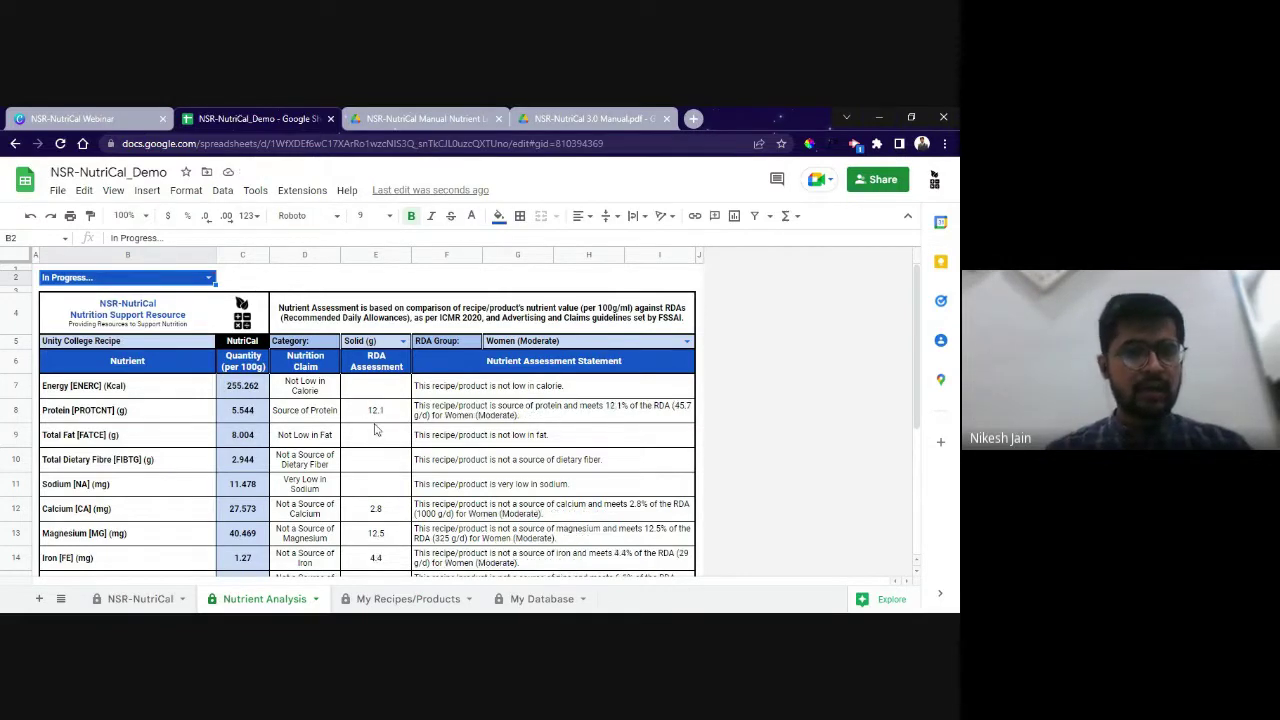
Examine the recalculated analysis for Women (Moderate), checking the protein claim and statement and the fat and sodium claims
scroll(376, 430, down, 3)
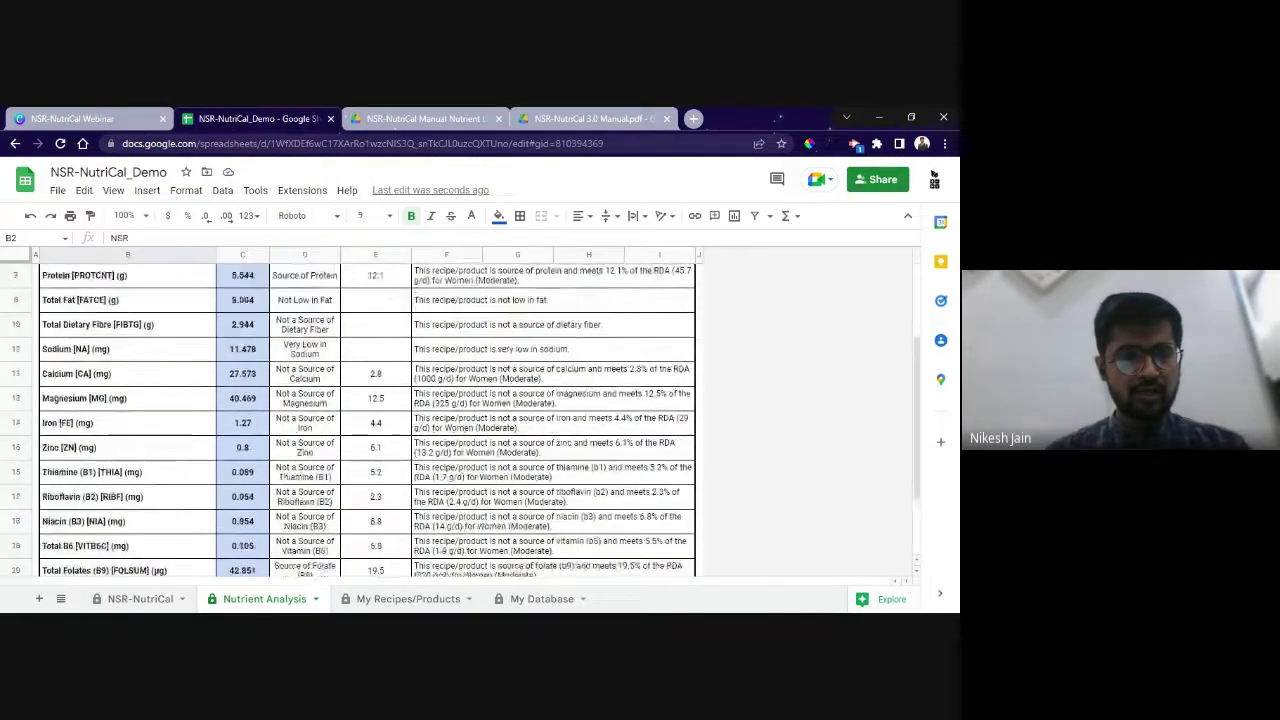
scroll(376, 420, up, 2)
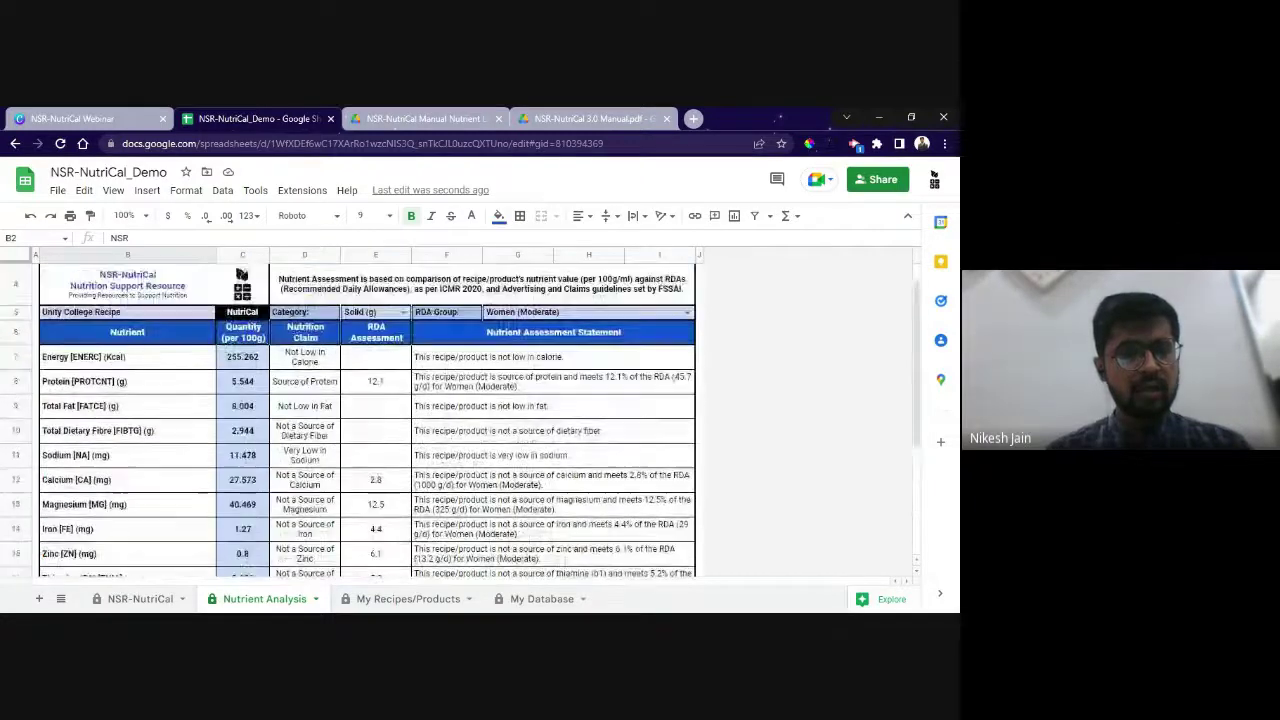
click(314, 385)
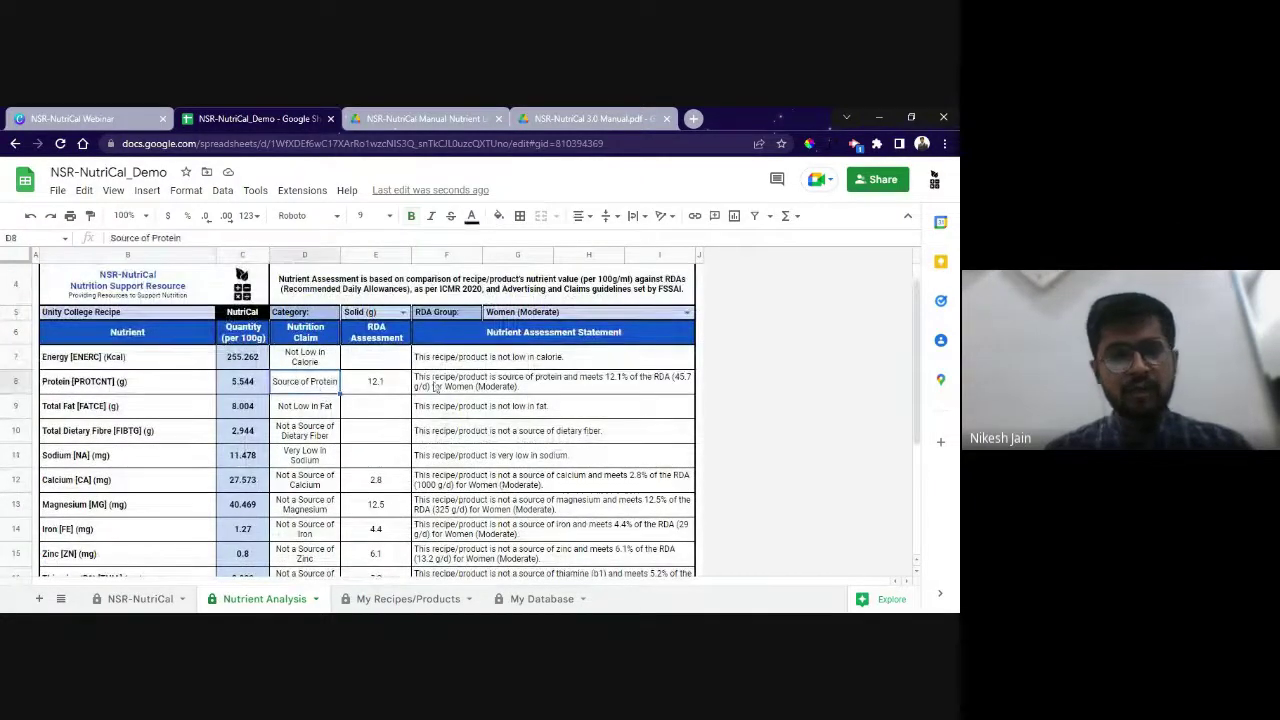
click(455, 388)
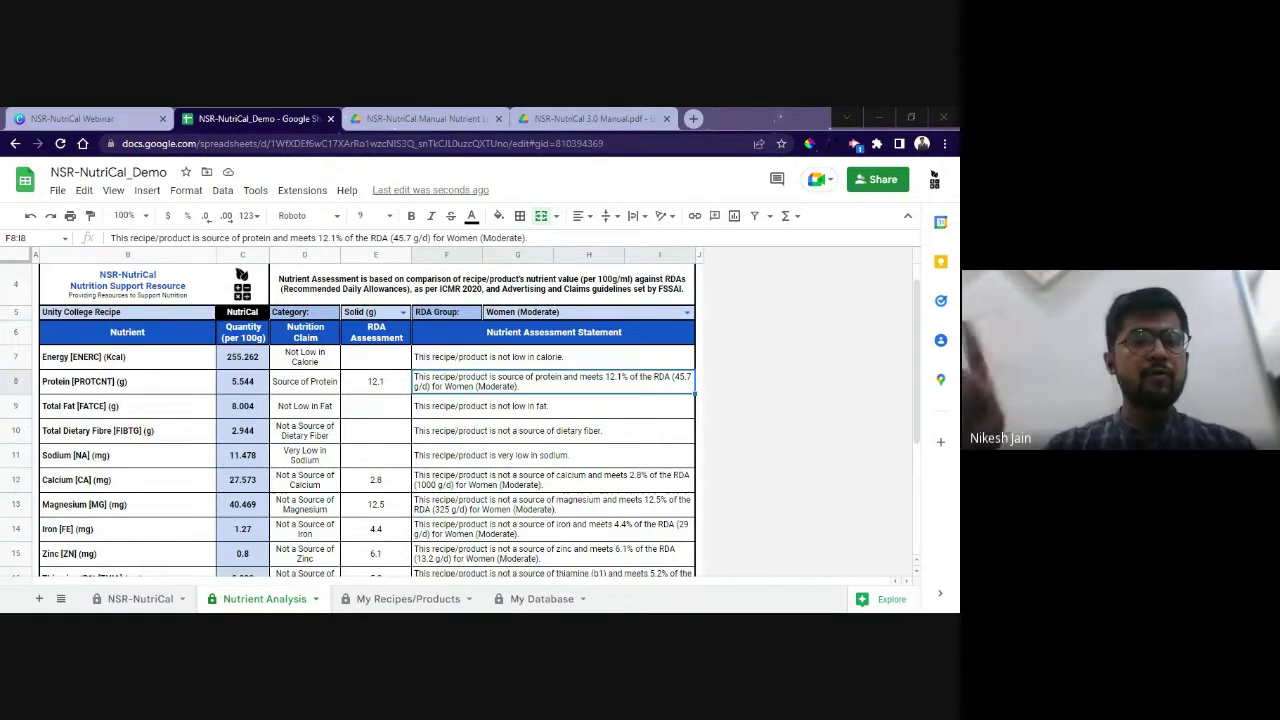
scroll(460, 420, down, 1)
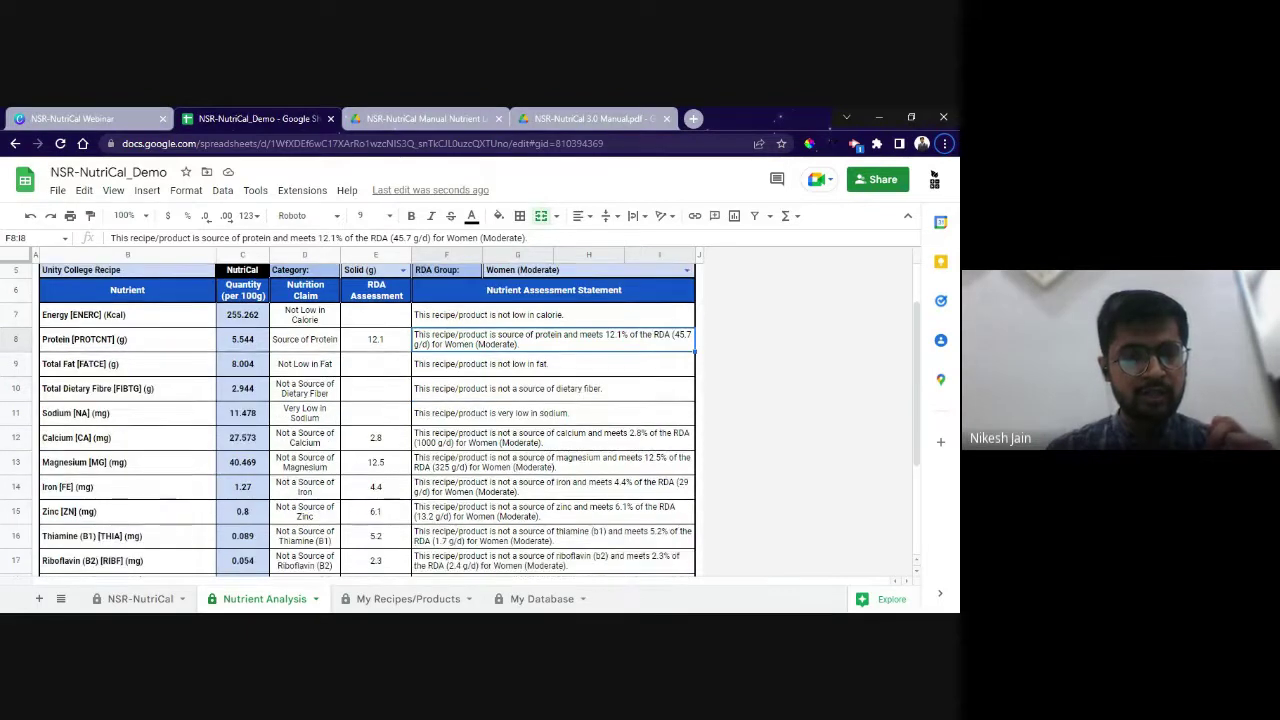
click(327, 369)
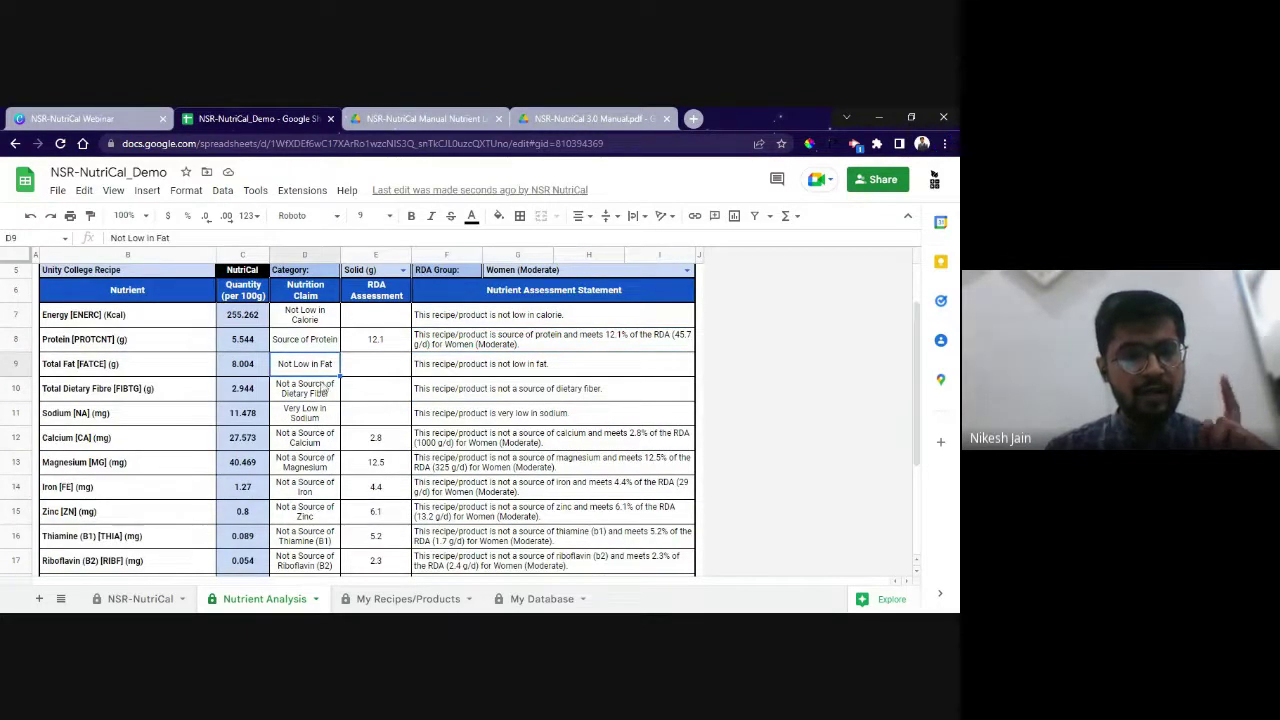
click(318, 416)
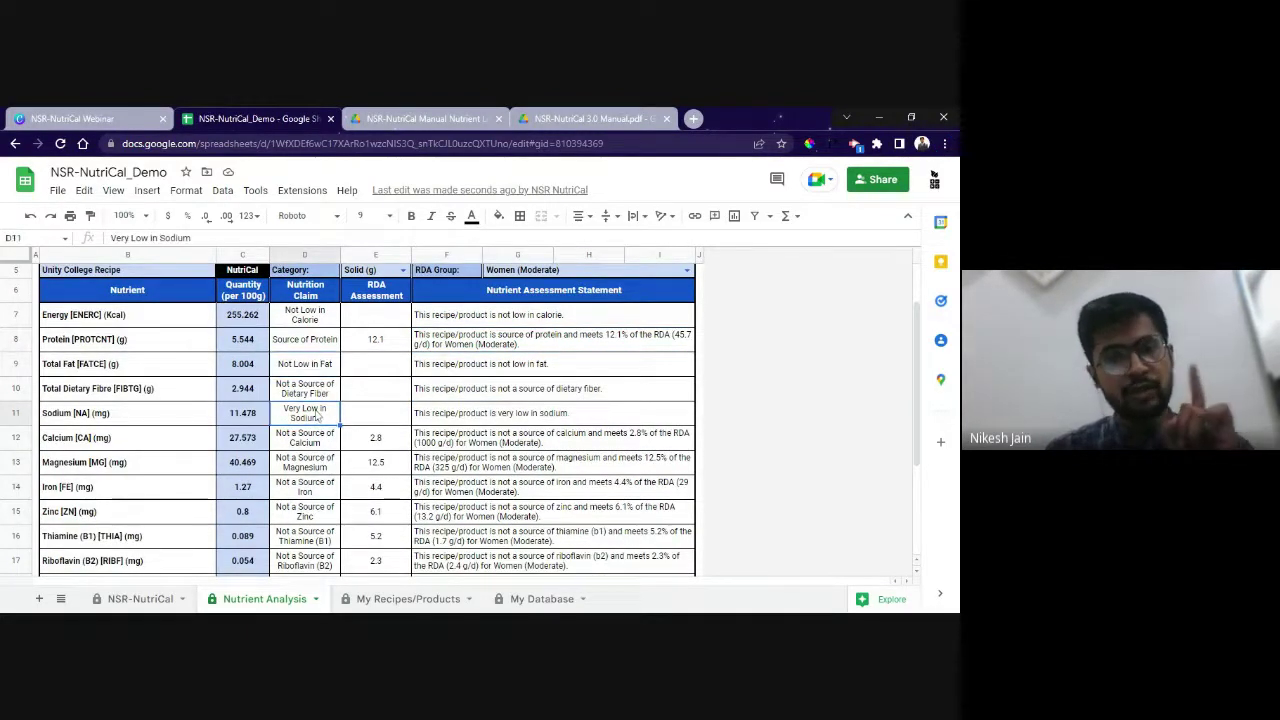
Examine the remaining Women (Moderate) nutrition claims down to Vitamin A, checking the Total Folates (B9) claim
scroll(318, 416, down, 5)
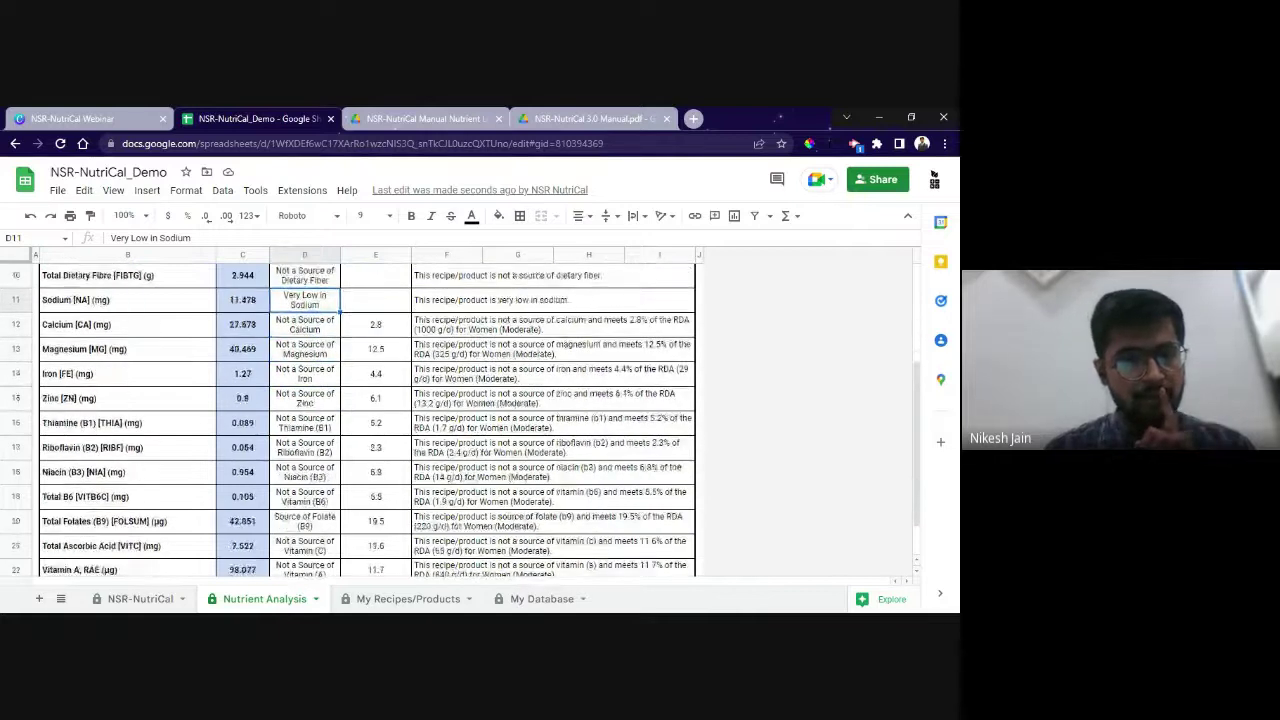
scroll(365, 410, down, 2)
click(305, 472)
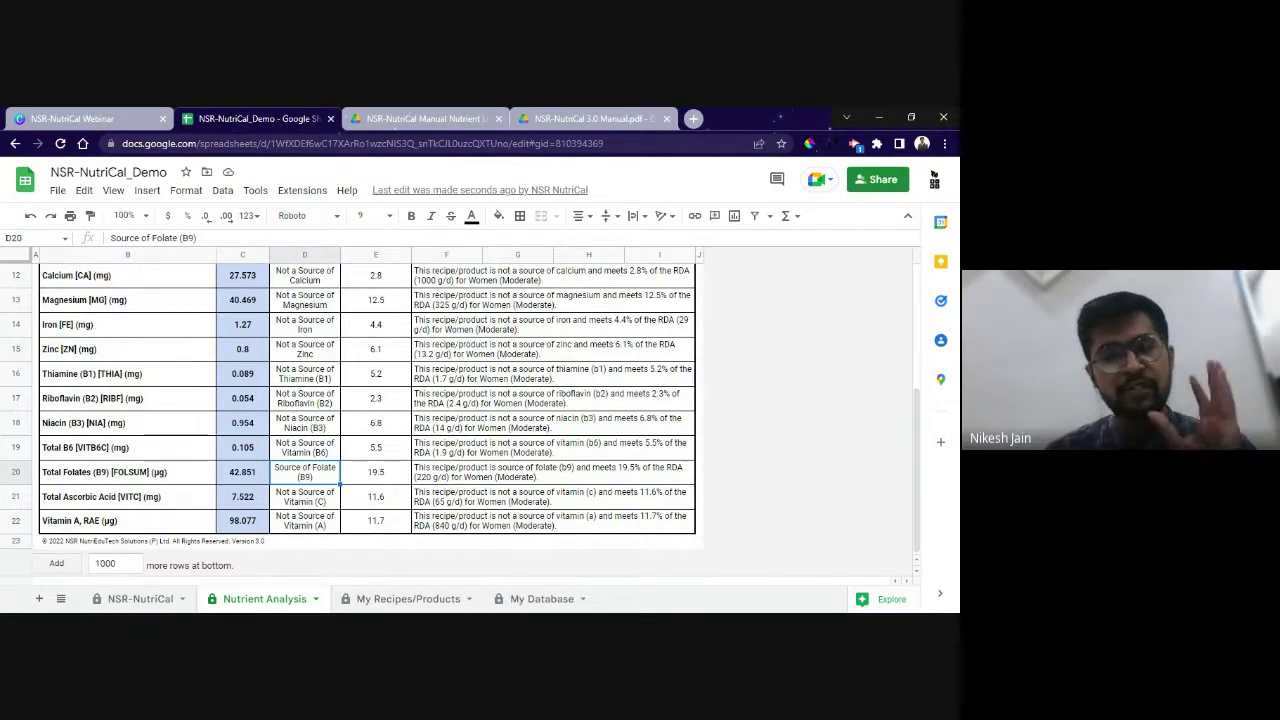
key(alt+Tab)
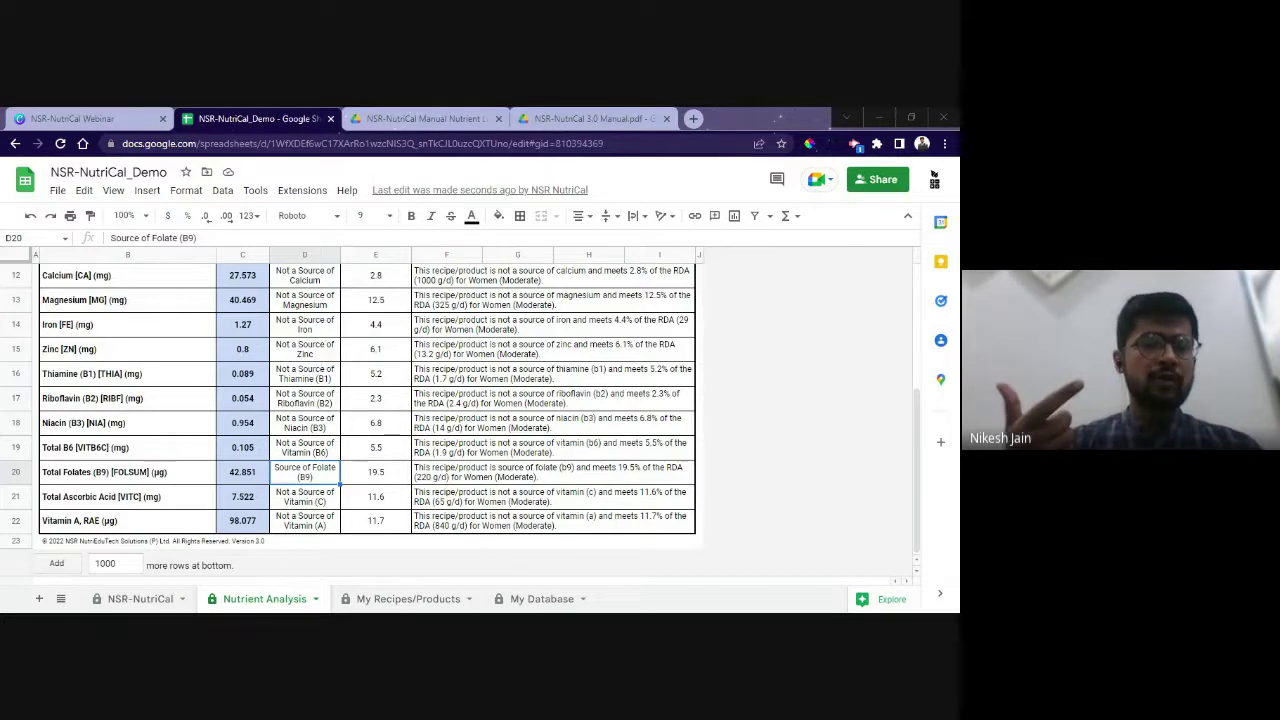
key(alt+Tab)
scroll(268, 358, up, 5)
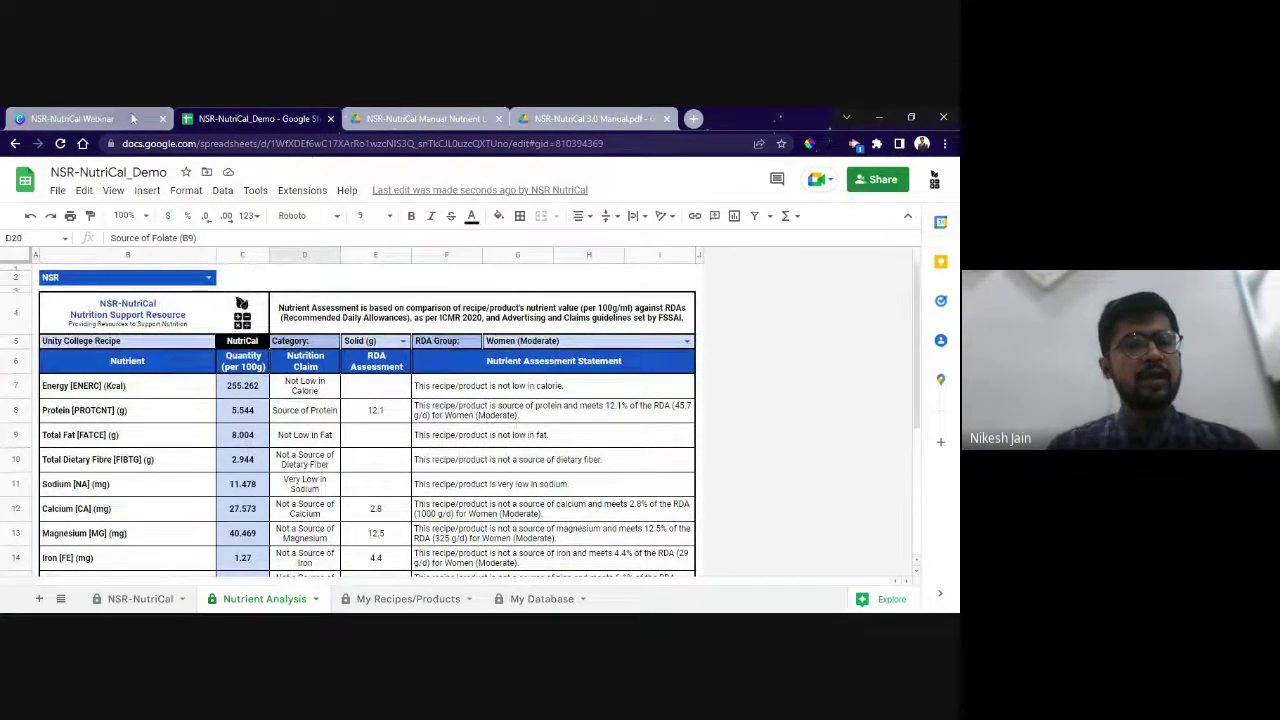
Switch to the NSR-NutriCal Webinar presentation in Canva and show the "4 Additions" slide in full screen
click(137, 119)
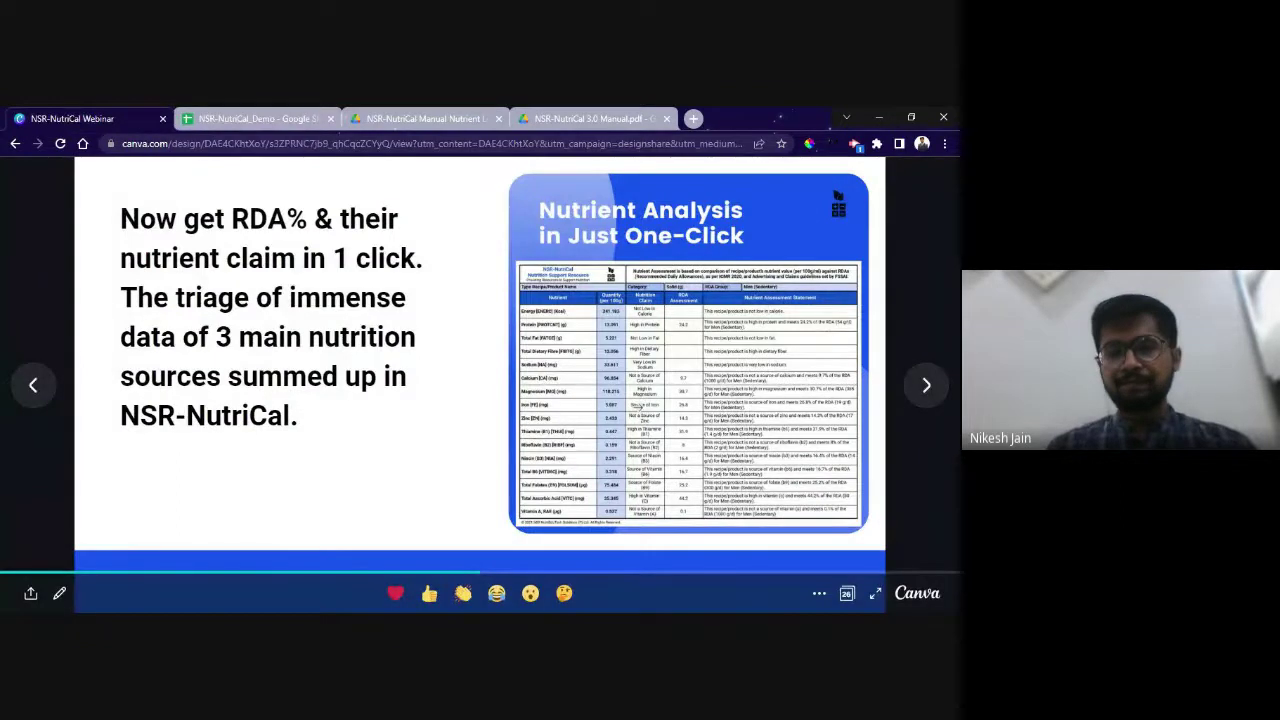
click(926, 385)
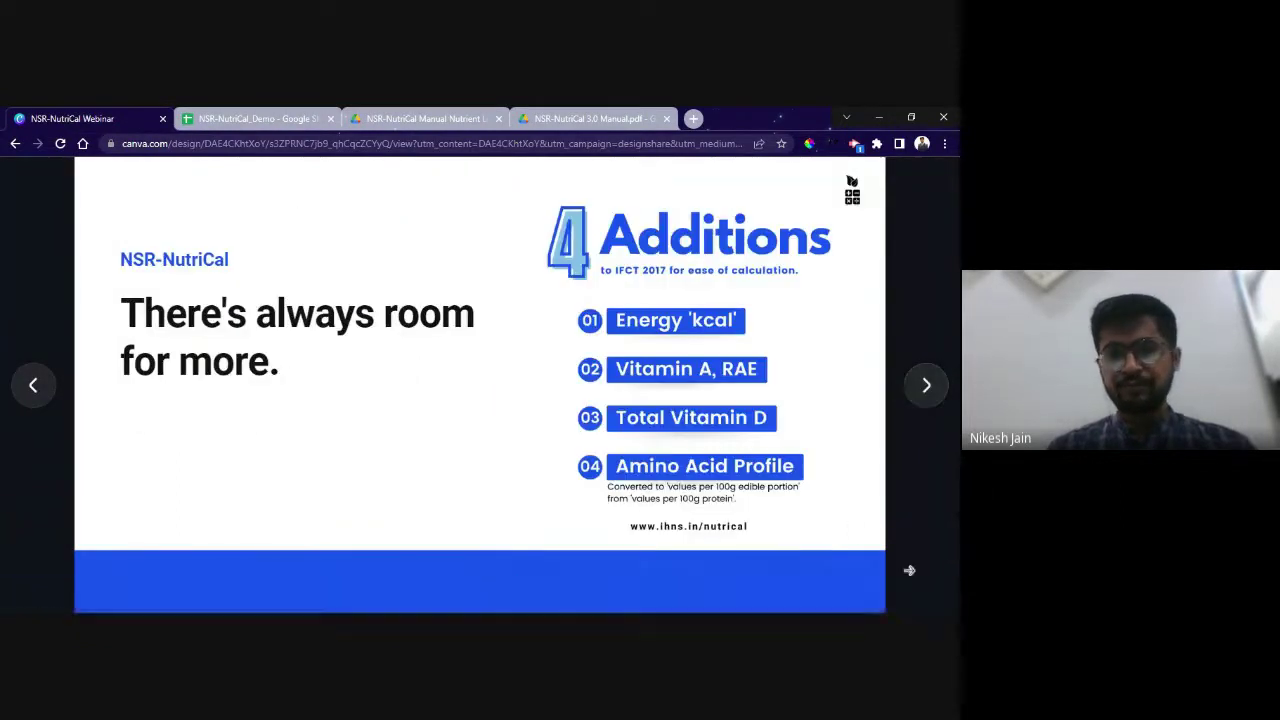
click(874, 596)
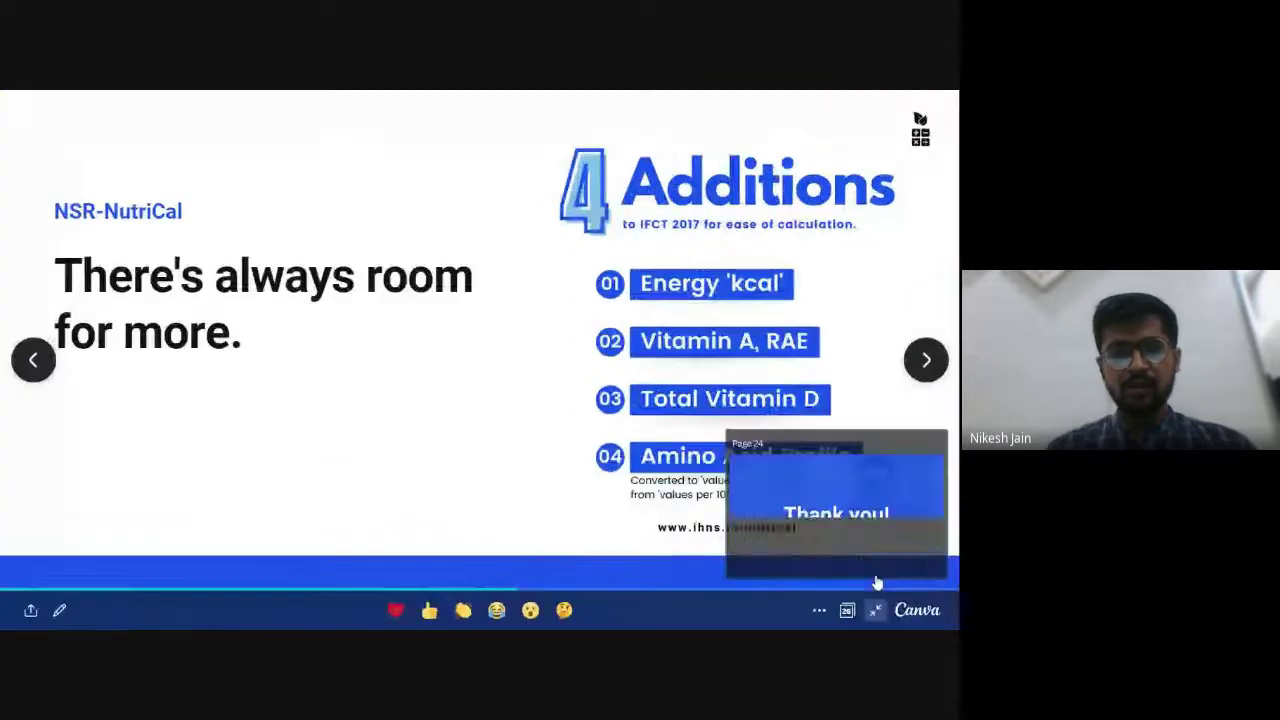
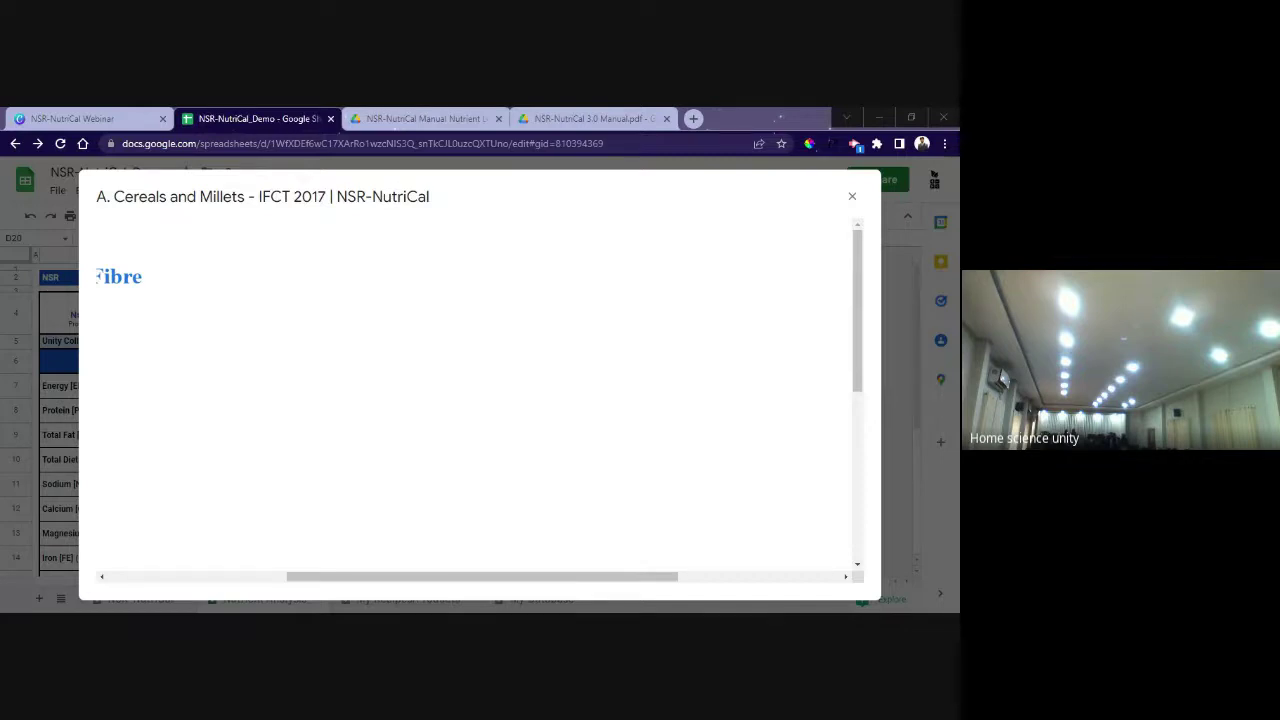
Examine the A. Cereals and Millets - IFCT 2017 chart across its food items and nutrient columns, and close it
key(alt+Tab)
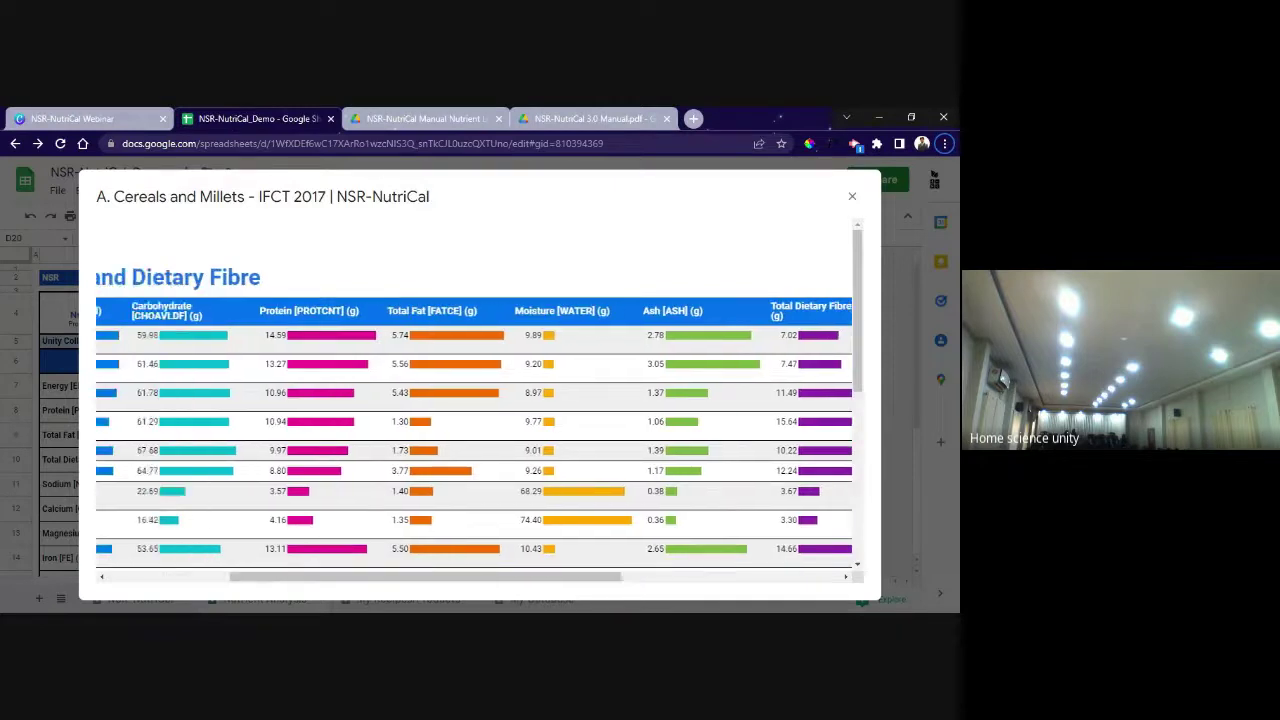
scroll(480, 400, down, 10)
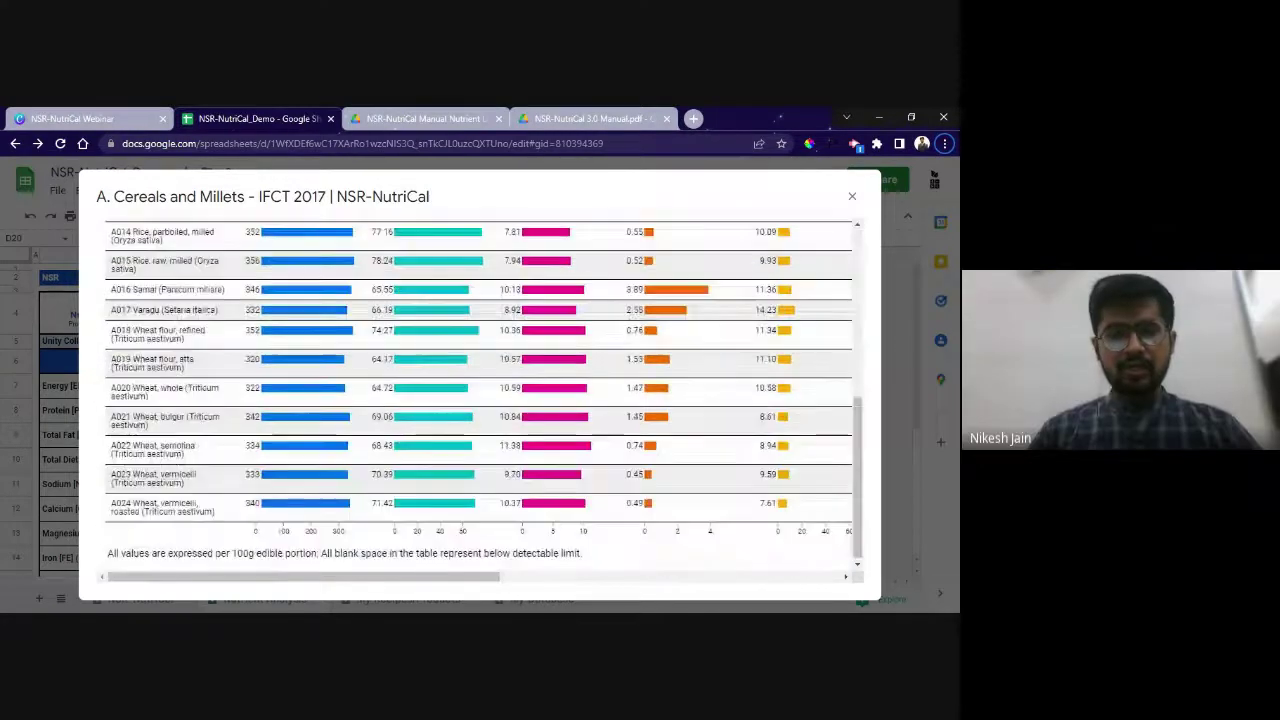
scroll(480, 400, right, 3)
scroll(480, 400, right, 5)
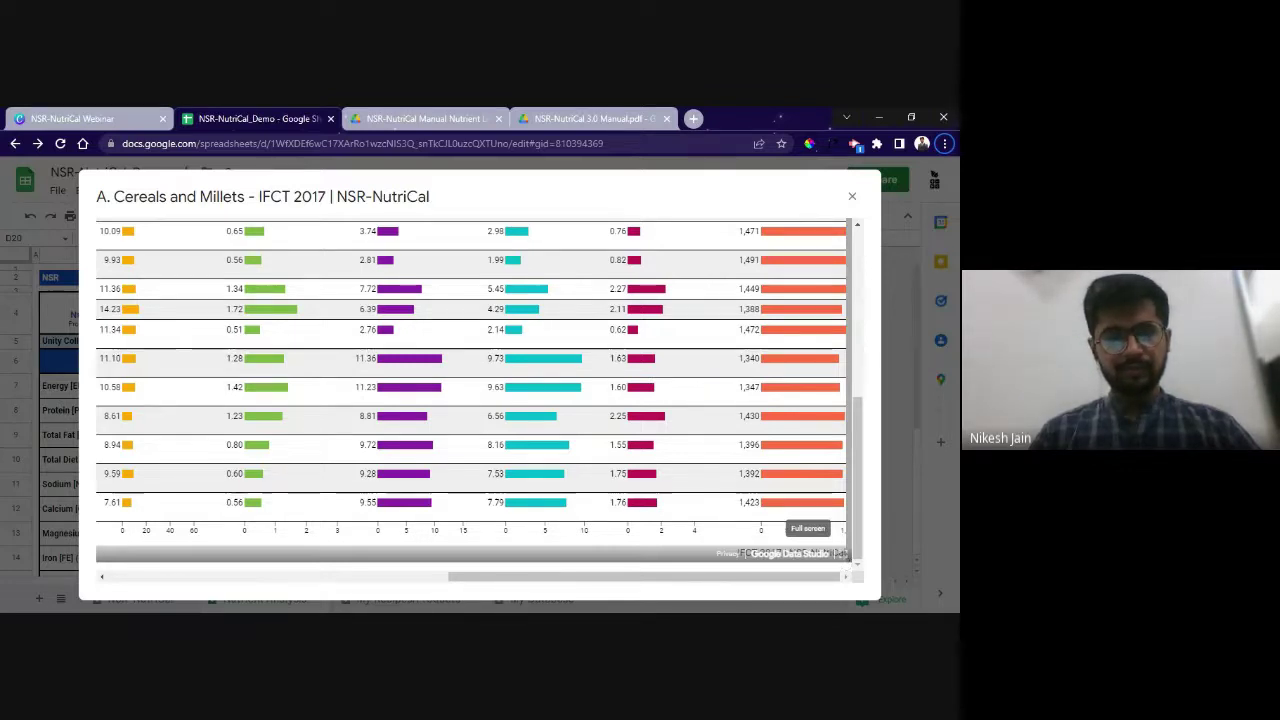
key(alt+Tab)
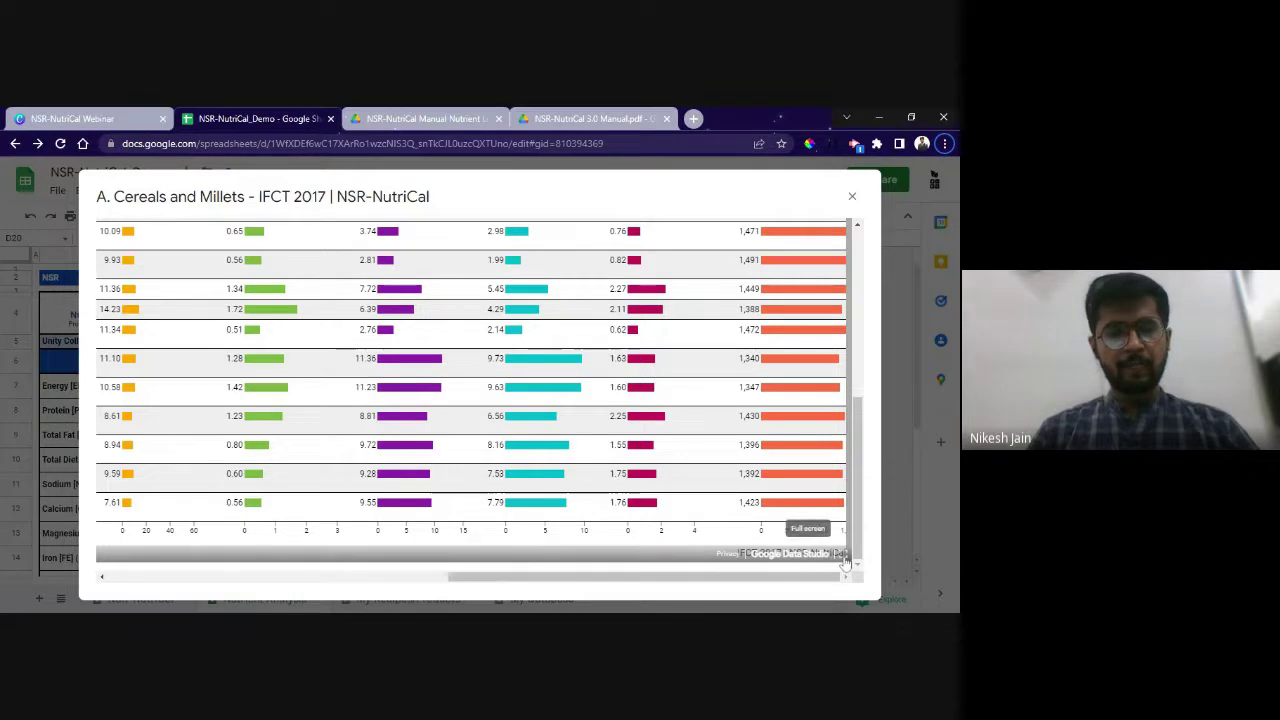
click(845, 555)
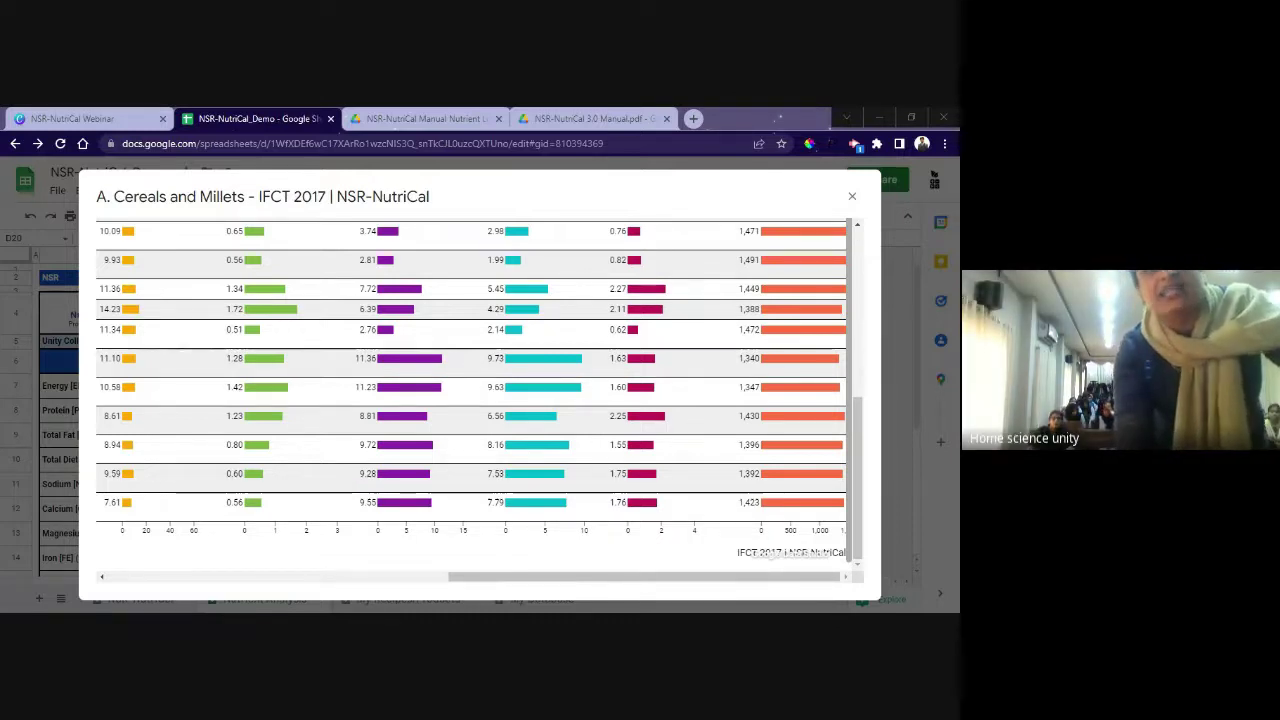
click(881, 203)
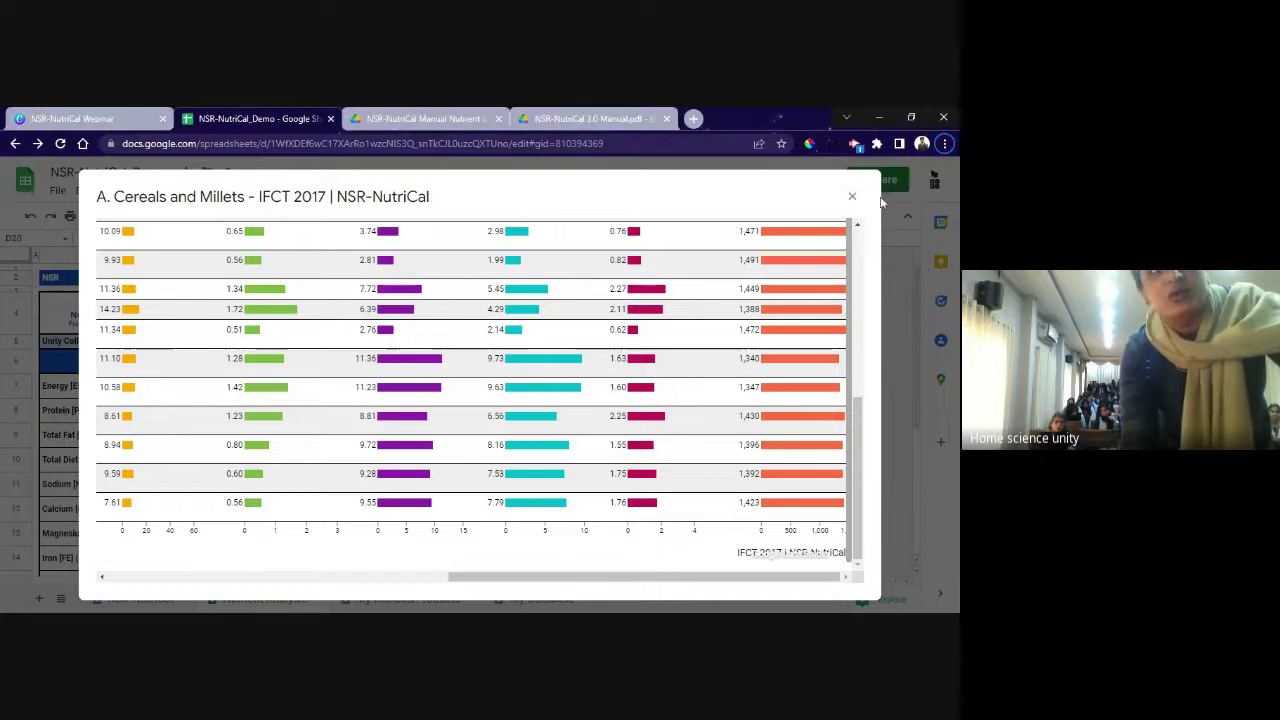
click(852, 197)
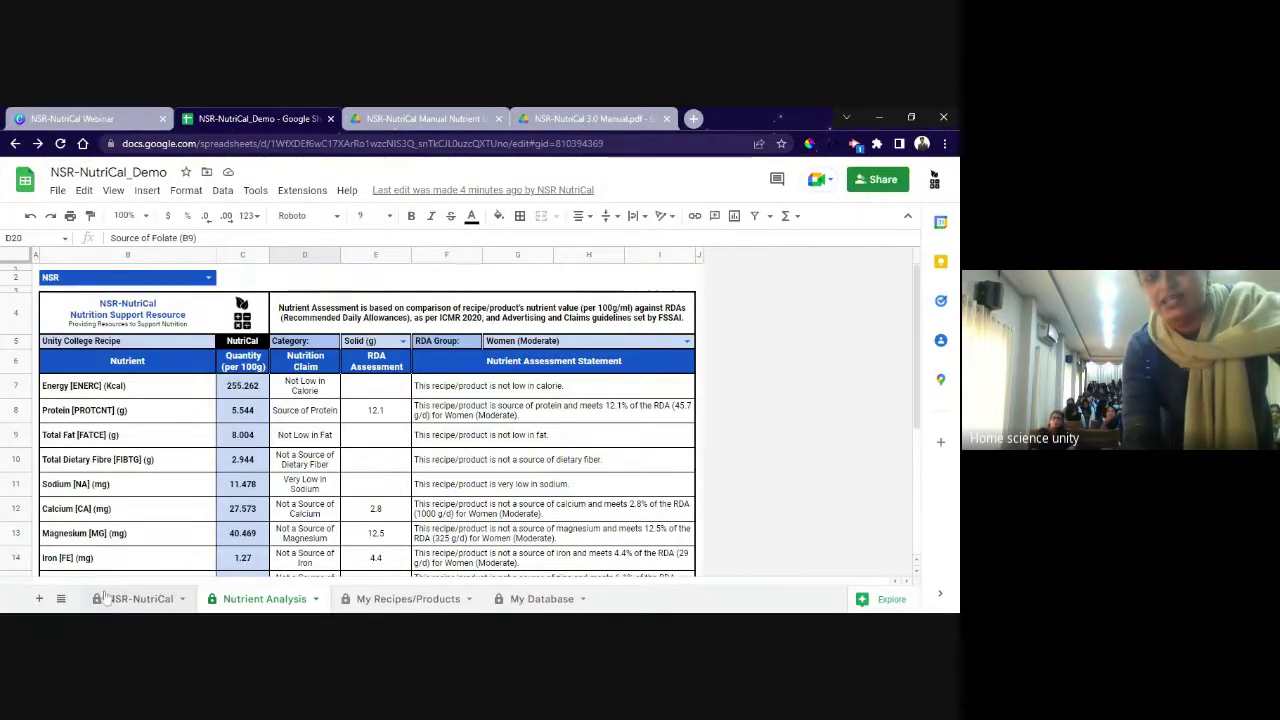
Save the Unity College Recipe from the NSR-NutriCal sheet using the NSR Save action
click(140, 598)
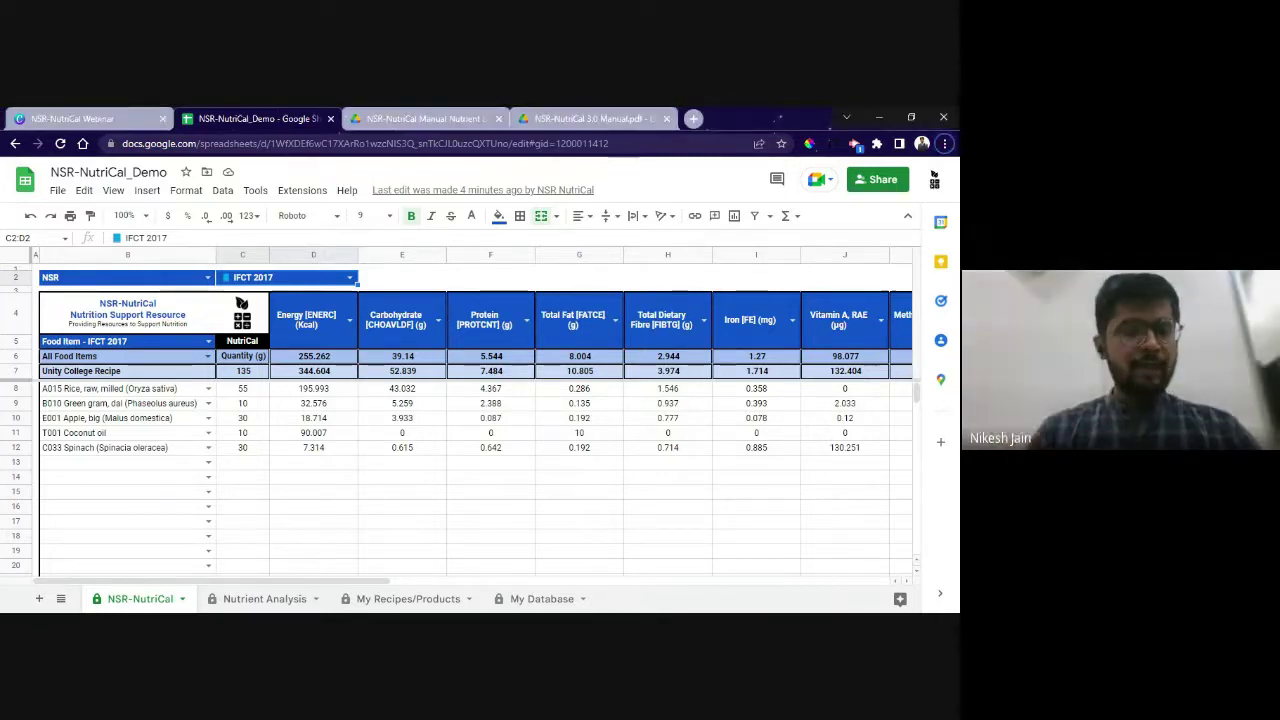
click(207, 277)
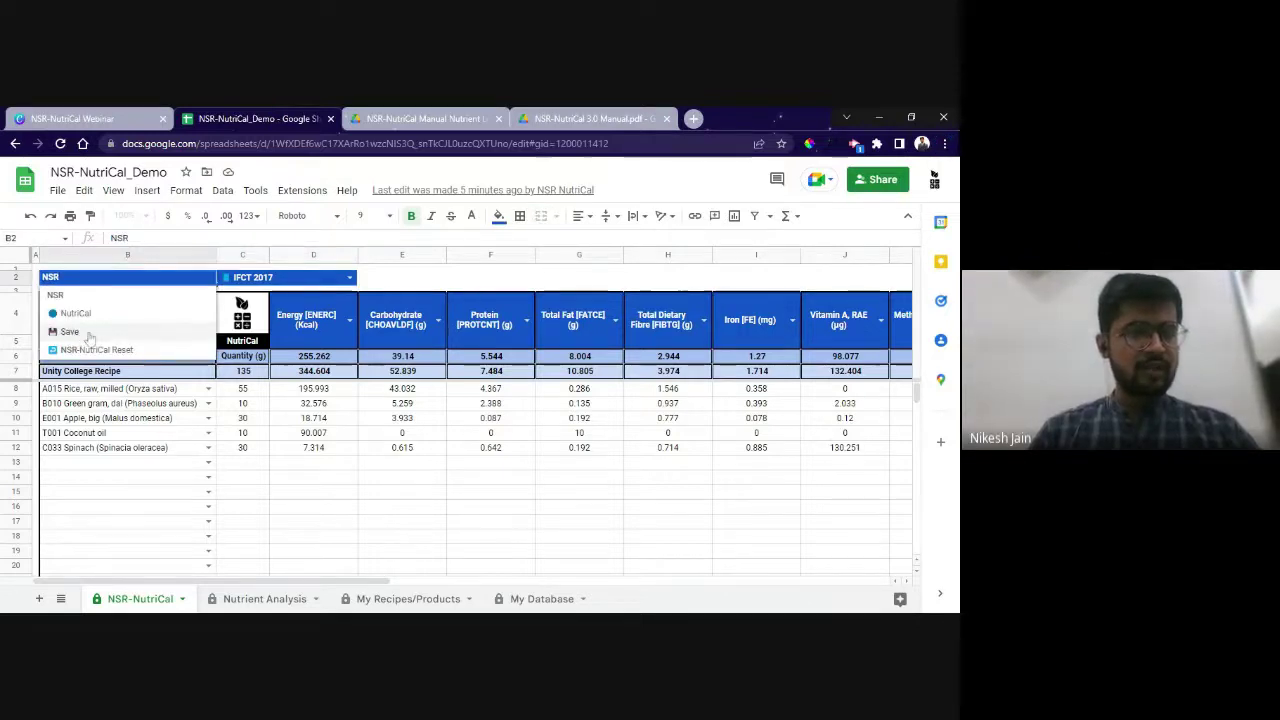
click(88, 333)
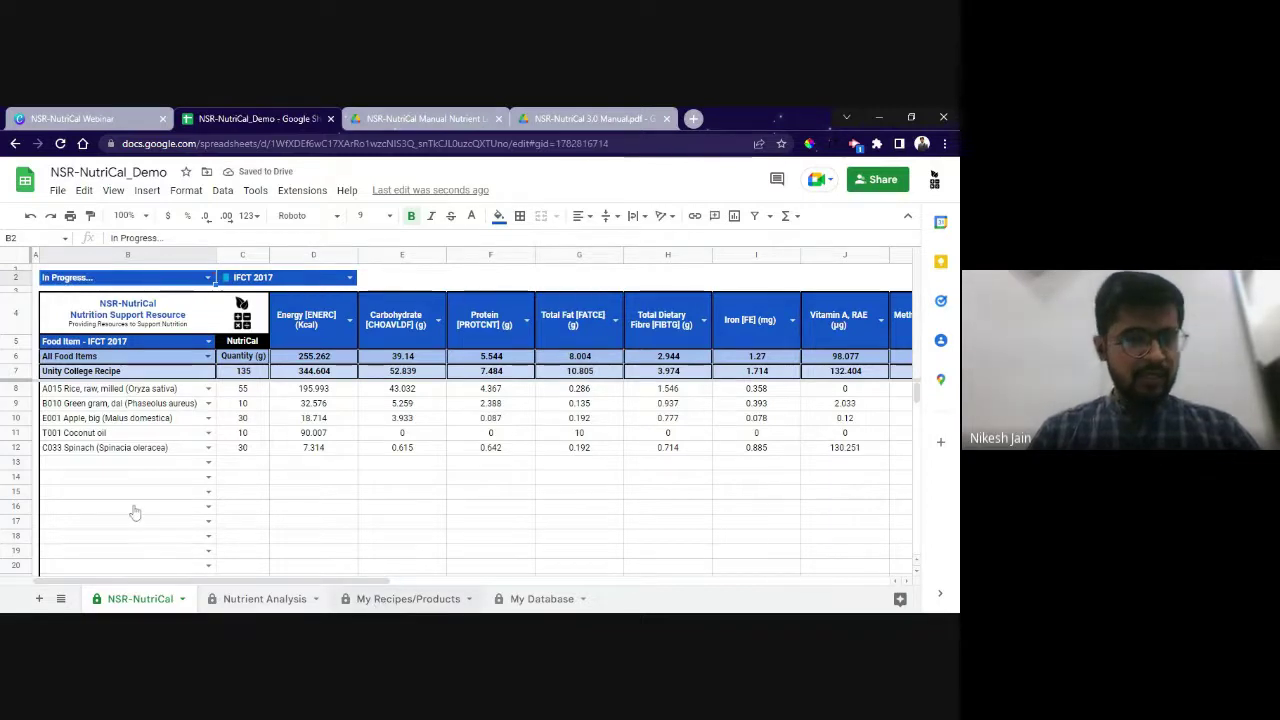
Find the saved Unity College Recipe in the My Recipes/Products sheet and look through its nutrient values
click(420, 598)
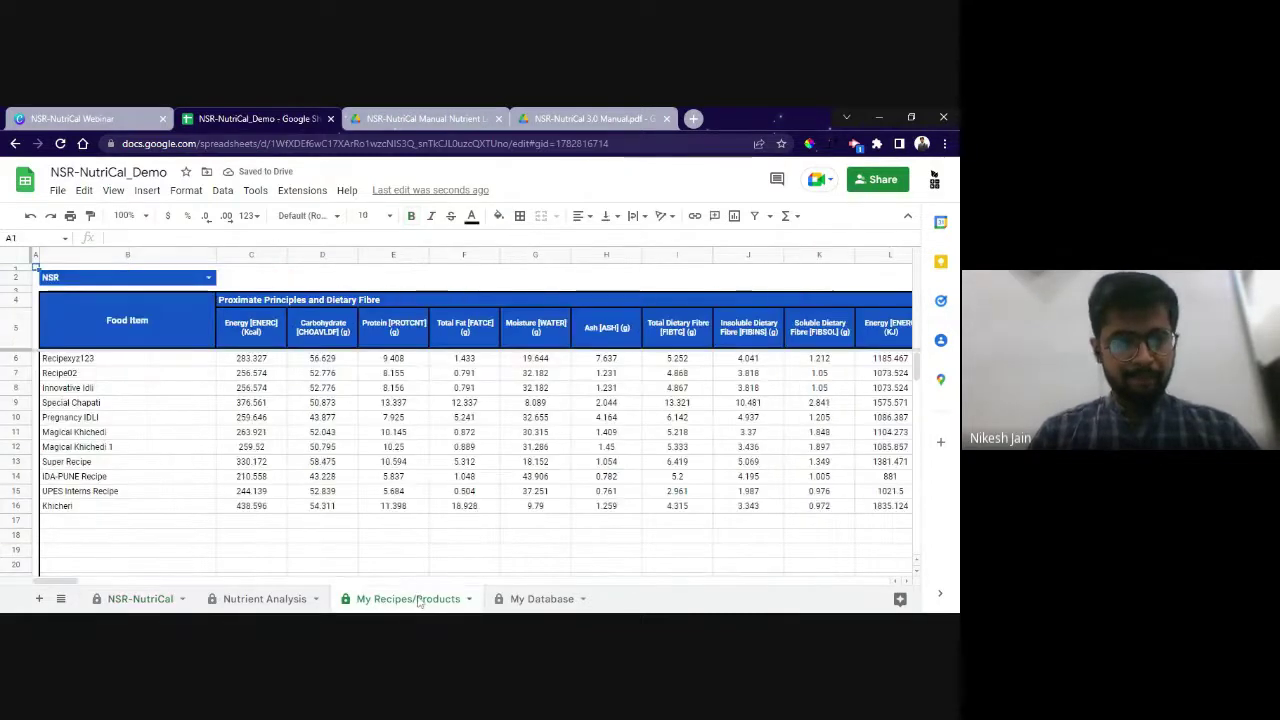
scroll(138, 473, down, 2)
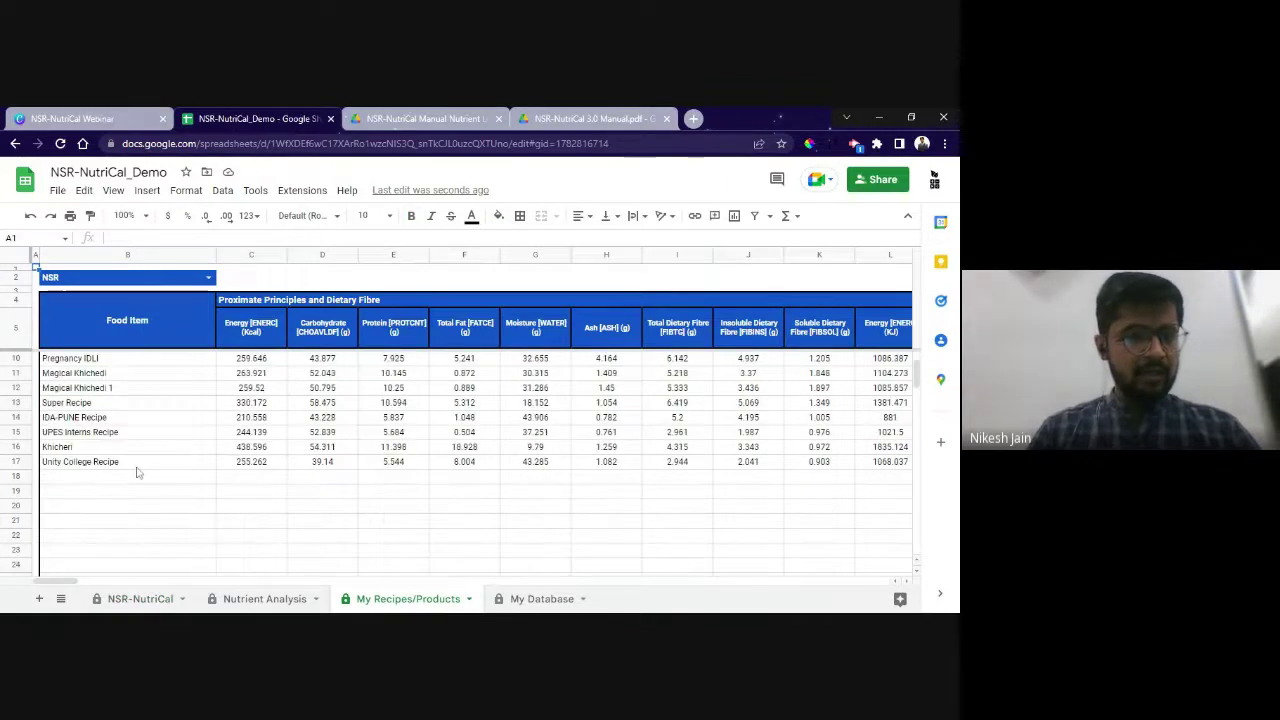
click(77, 466)
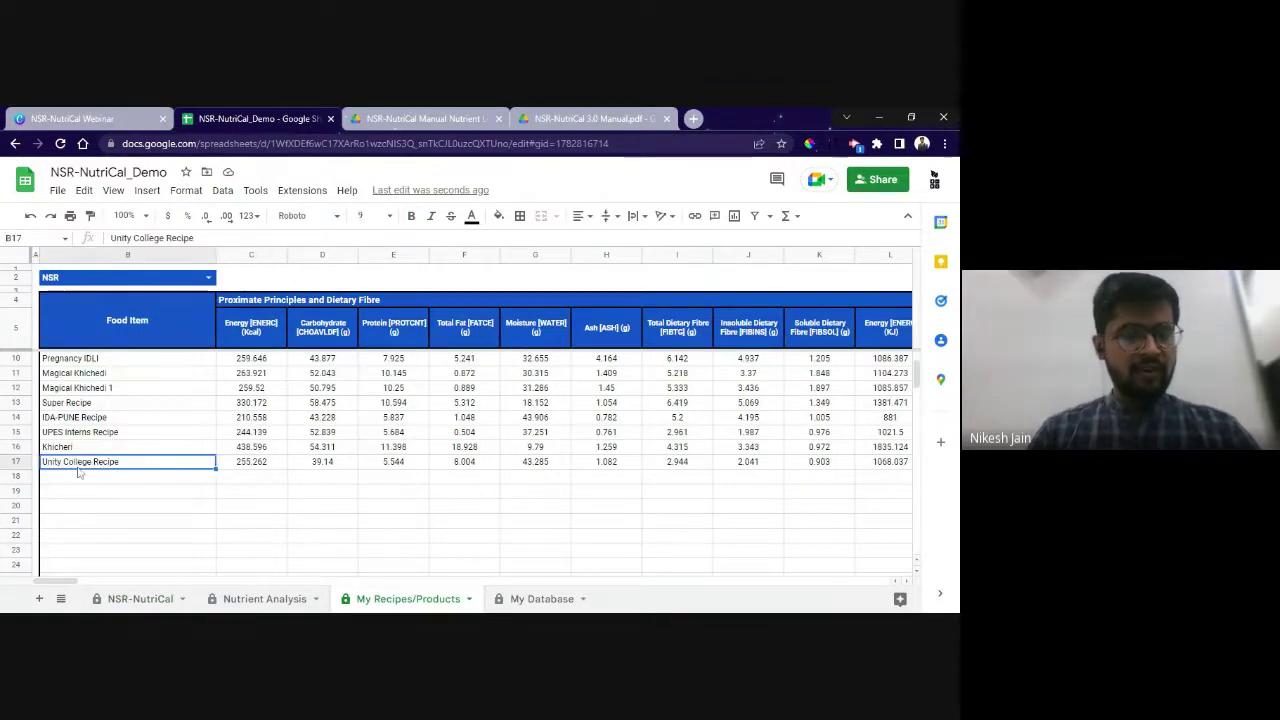
click(238, 466)
scroll(430, 481, right, 5)
scroll(432, 483, right, 20)
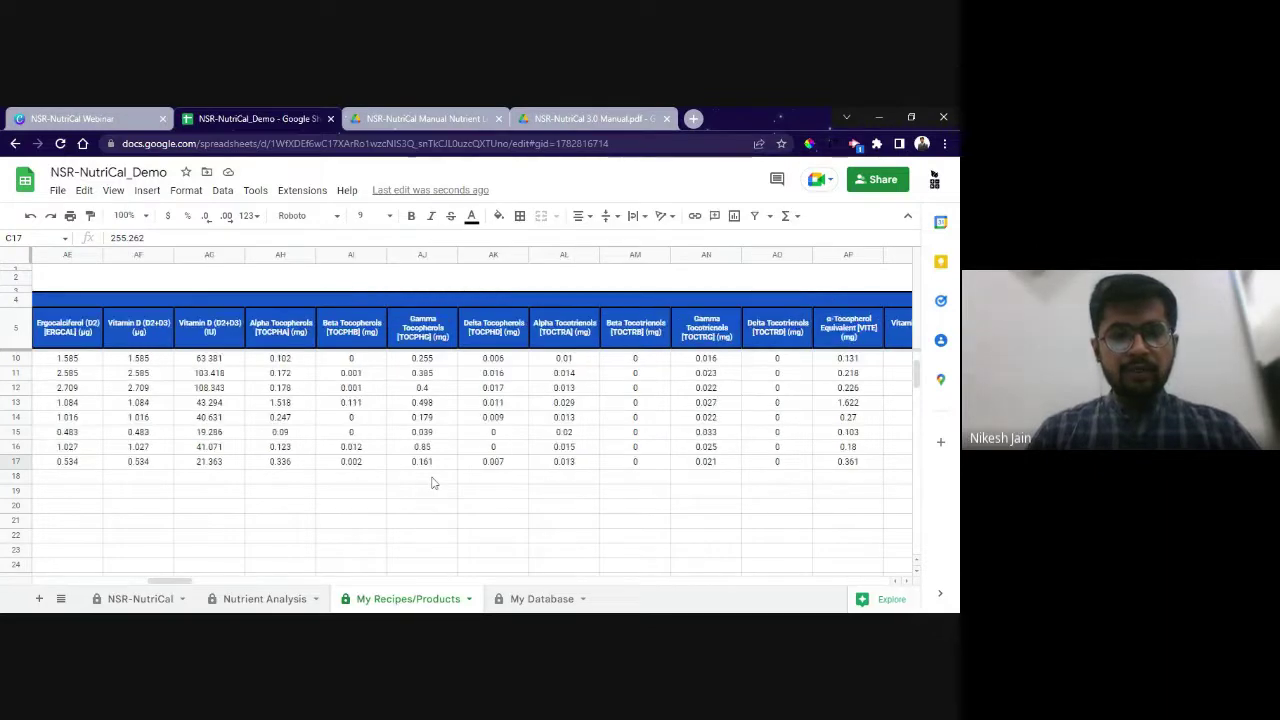
scroll(457, 438, left, 20)
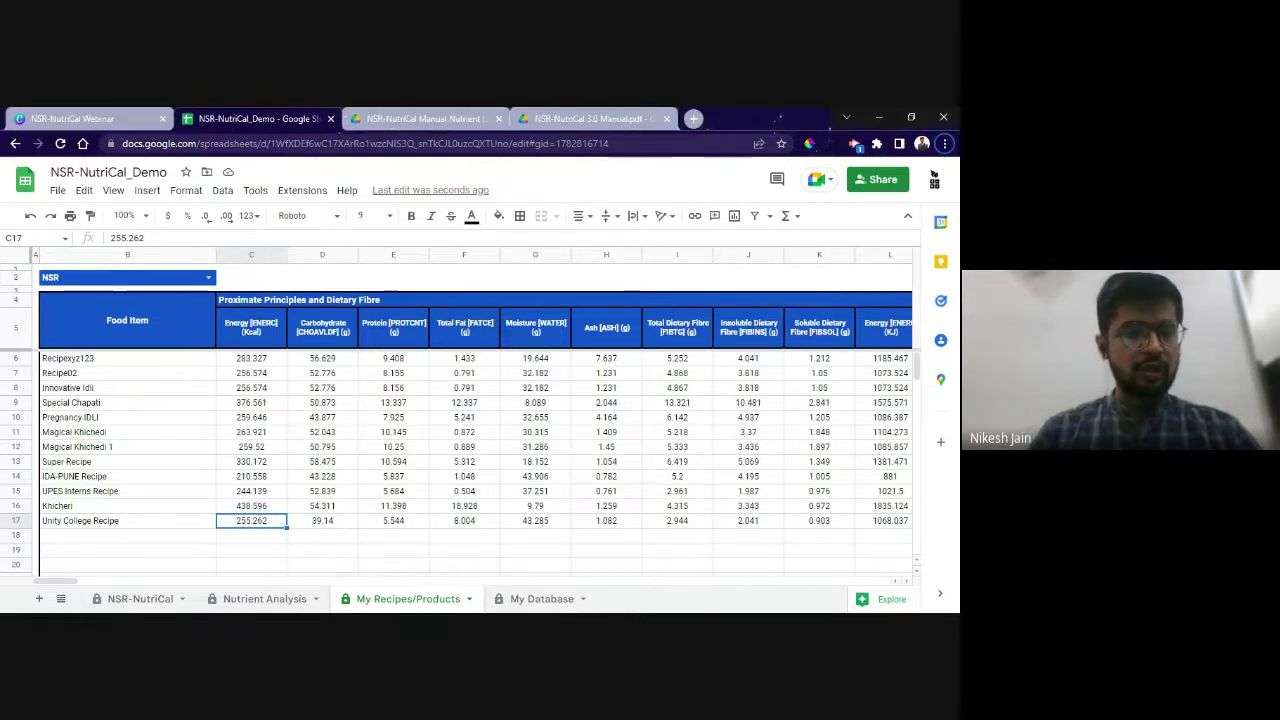
On the NSR-NutriCal sheet, set the food item source to My Recipes/Products and add Unity College Recipe in row 13
click(141, 599)
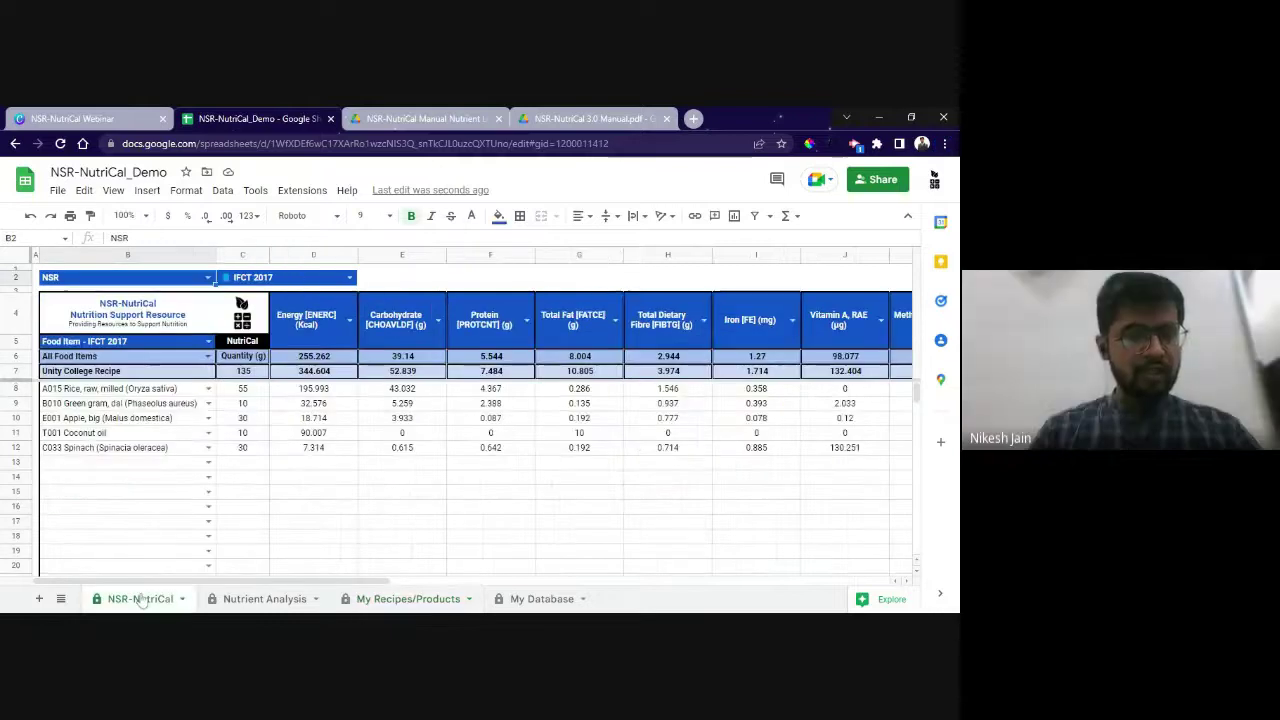
click(208, 341)
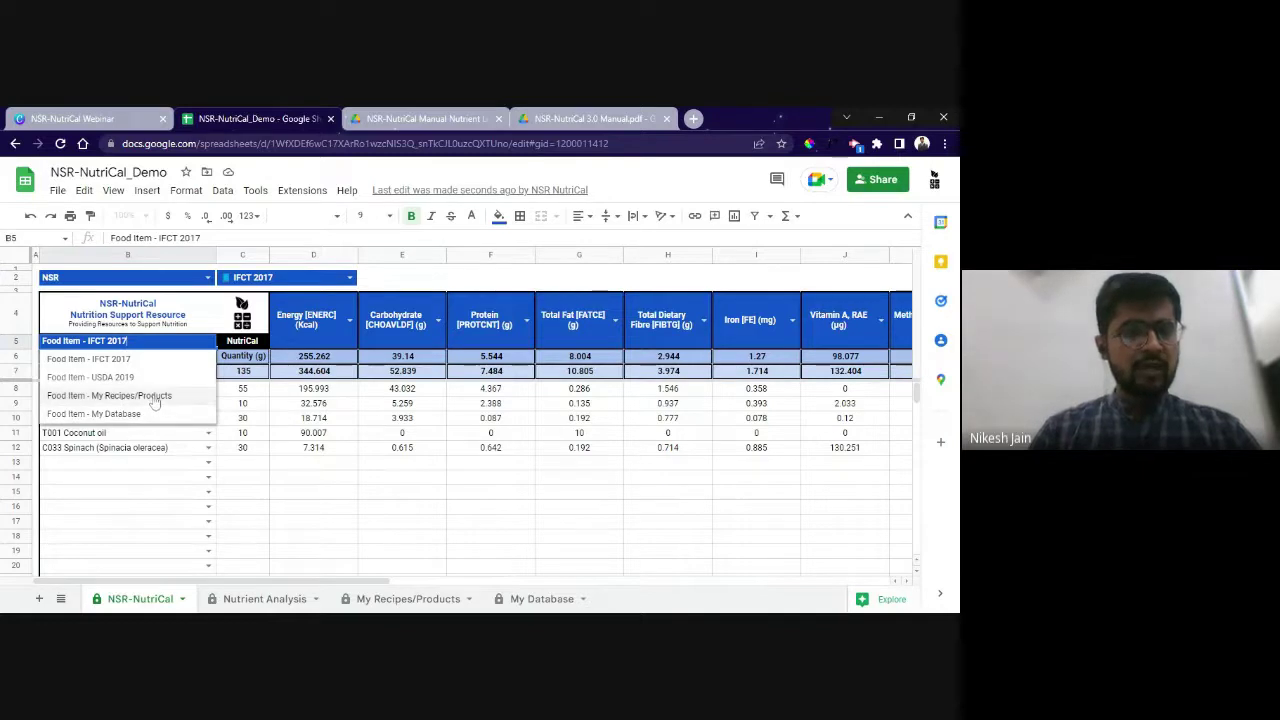
click(155, 396)
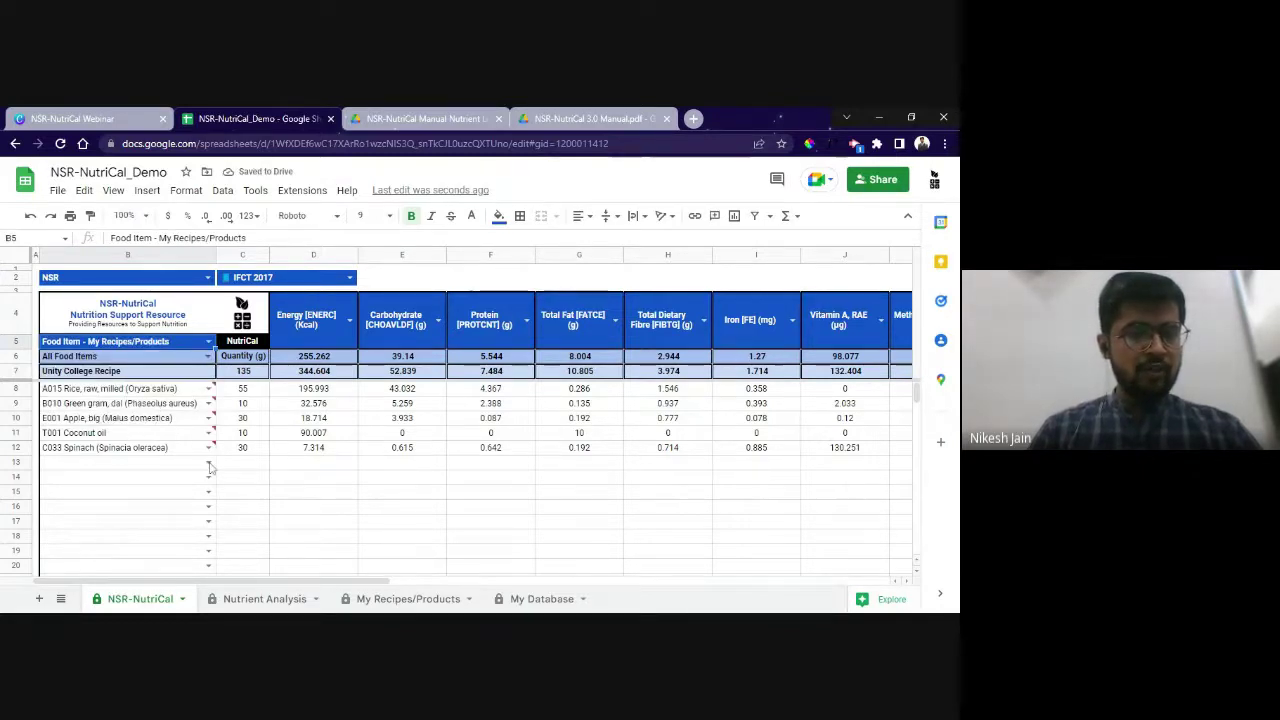
click(210, 466)
scroll(131, 555, down, 5)
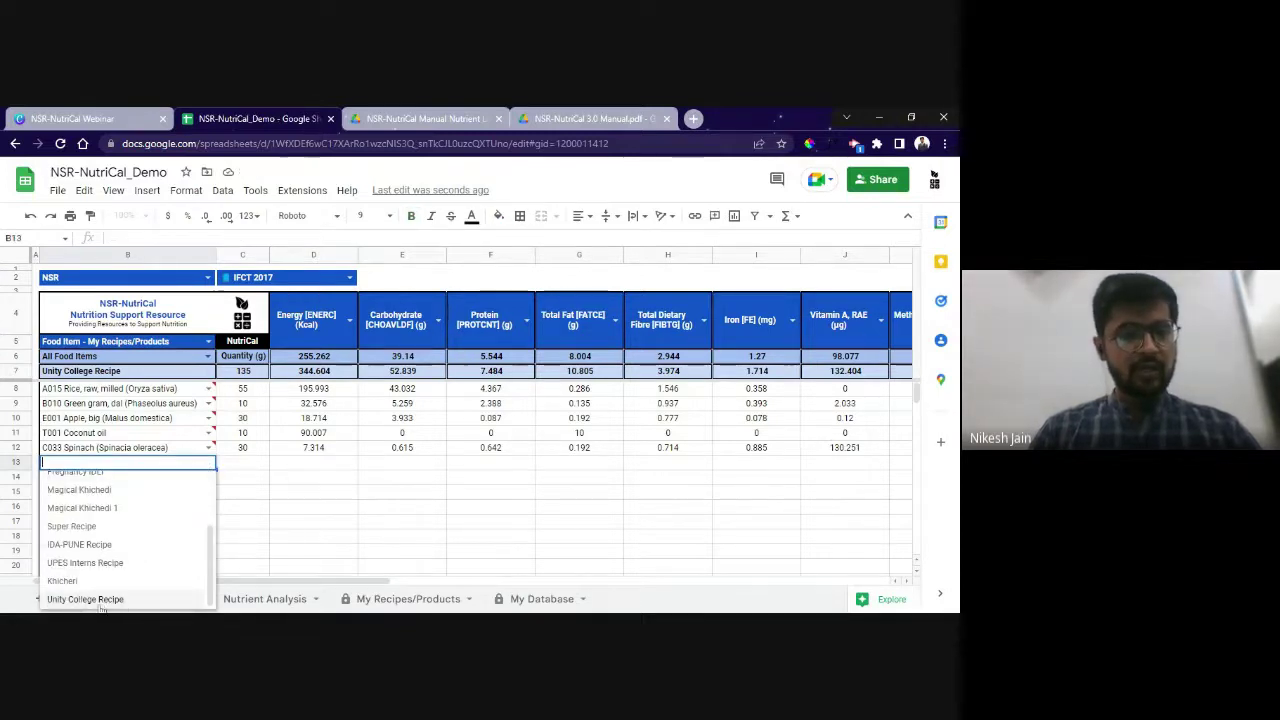
click(86, 599)
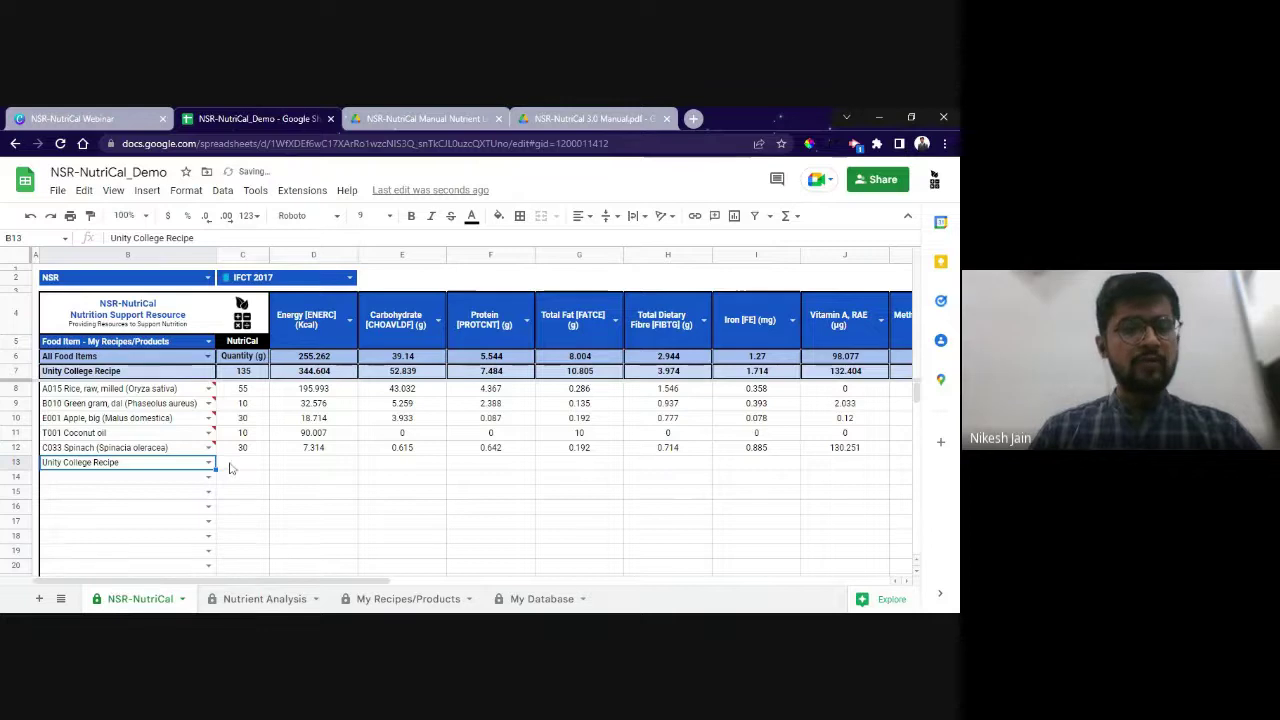
key(Right)
key(Right)
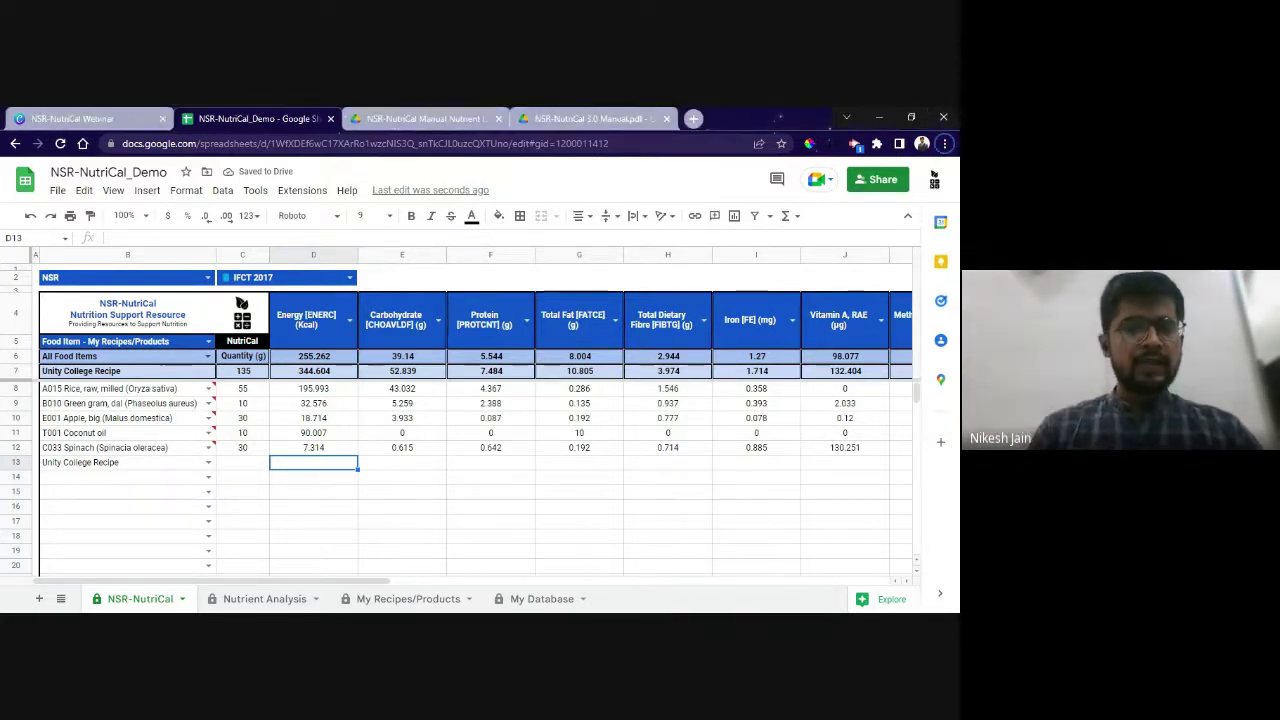
mouse_move(140, 462)
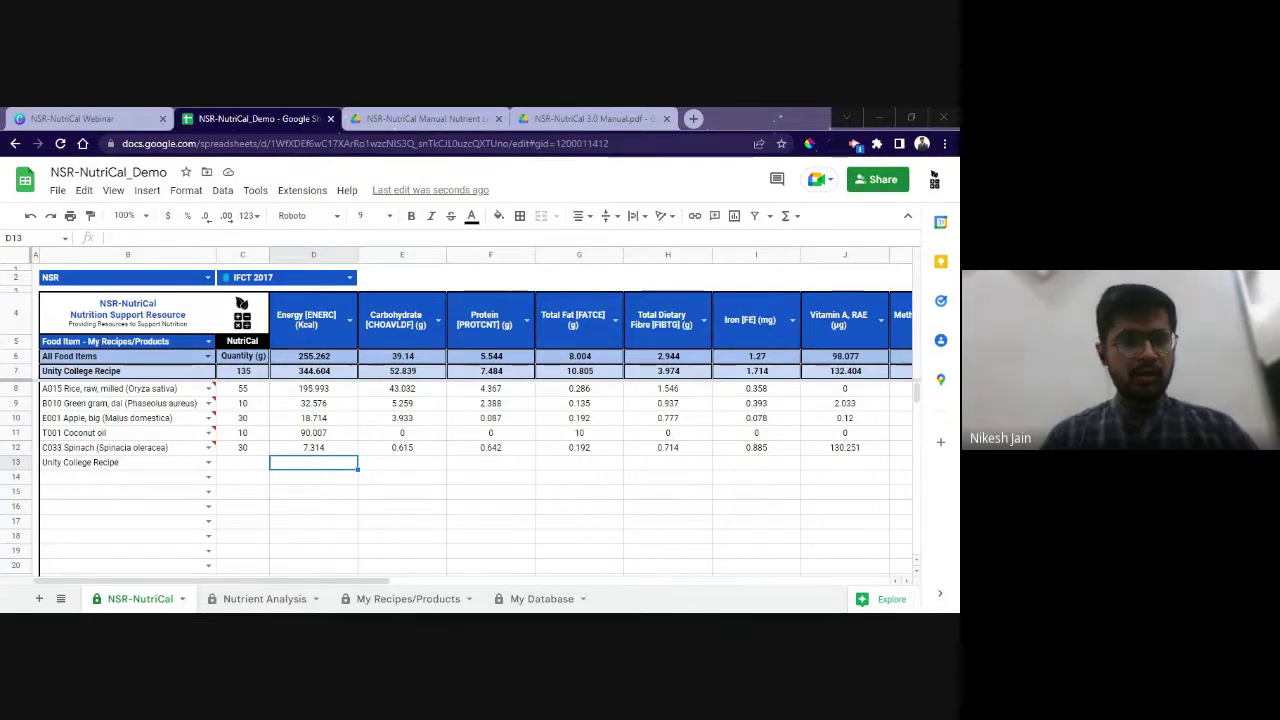
Copy the NSR-NutriCal sheet to a new spreadsheet and open the copied spreadsheet
click(182, 599)
mouse_move(115, 400)
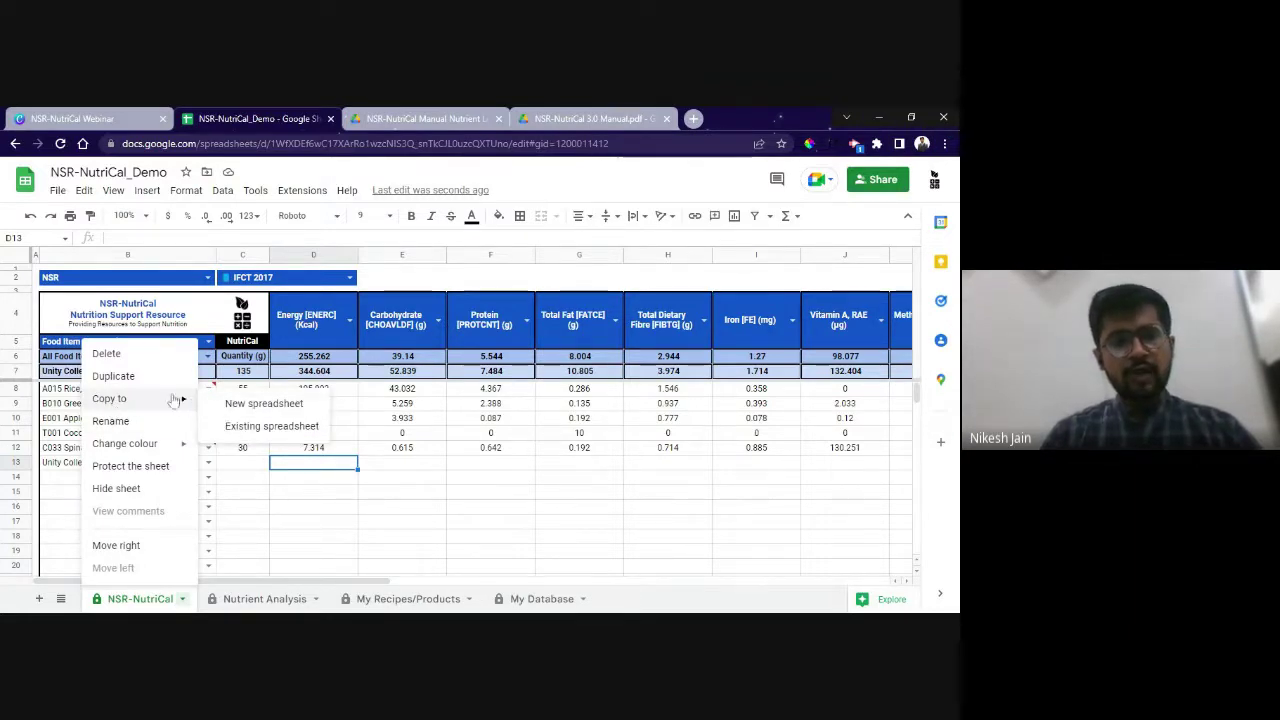
click(265, 408)
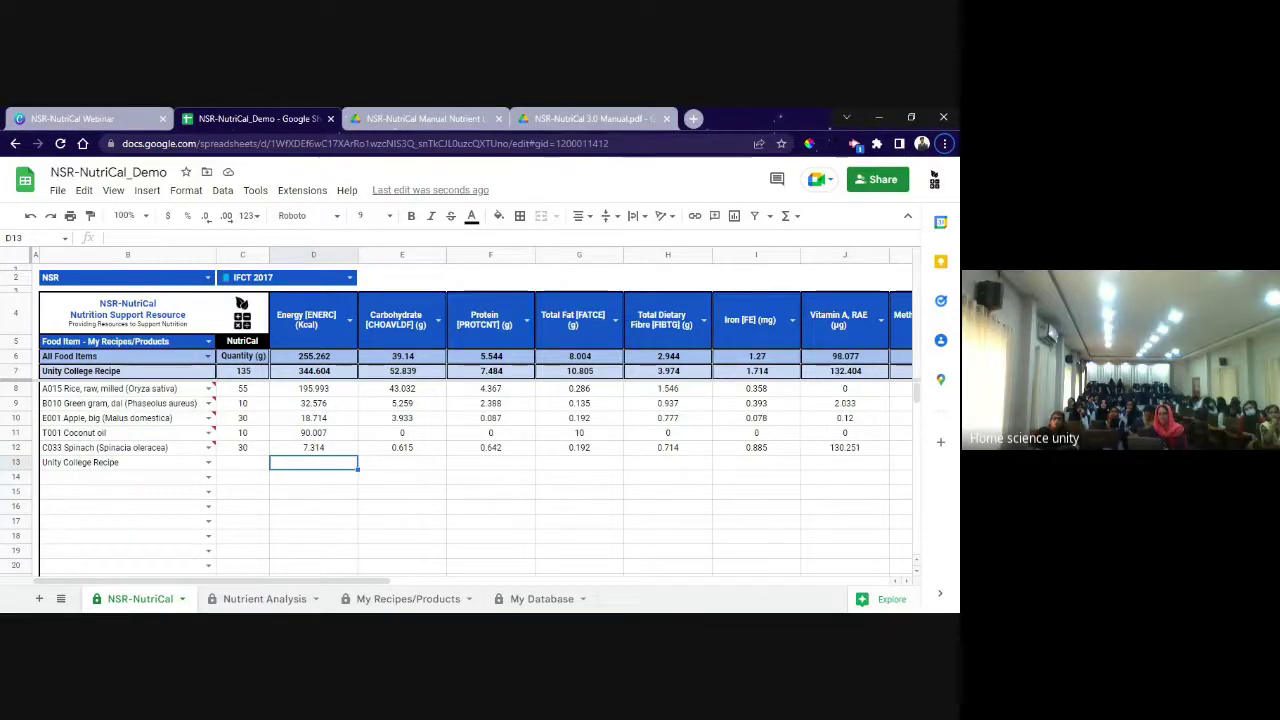
click(183, 599)
mouse_move(160, 399)
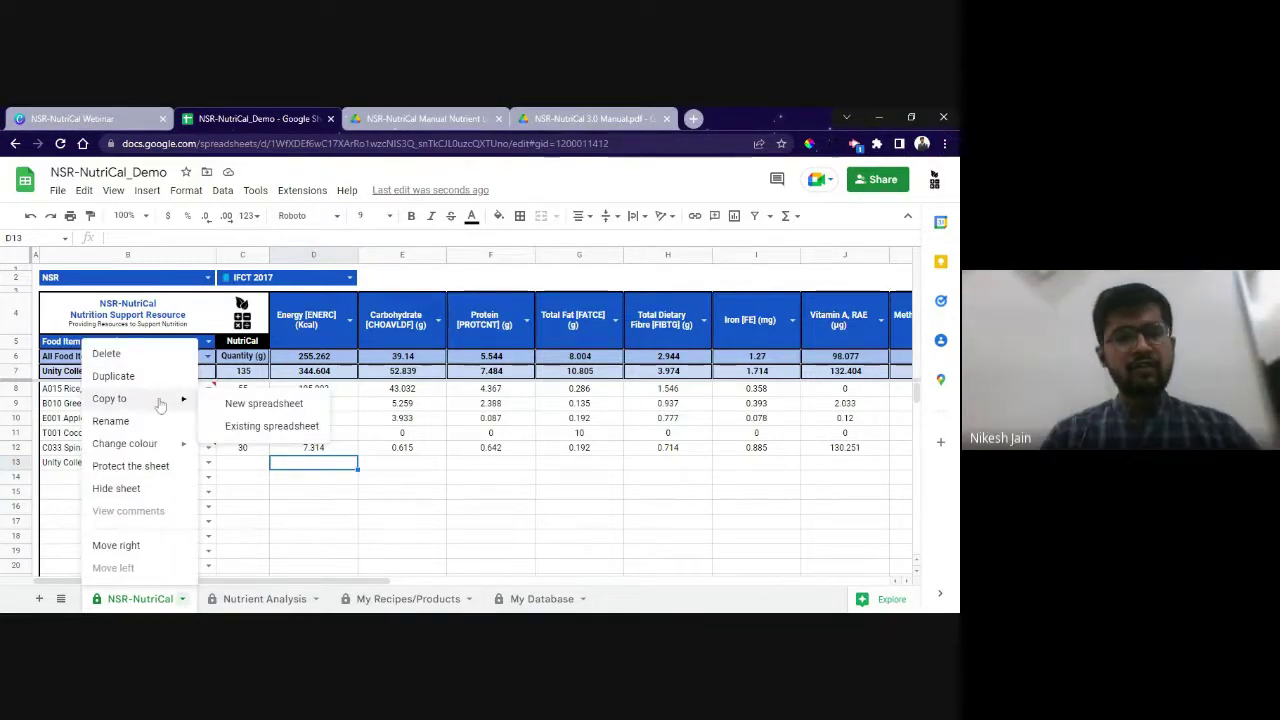
click(230, 404)
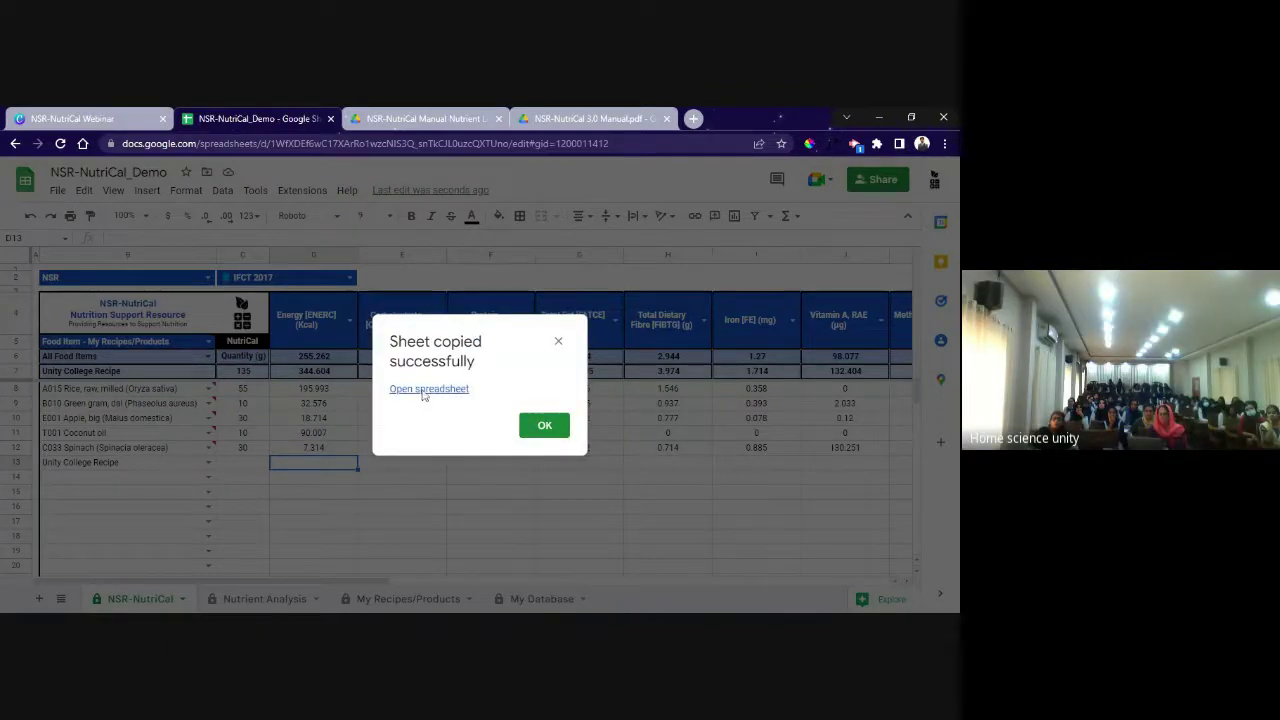
click(422, 390)
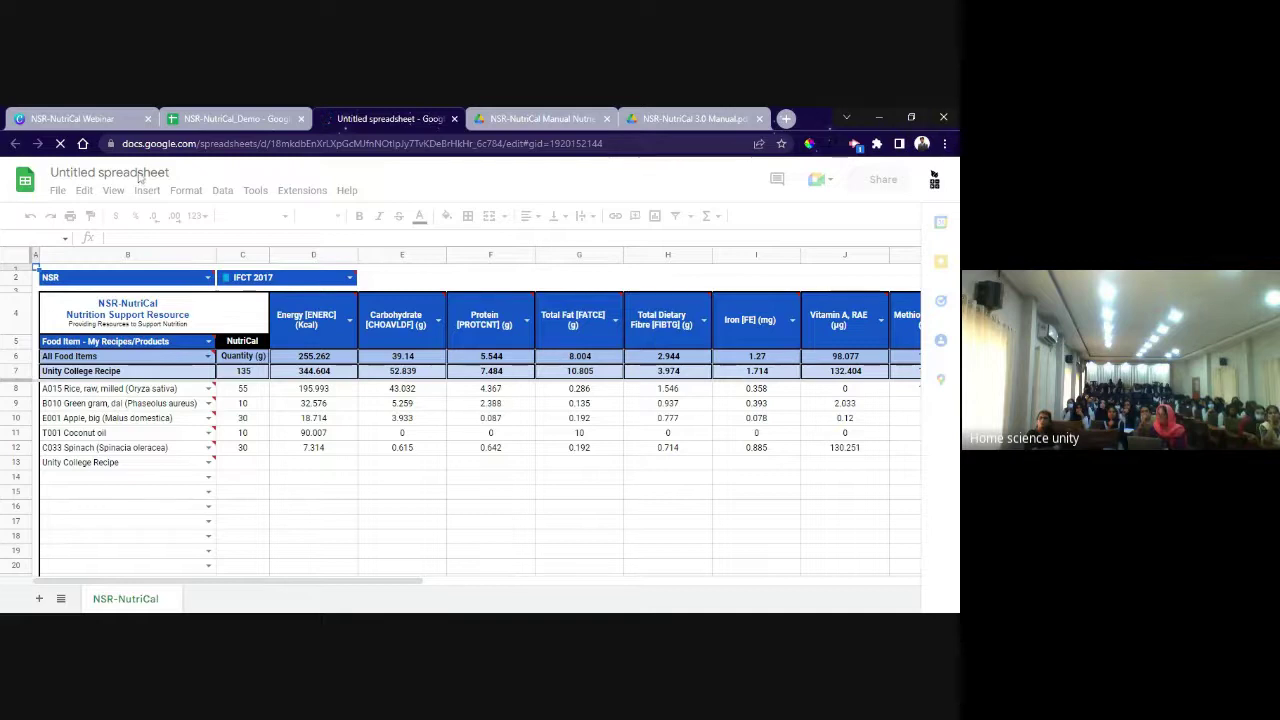
Rename the copied spreadsheet as Case Study 01
double_click(138, 173)
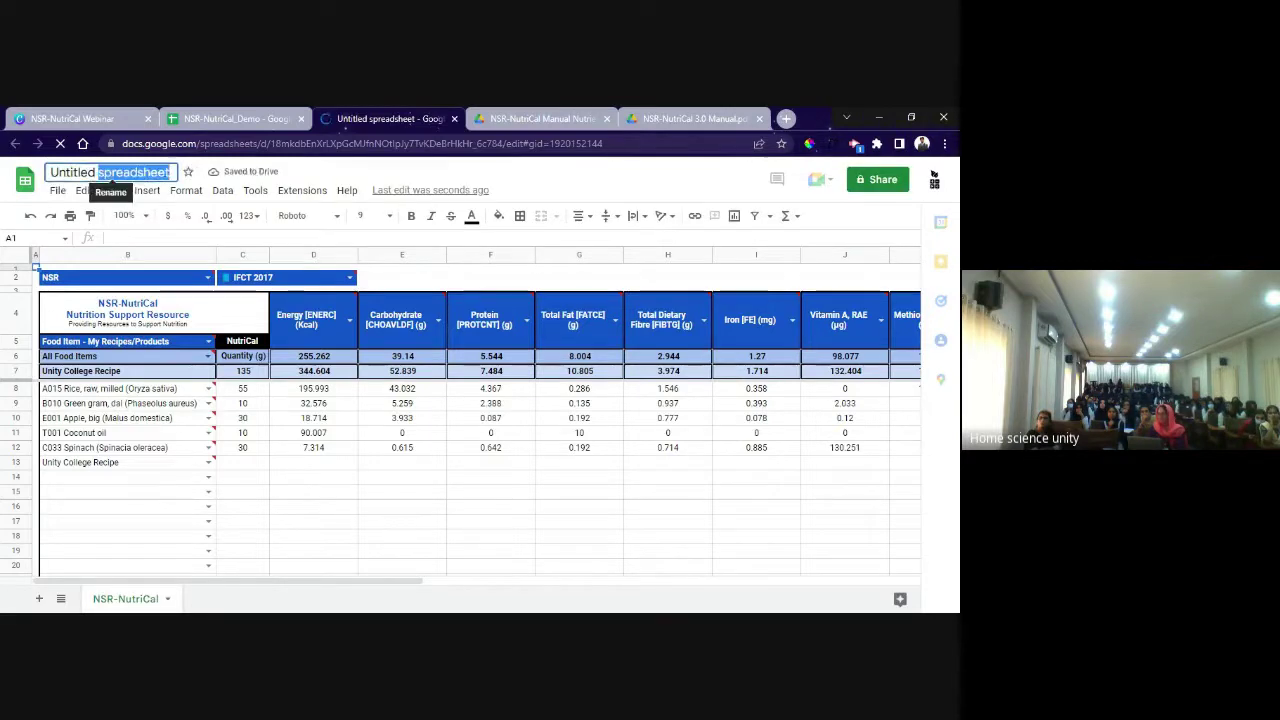
drag(137, 173, 50, 173)
key(ctrl+a)
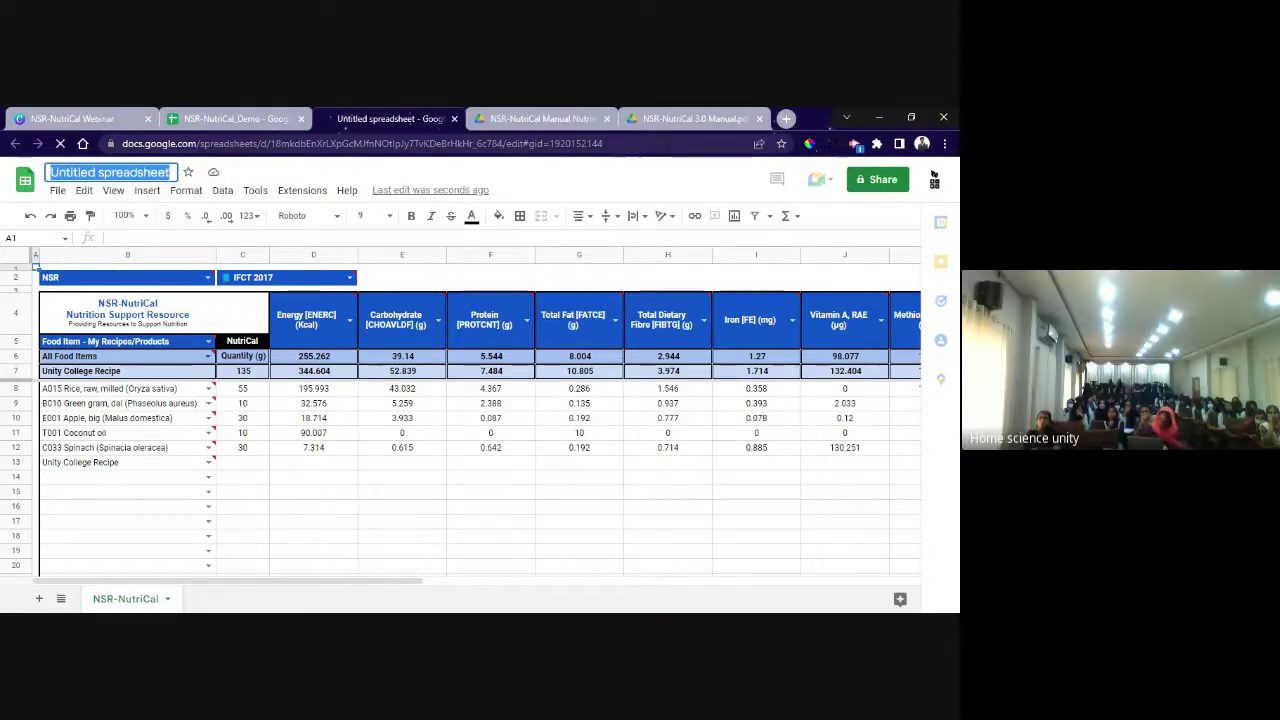
text(Ca)
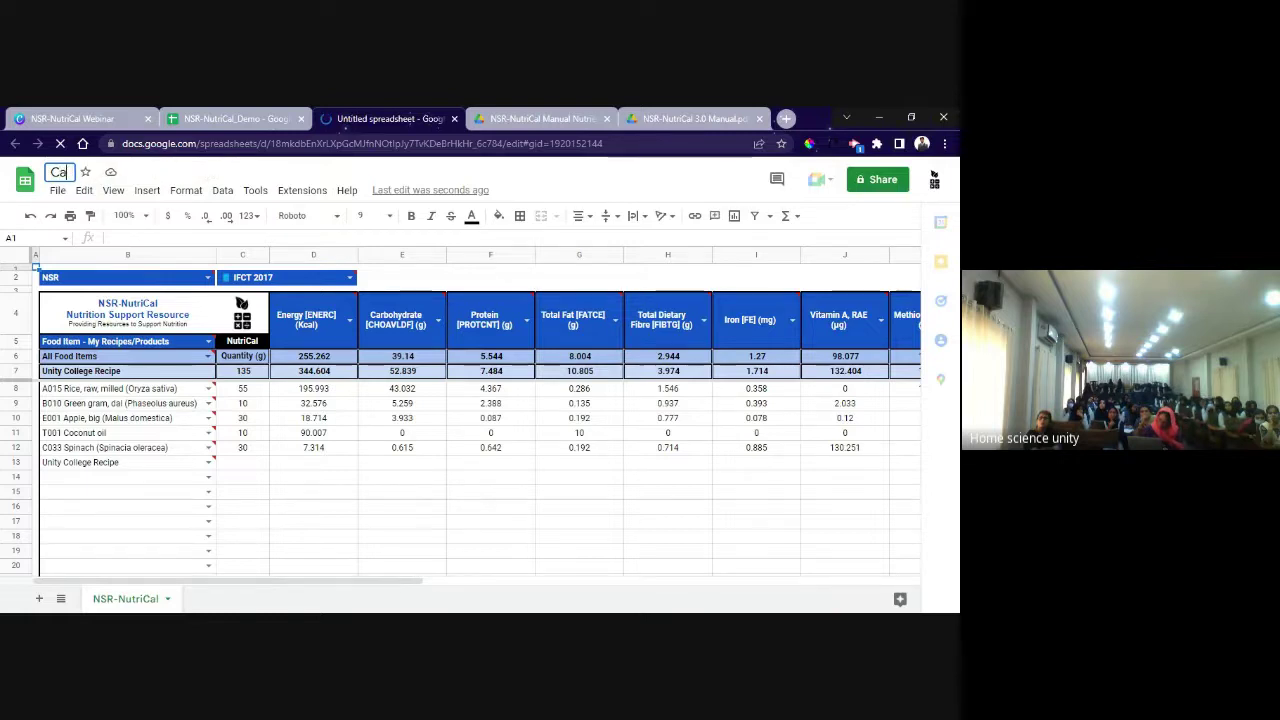
text(se Stu)
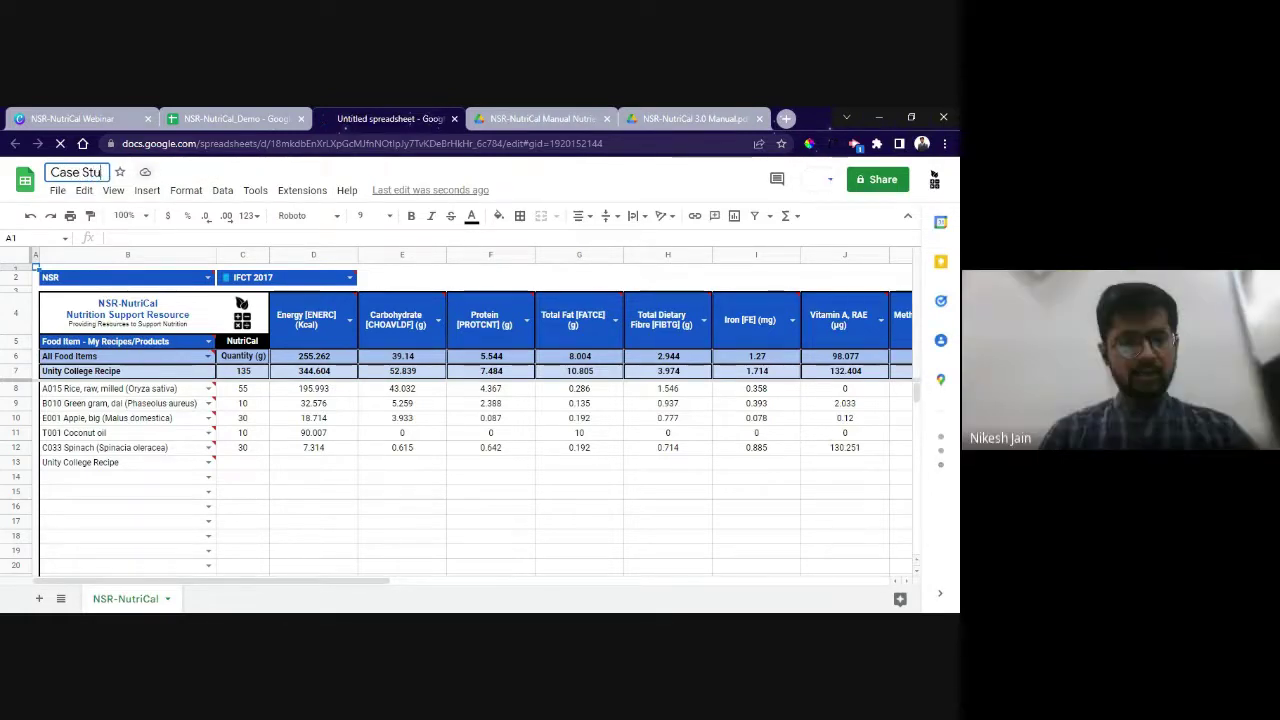
text(dy 01)
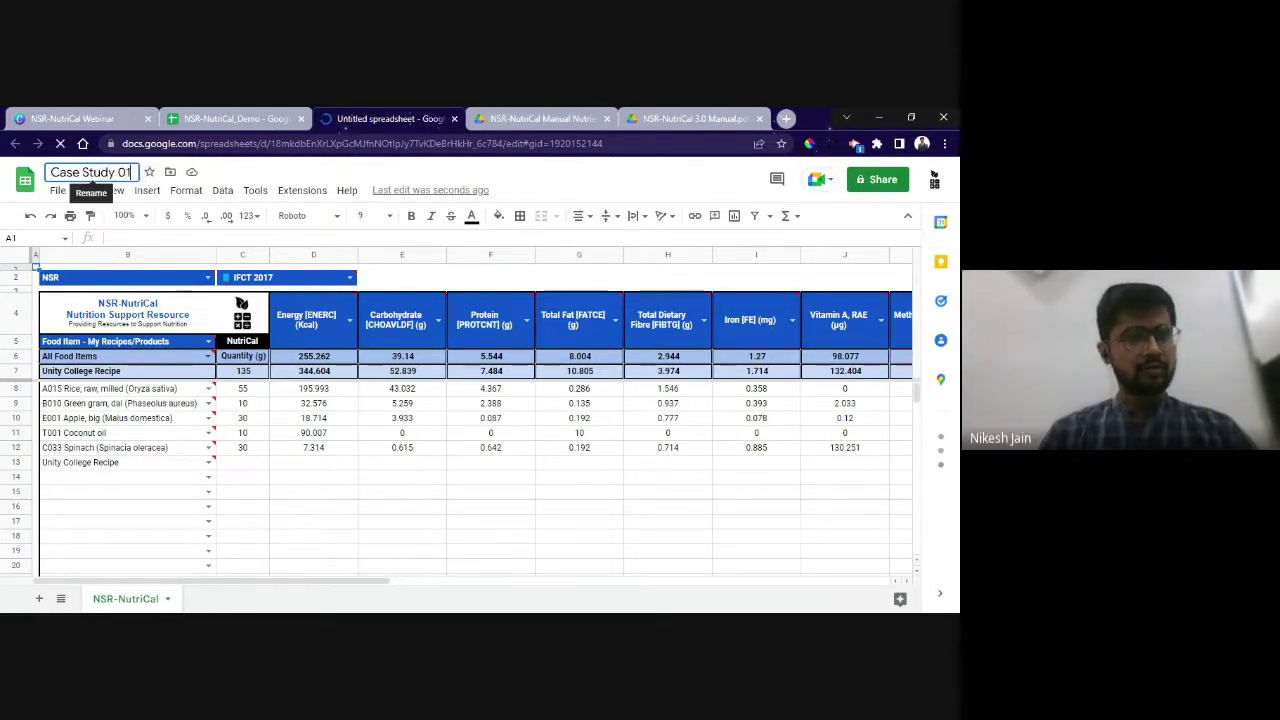
click(320, 486)
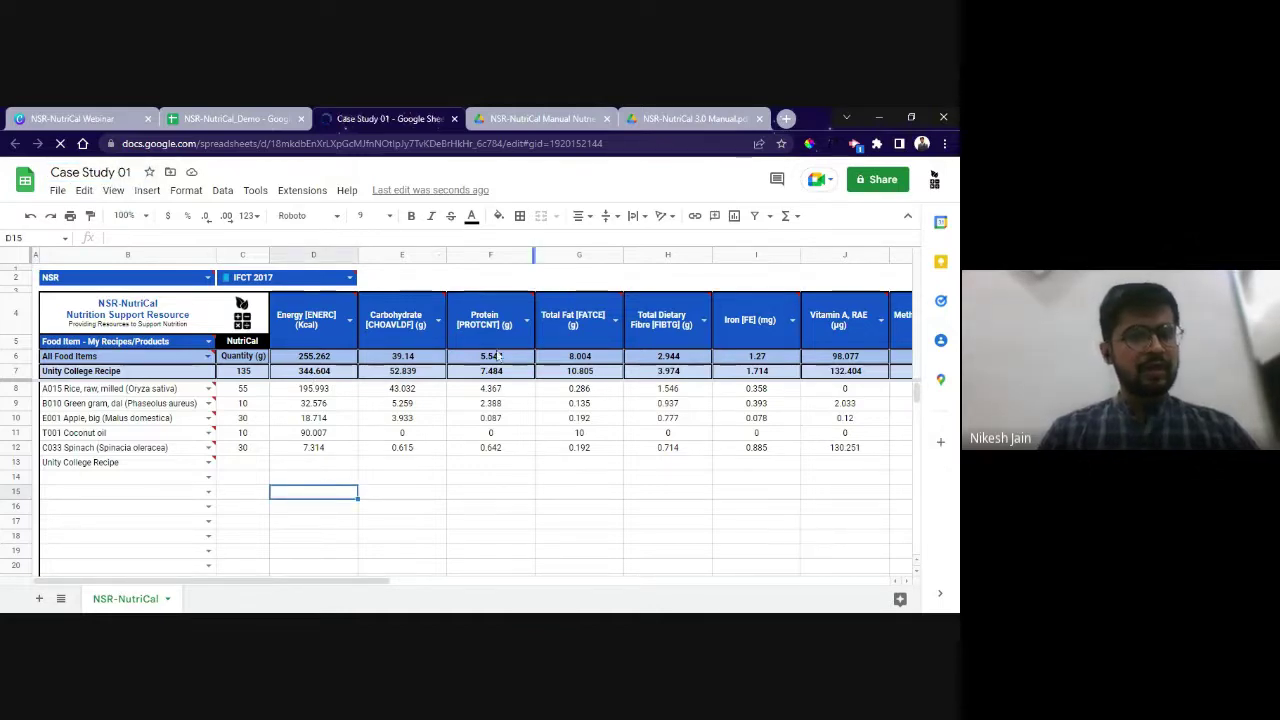
Dismiss the sheet copy confirmation in NSR-NutriCal_Demo and return to the Case Study 01 spreadsheet
click(236, 118)
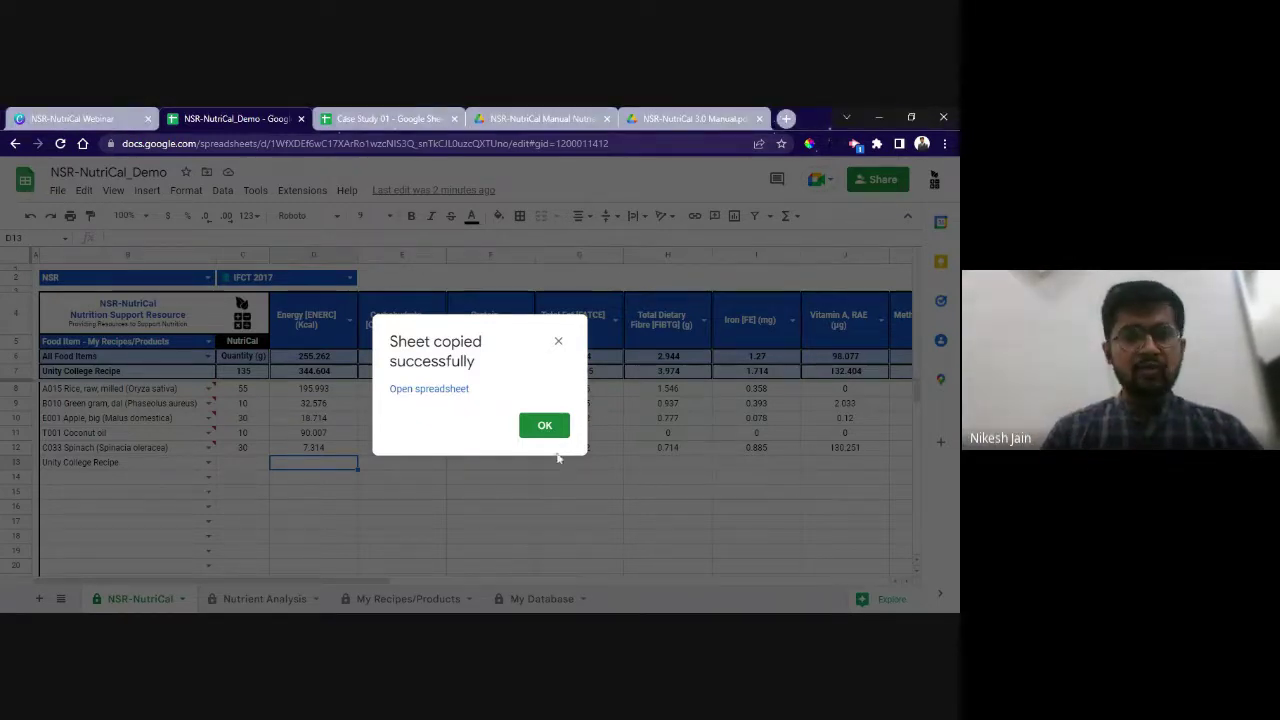
click(544, 425)
click(400, 118)
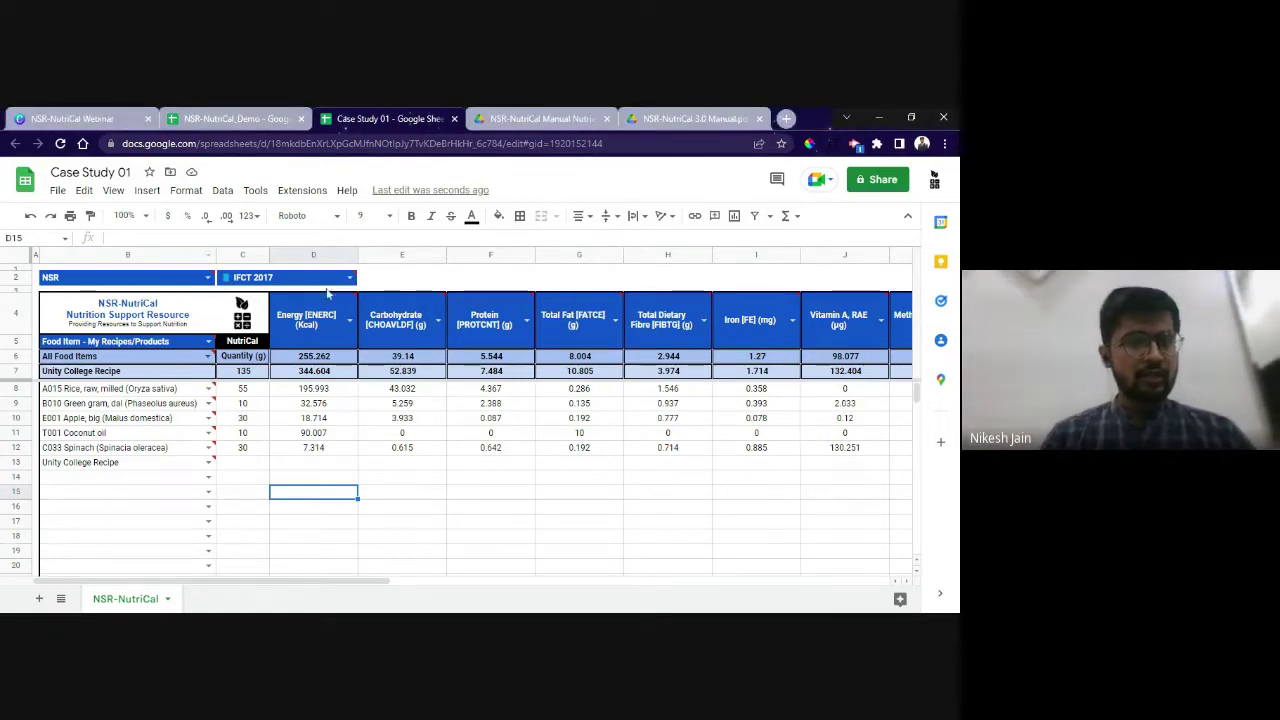
Compare the sheets in NSR-NutriCal_Demo with the copied sheet in Case Study 01, checking the IFCT 2017 source cell
click(258, 116)
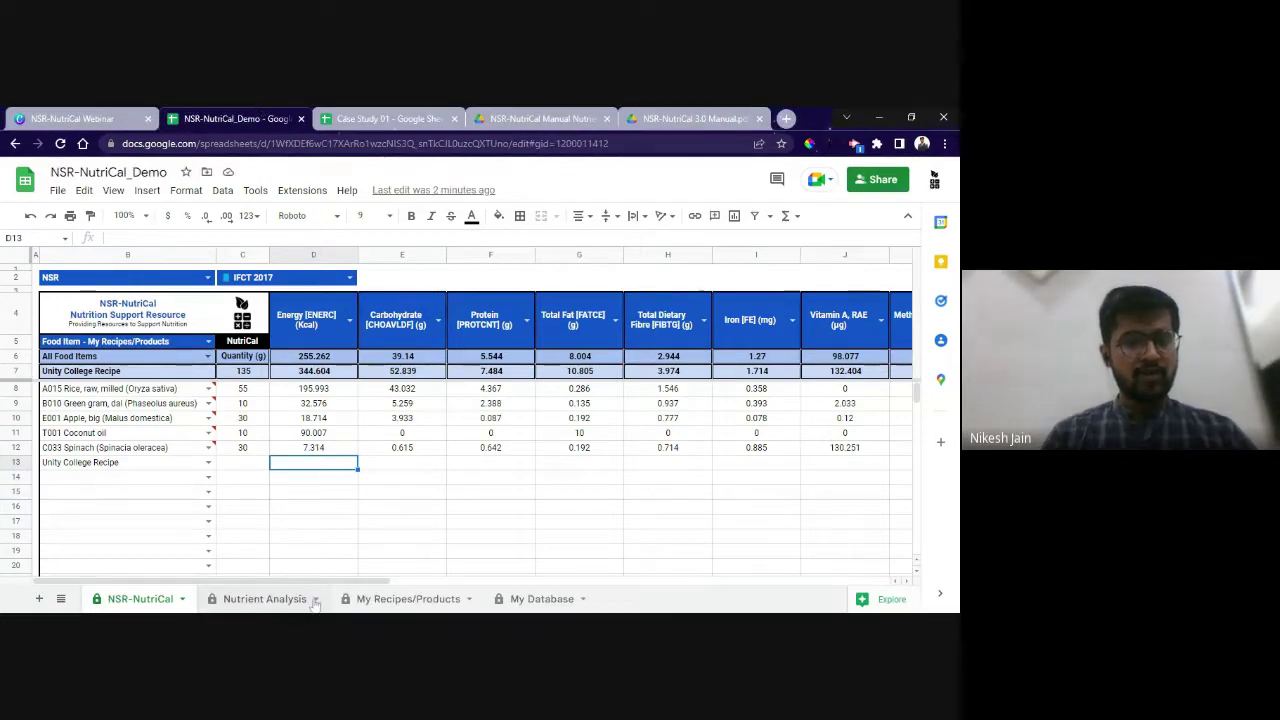
click(312, 600)
click(316, 600)
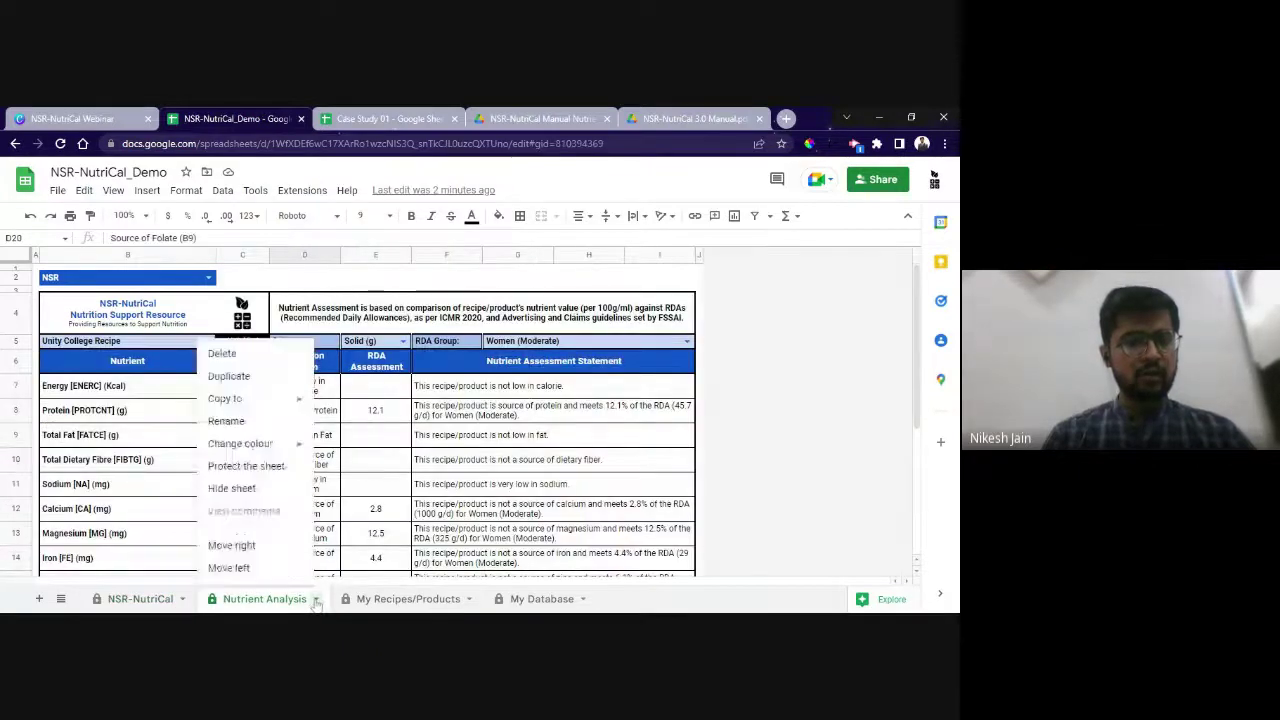
click(140, 598)
click(385, 118)
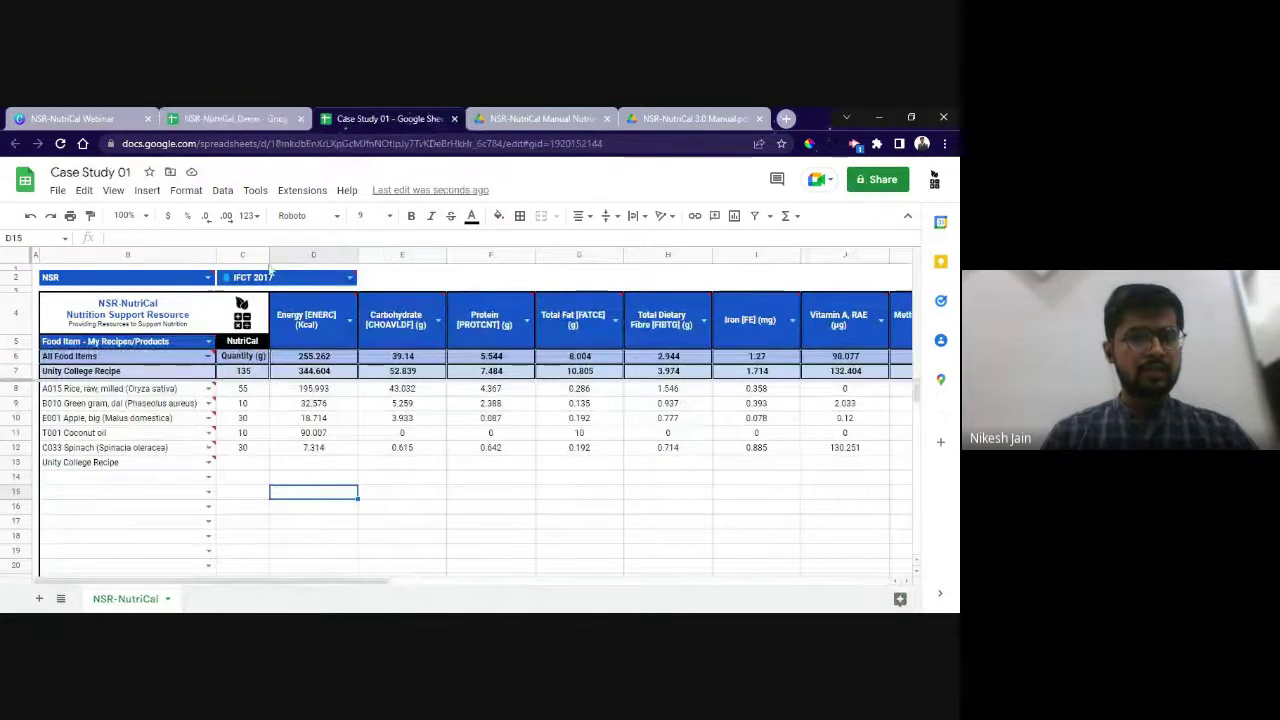
mouse_move(320, 279)
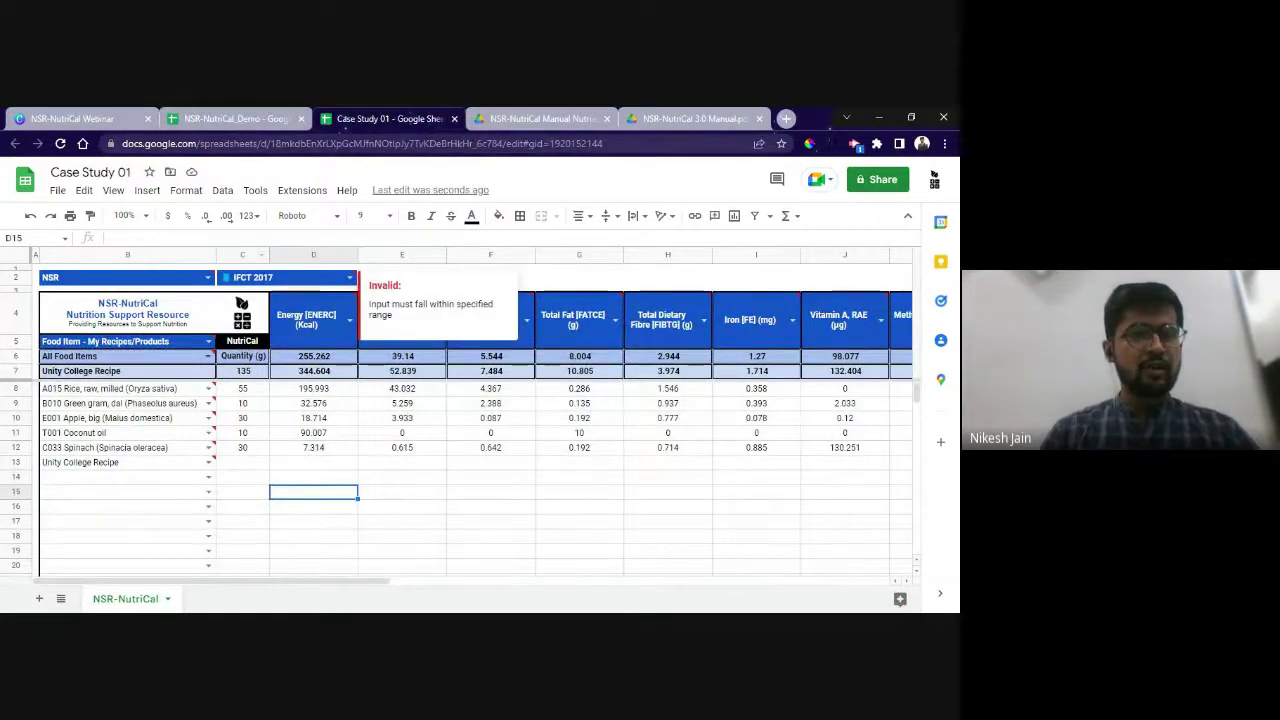
Clear the NSR-NutriCal sheet in NSR-NutriCal_Demo using the NSR-NutriCal Reset action
click(235, 118)
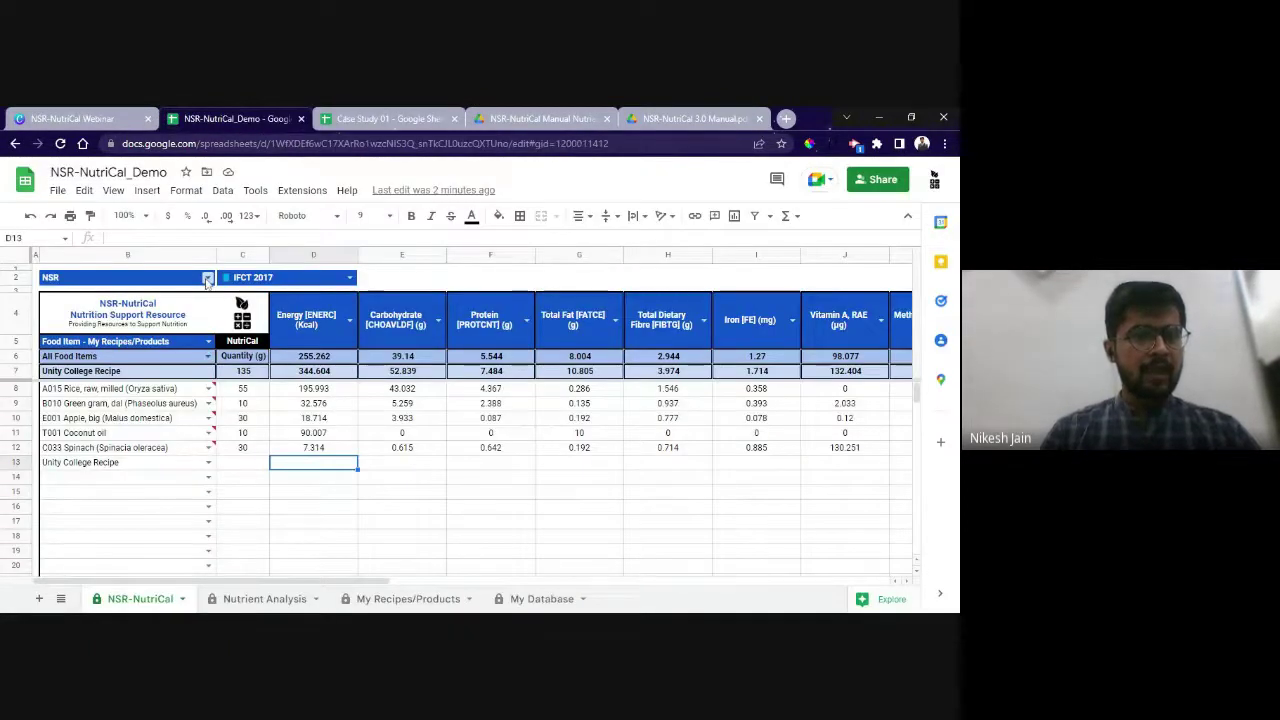
click(207, 279)
click(96, 350)
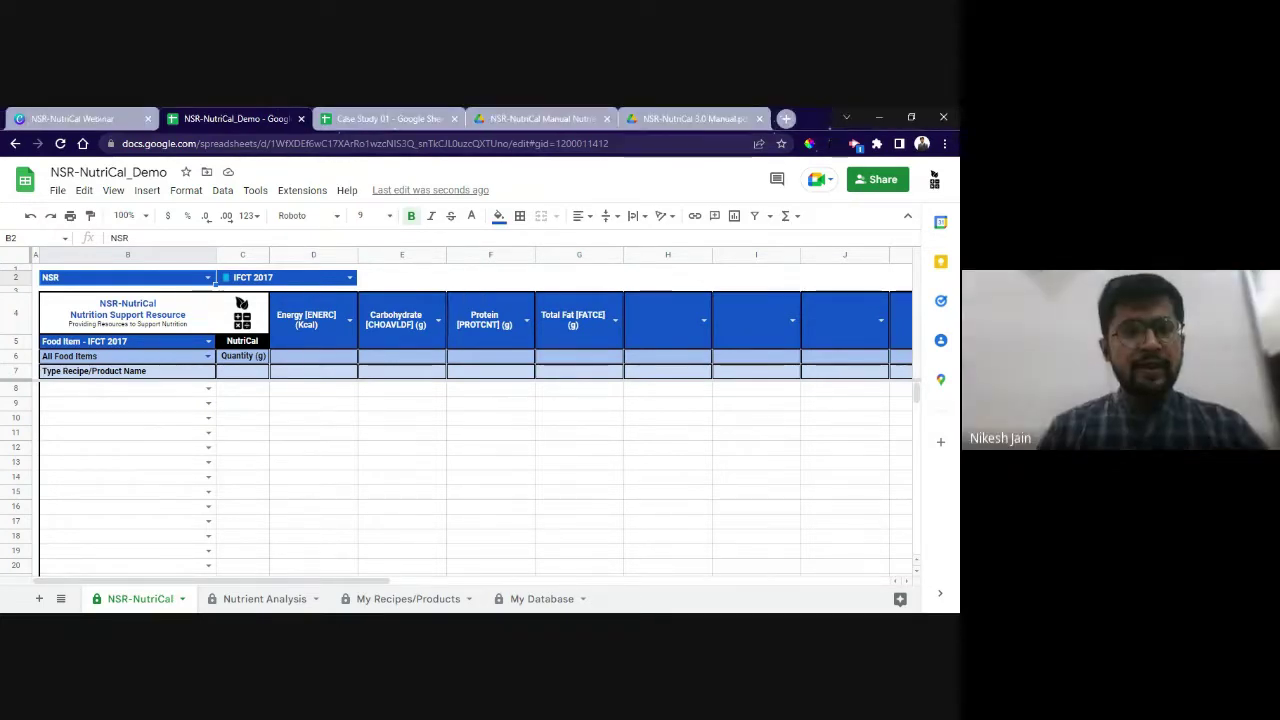
Copy the five ingredients and quantities in B8:C12 from Case Study 01 into NSR-NutriCal_Demo at B8, pasting values only
click(390, 118)
drag(128, 388, 242, 447)
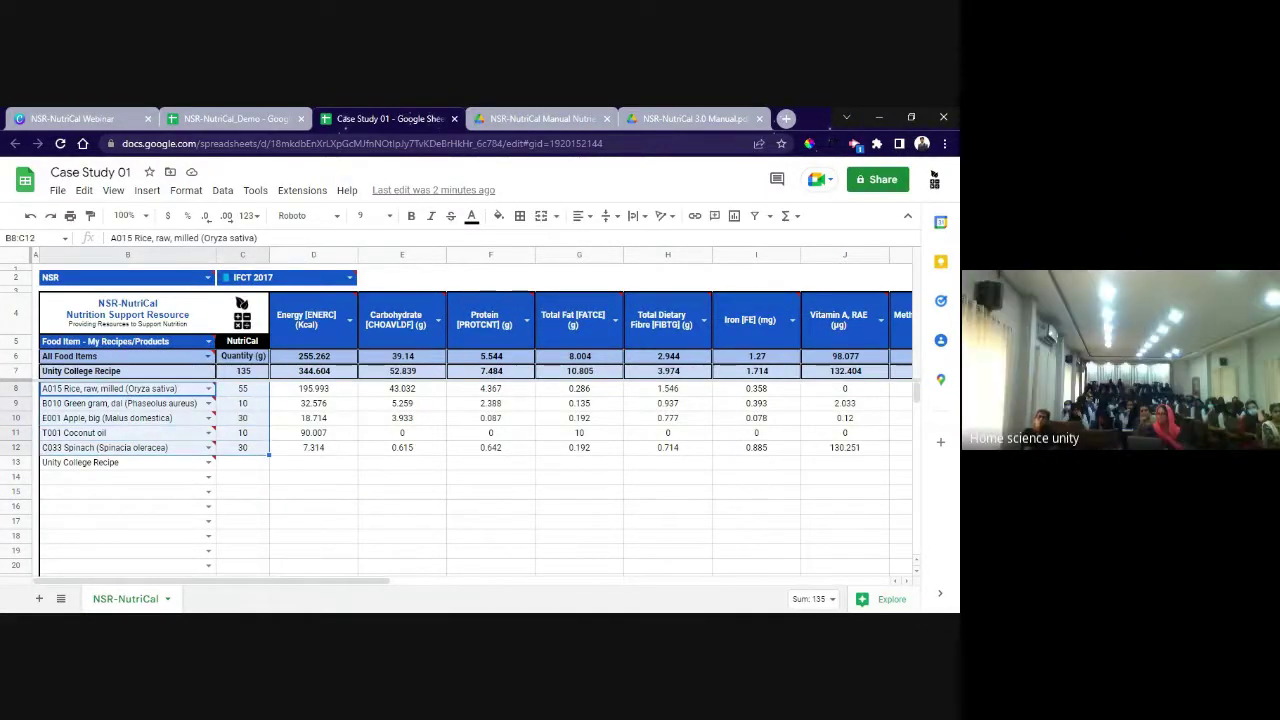
click(209, 116)
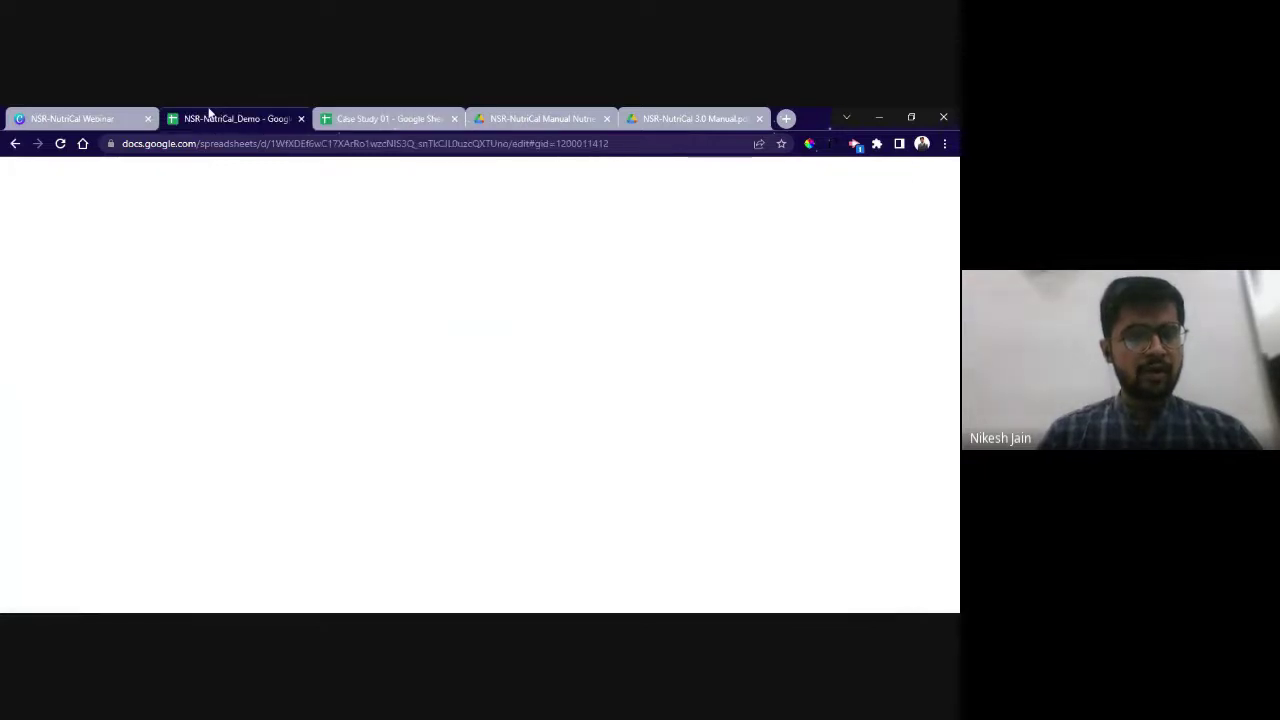
click(165, 395)
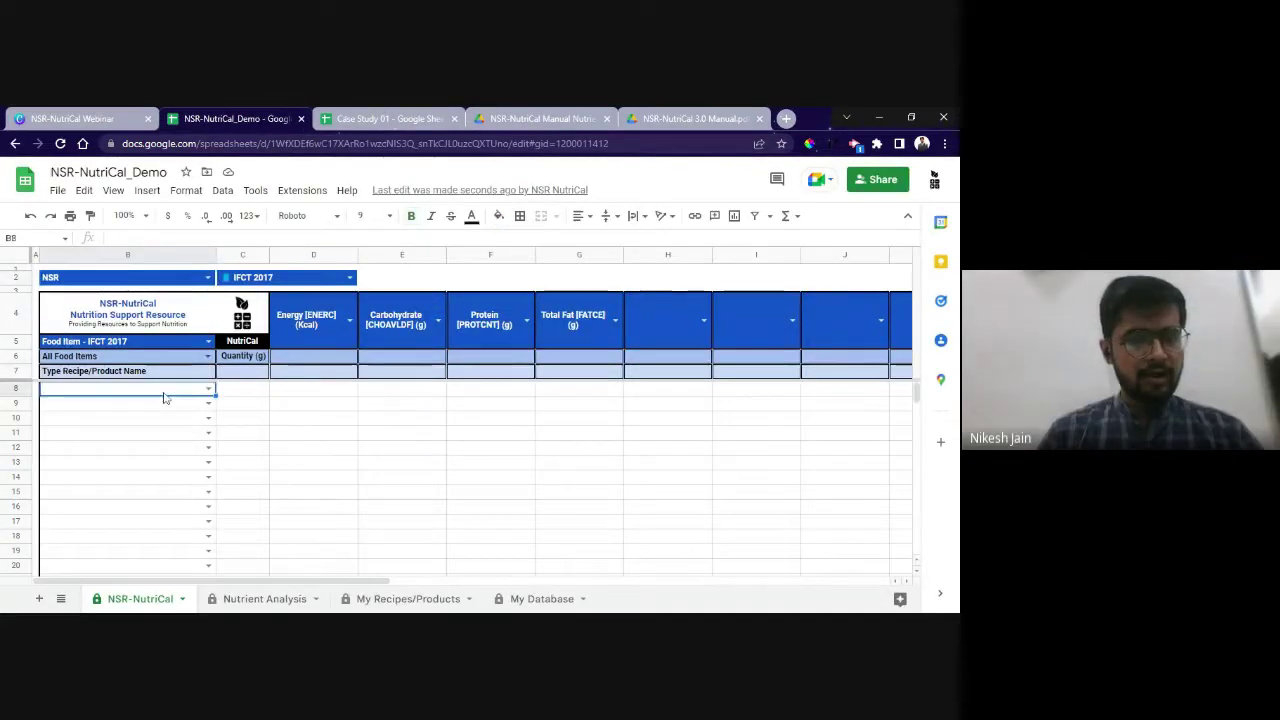
key(ctrl+v)
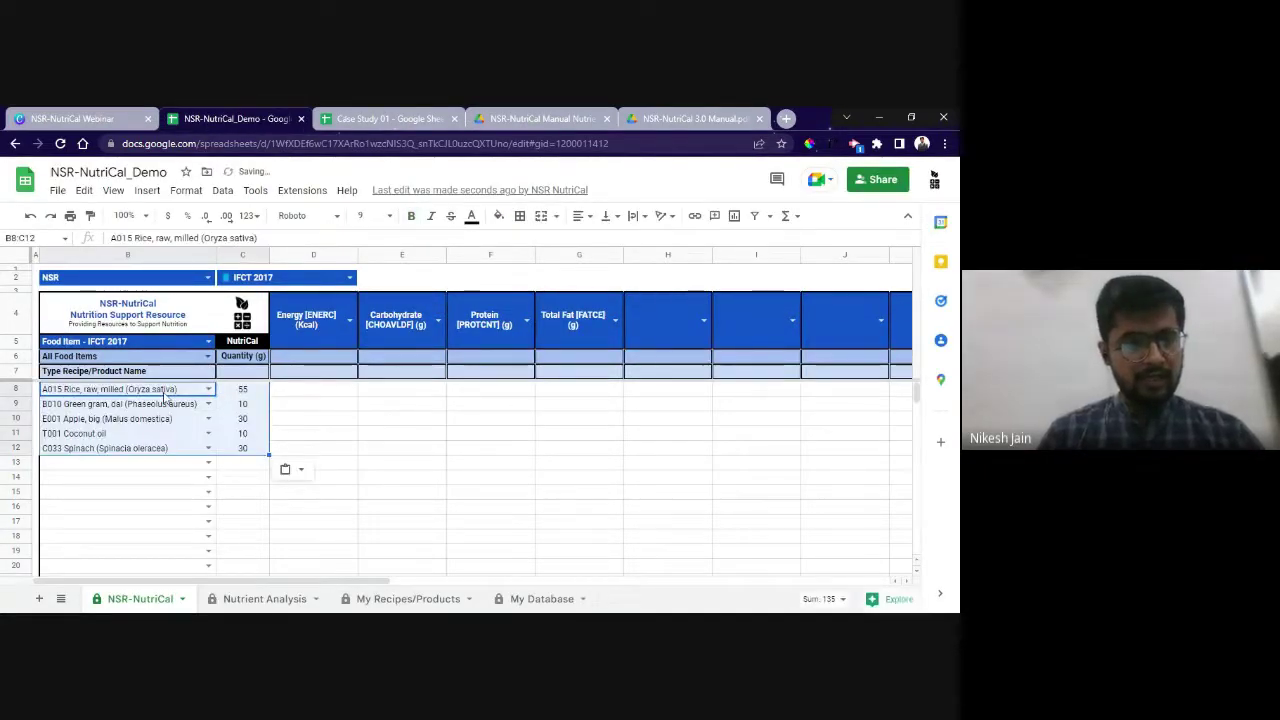
click(292, 472)
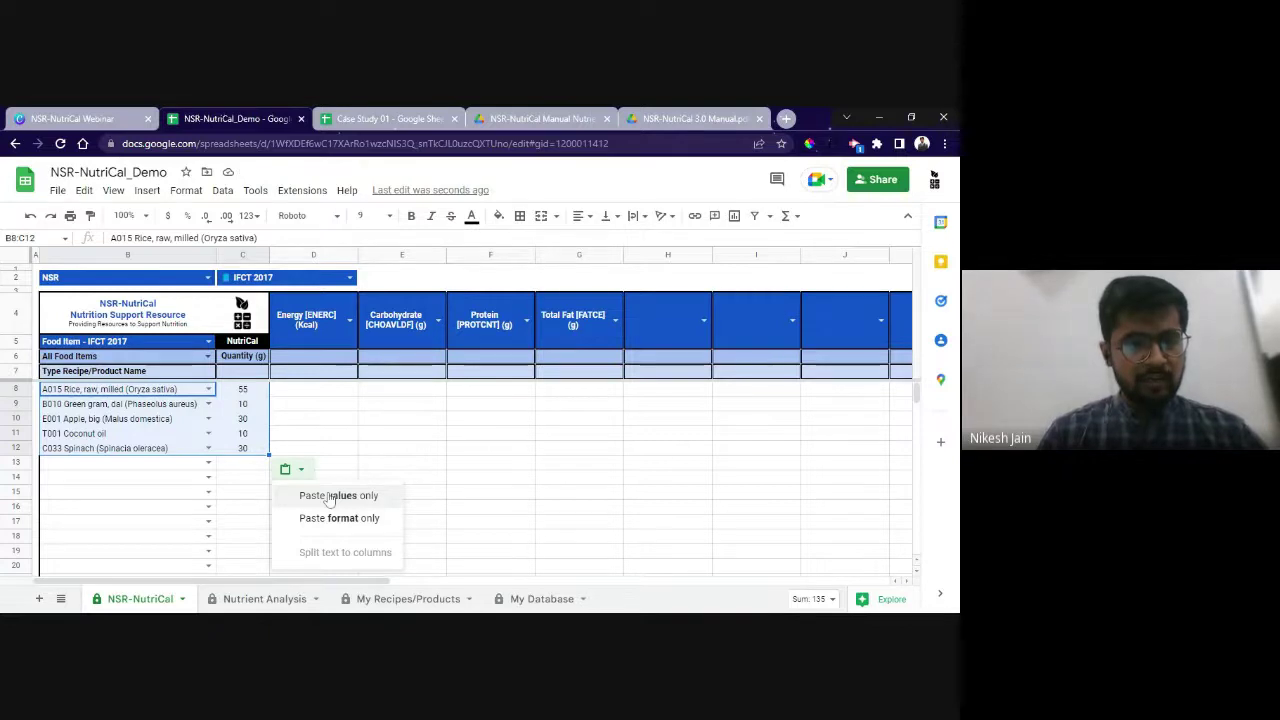
click(329, 496)
Calculate the nutrients of the pasted ingredients using the NSR NutriCal action
click(188, 478)
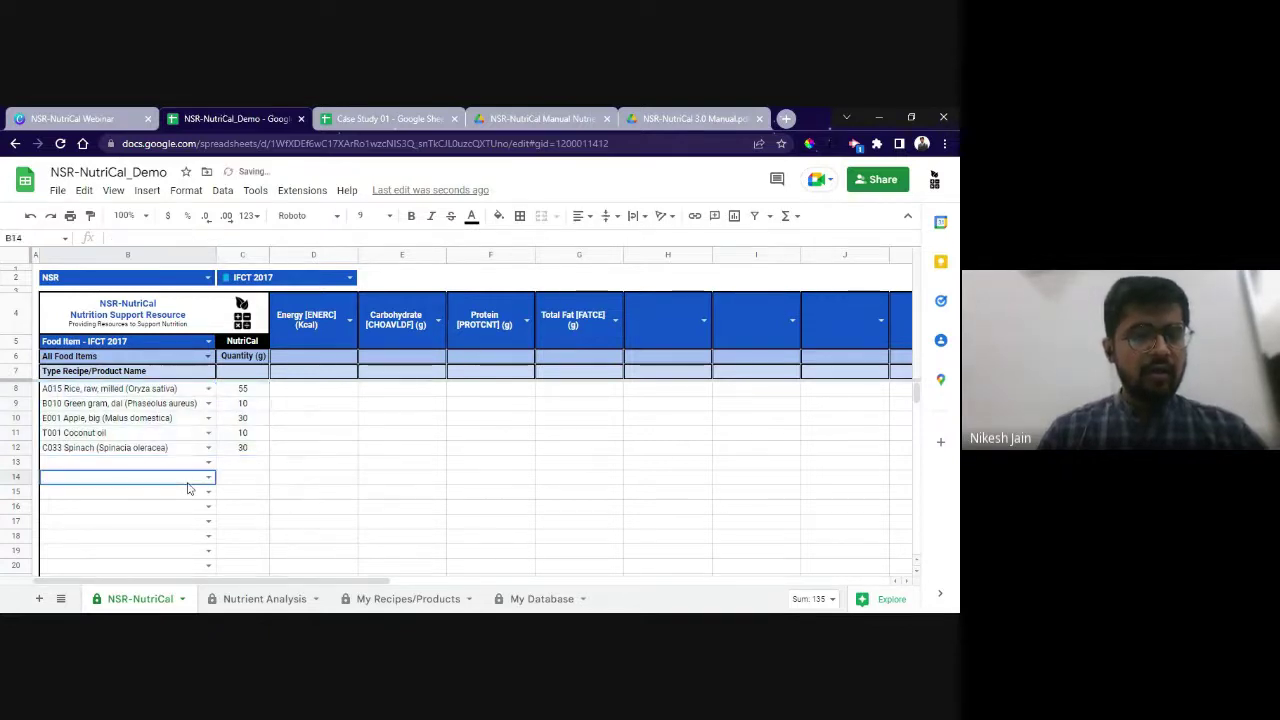
click(209, 280)
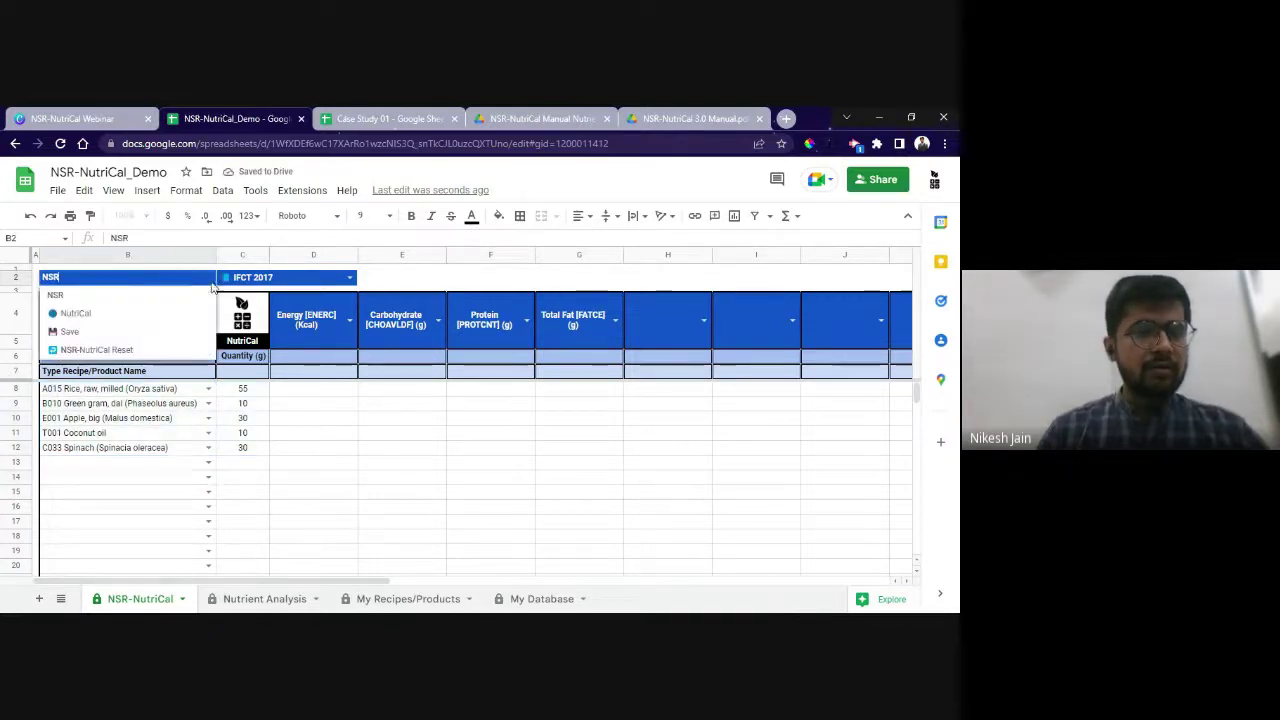
click(158, 313)
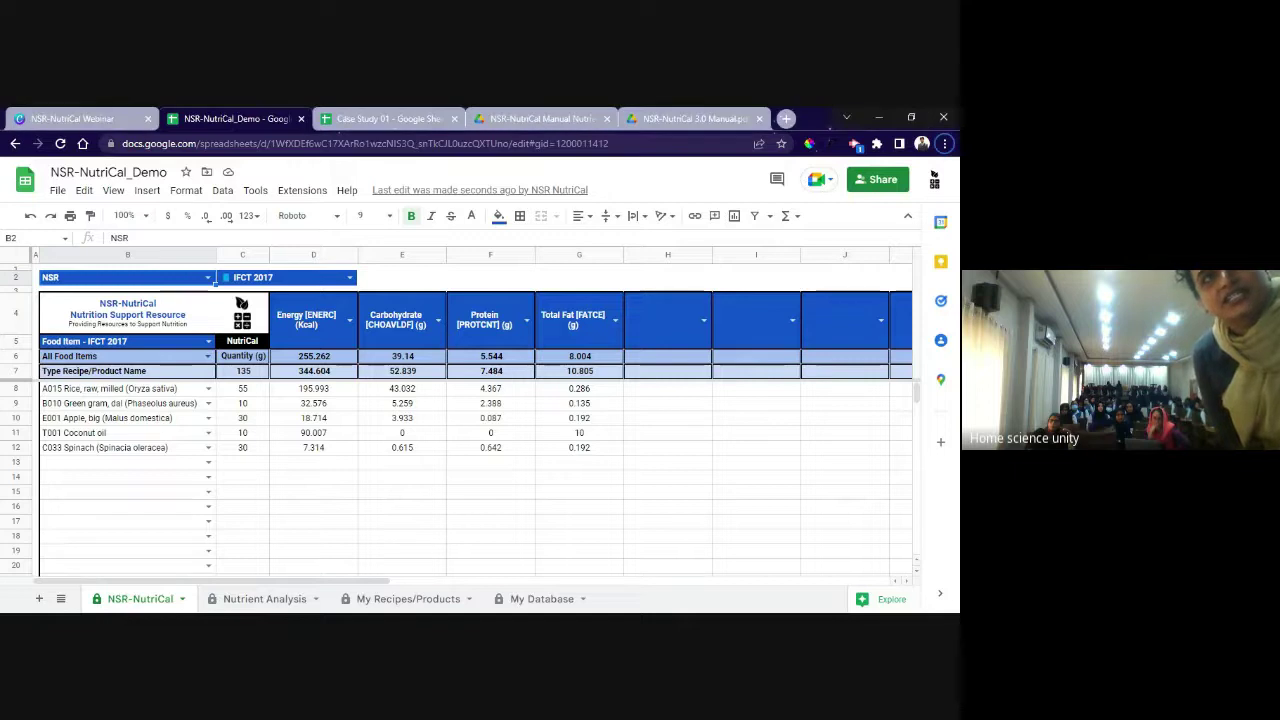
View the My Database sheet, and return to the food item source cell on the NSR-NutriCal sheet
click(519, 601)
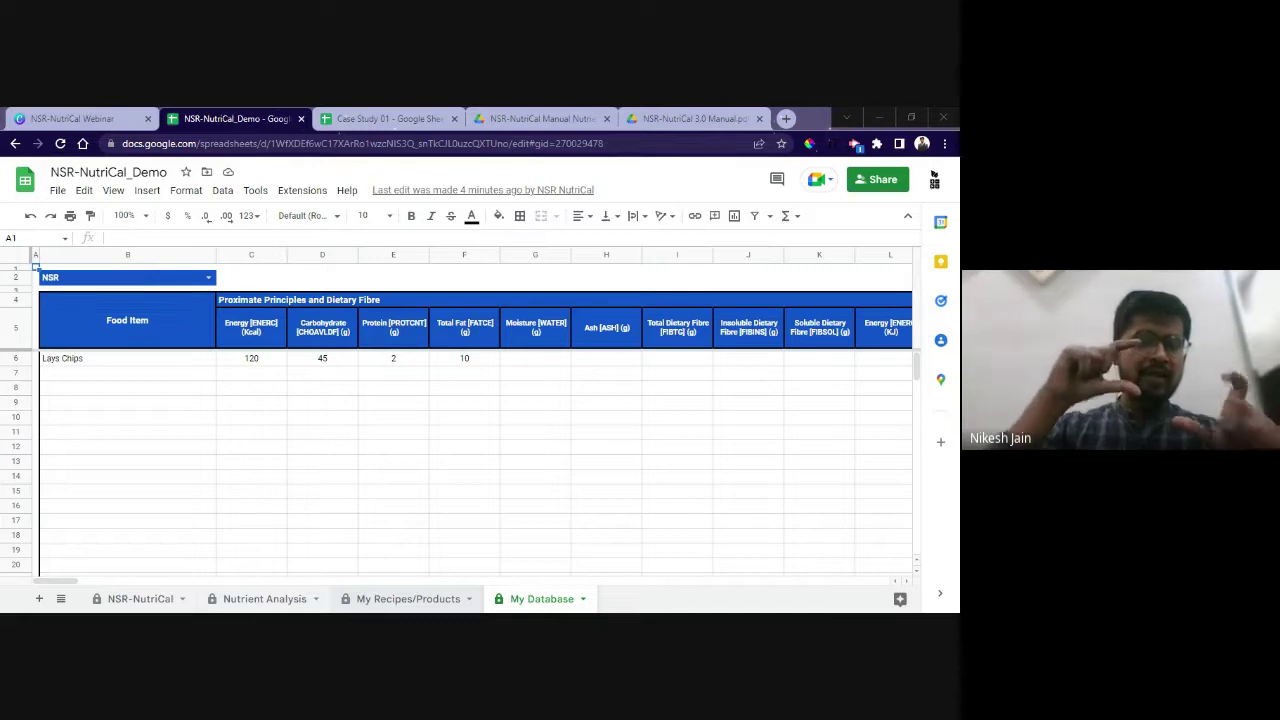
key(alt+Tab)
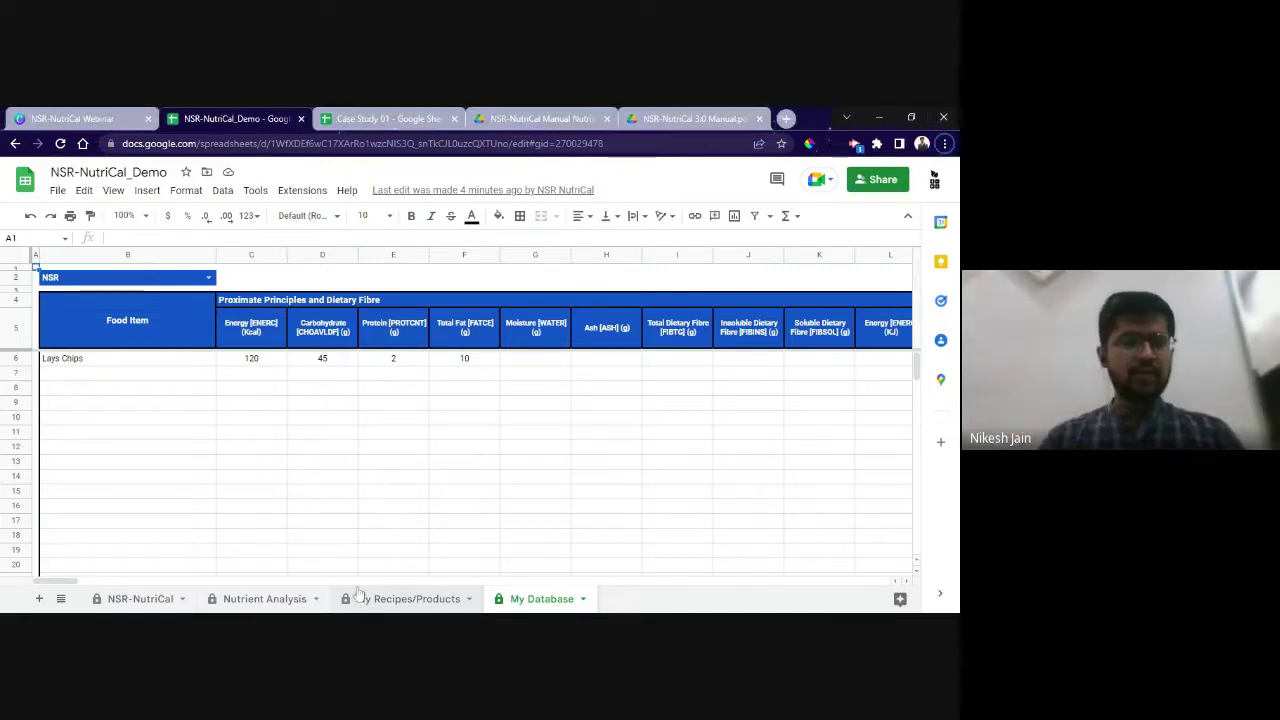
click(133, 599)
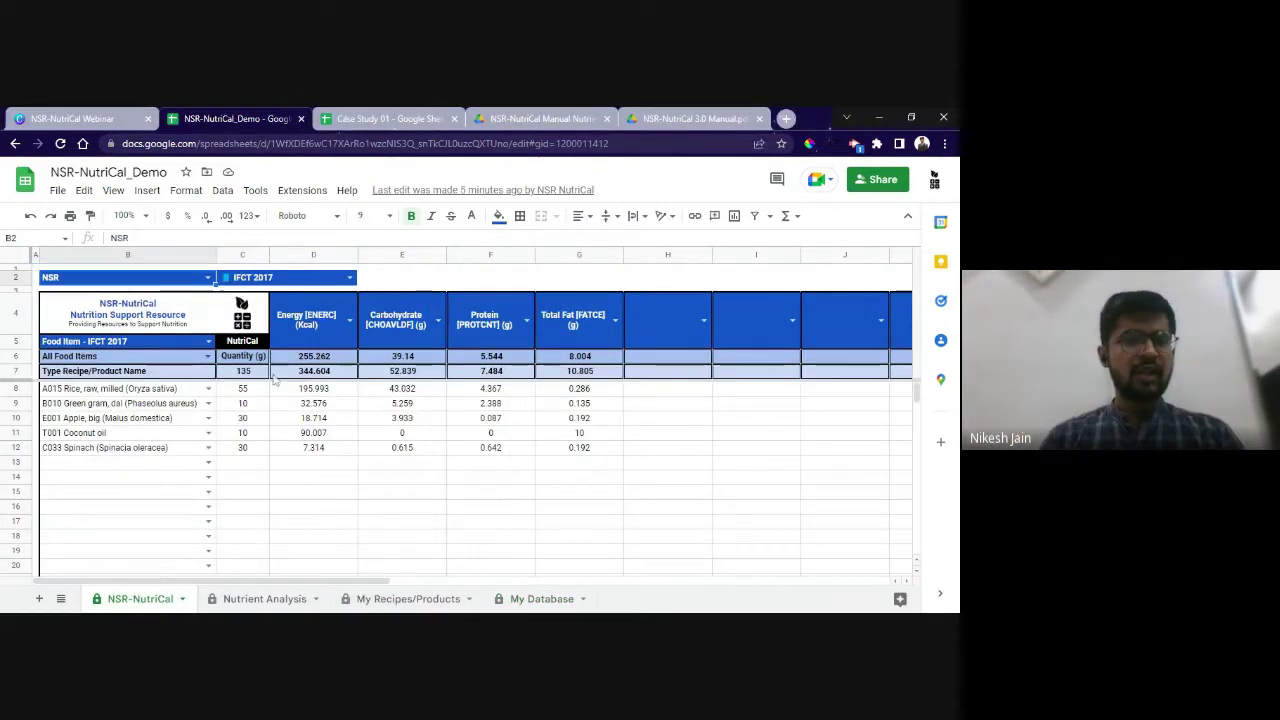
click(130, 343)
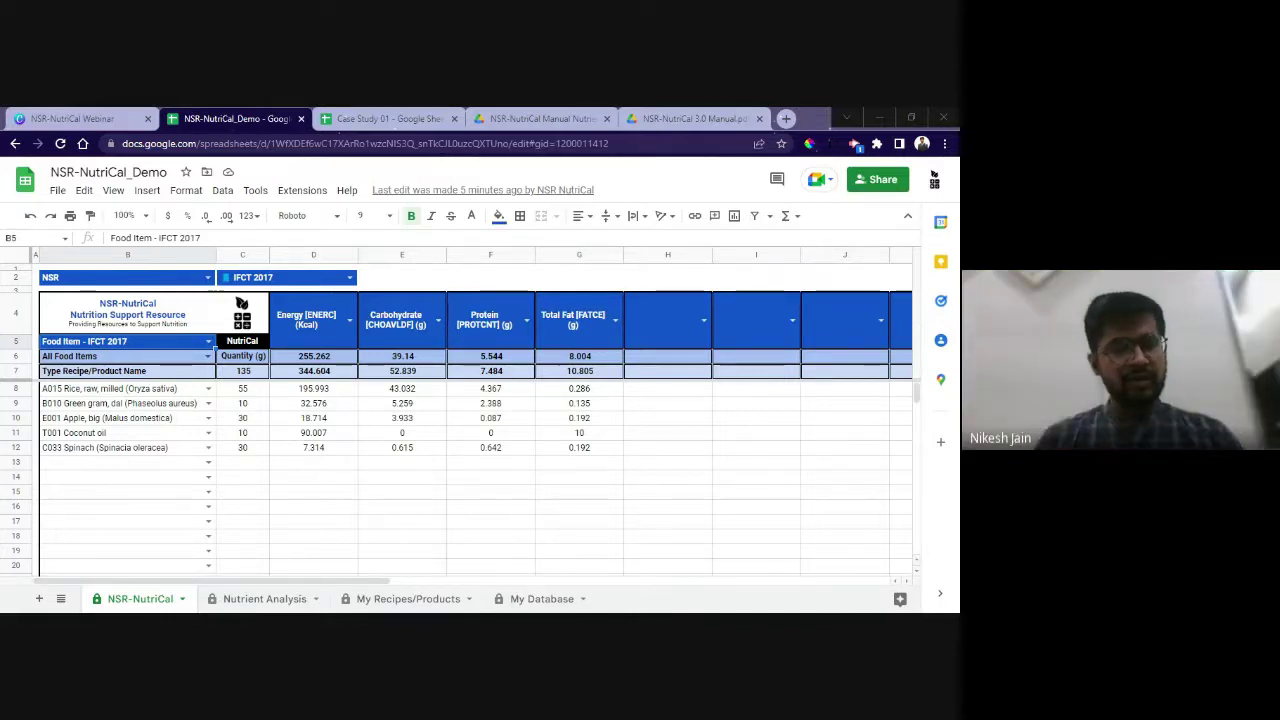
Revisit the Case Study 01 spreadsheet and switch to the NSR-NutriCal Webinar presentation in Canva
click(390, 115)
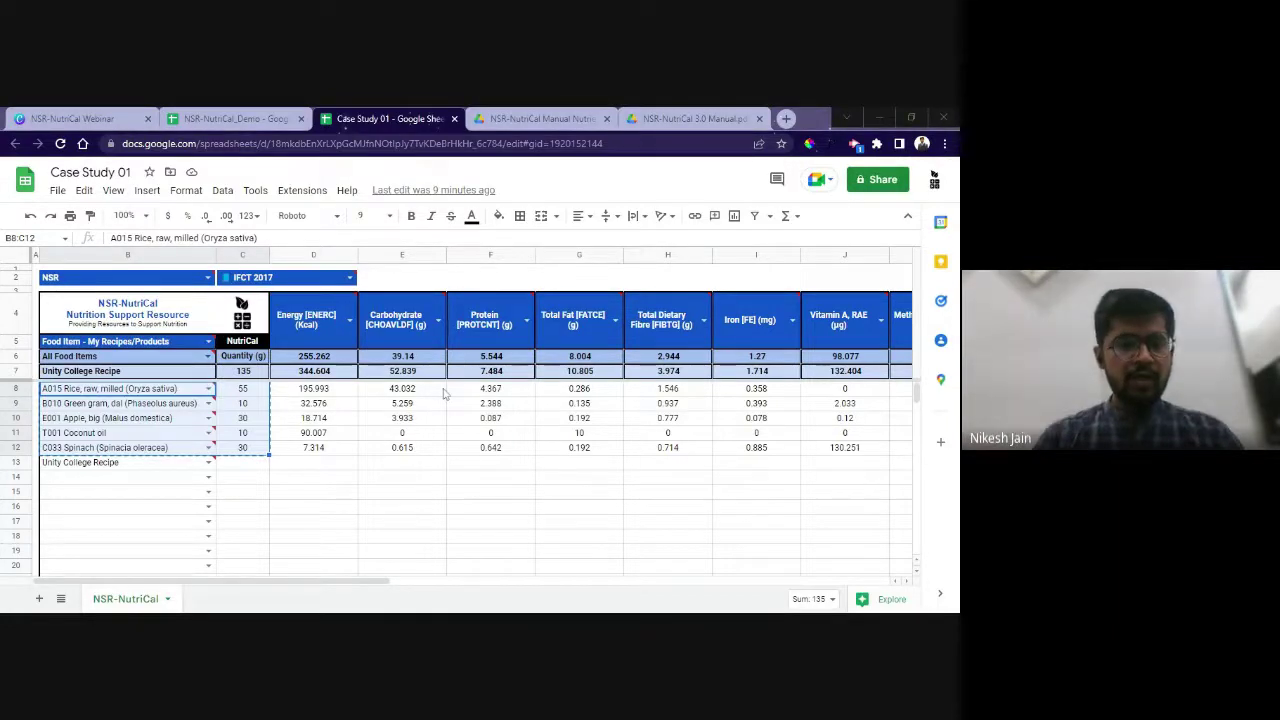
click(895, 182)
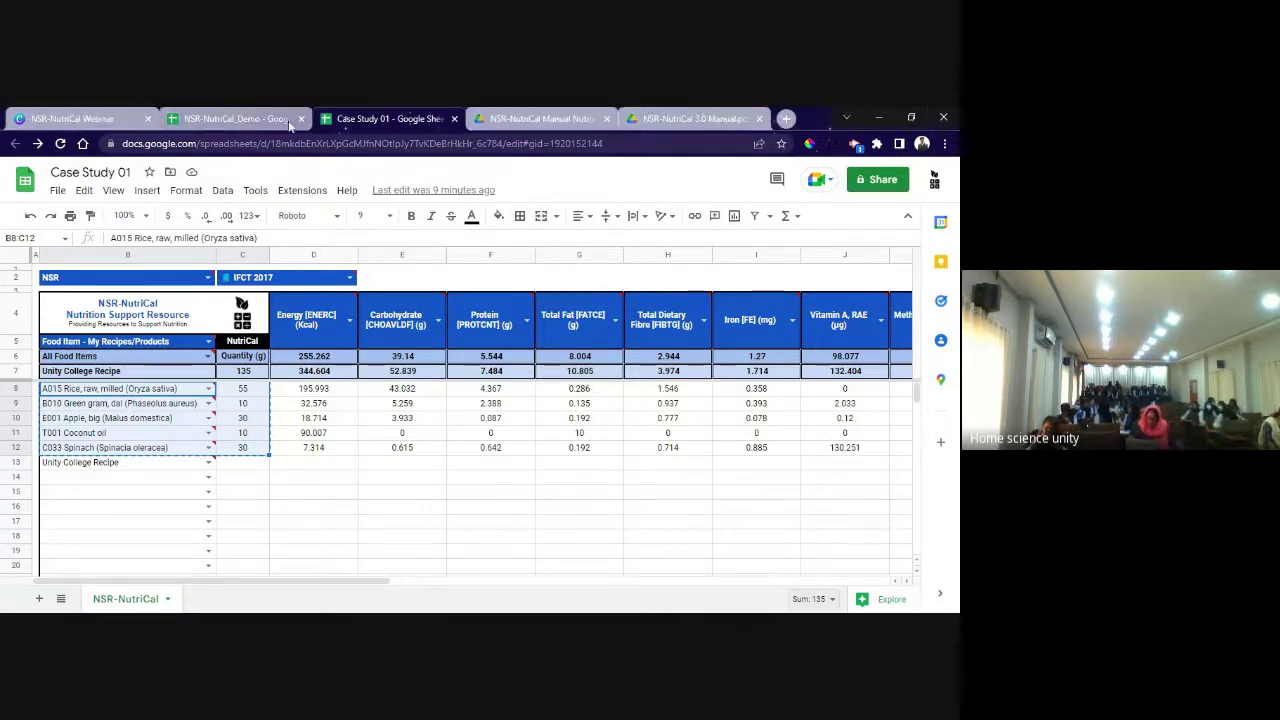
click(113, 116)
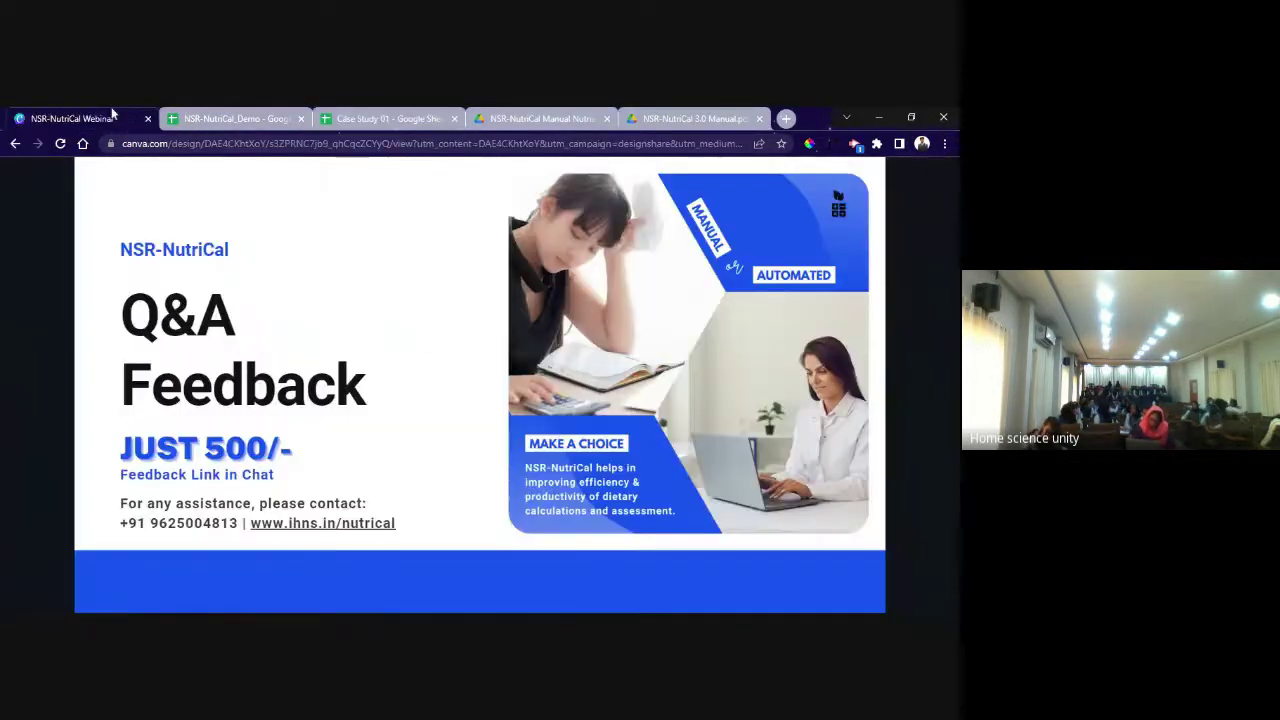